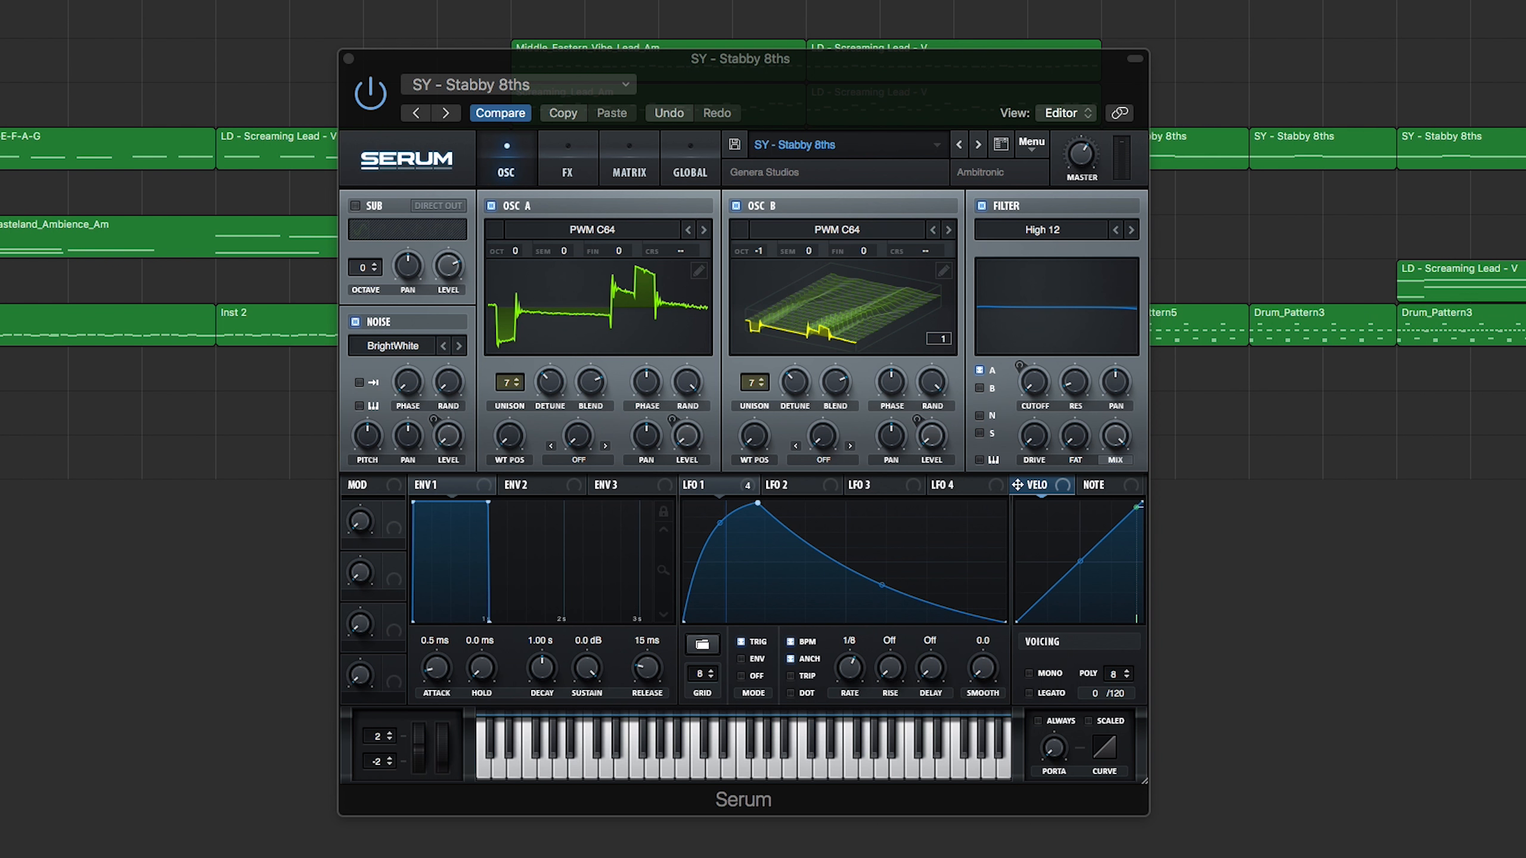
Step: Drag the reference Stabby 8ths Serum editor up-left to reveal the arrangement and track list
left_click_drag(769, 84, 1080, 32)
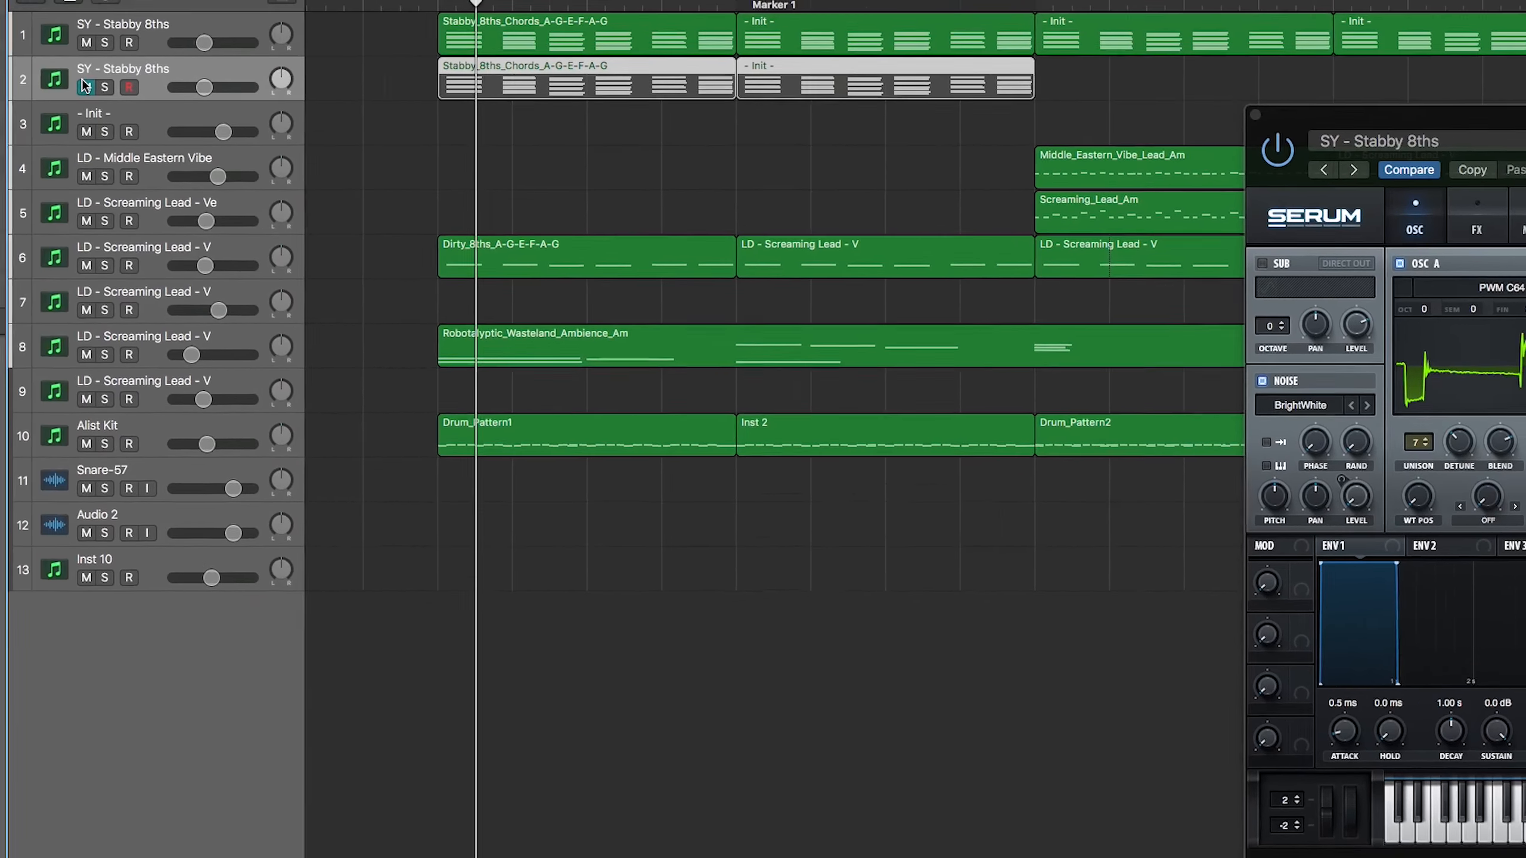
Step: Unmute and solo track 2, leaving its regions deselected
left_click(251, 123)
left_click(729, 227)
left_click(272, 122)
left_click(624, 184)
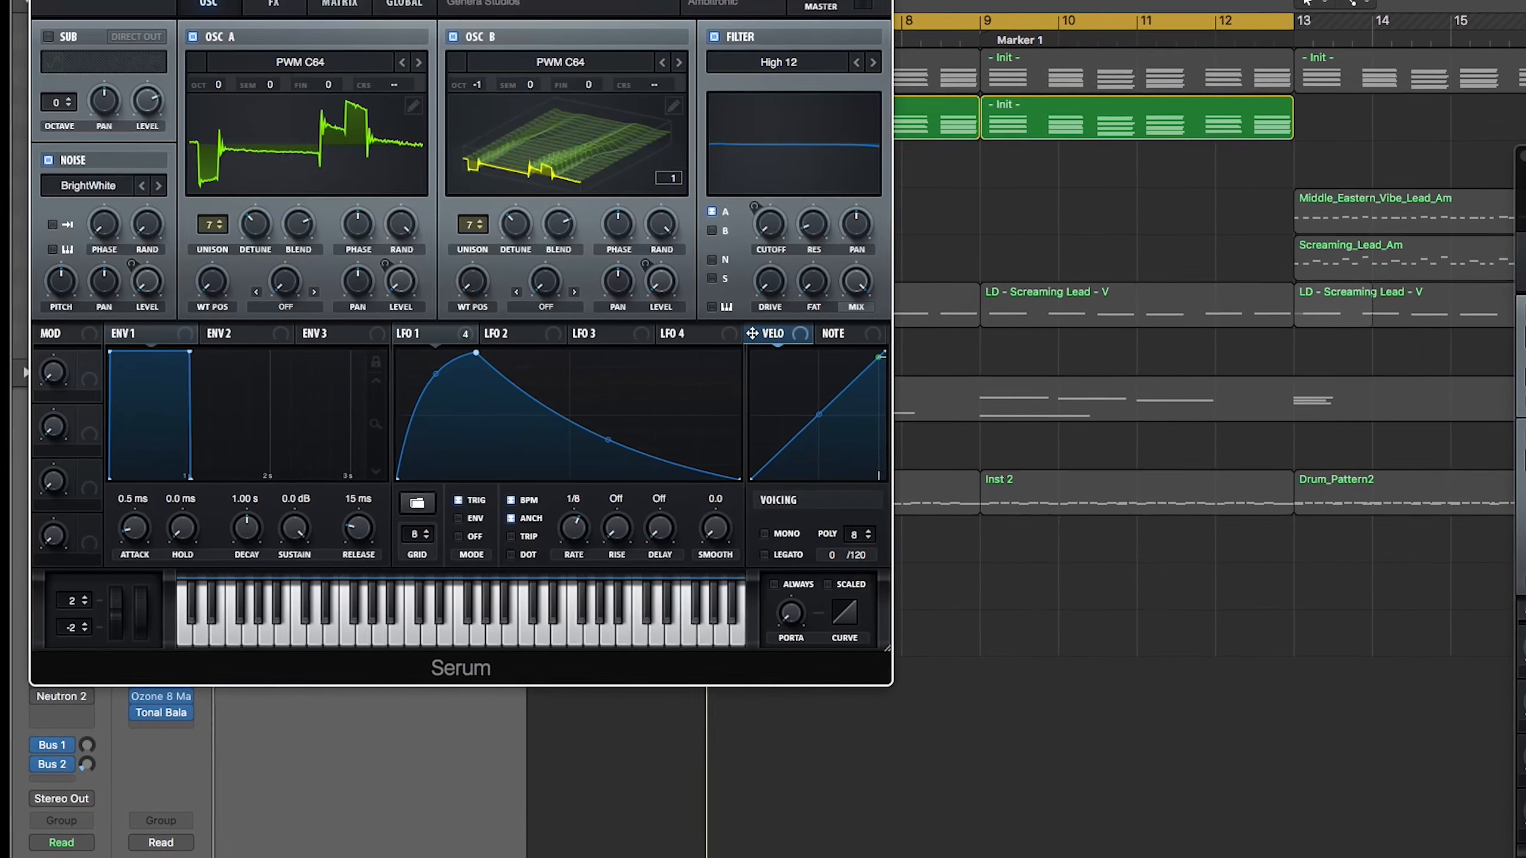
Step: Reset track 2's Serum to the Init Preset from its menu
left_click_drag(690, 1, 836, 102)
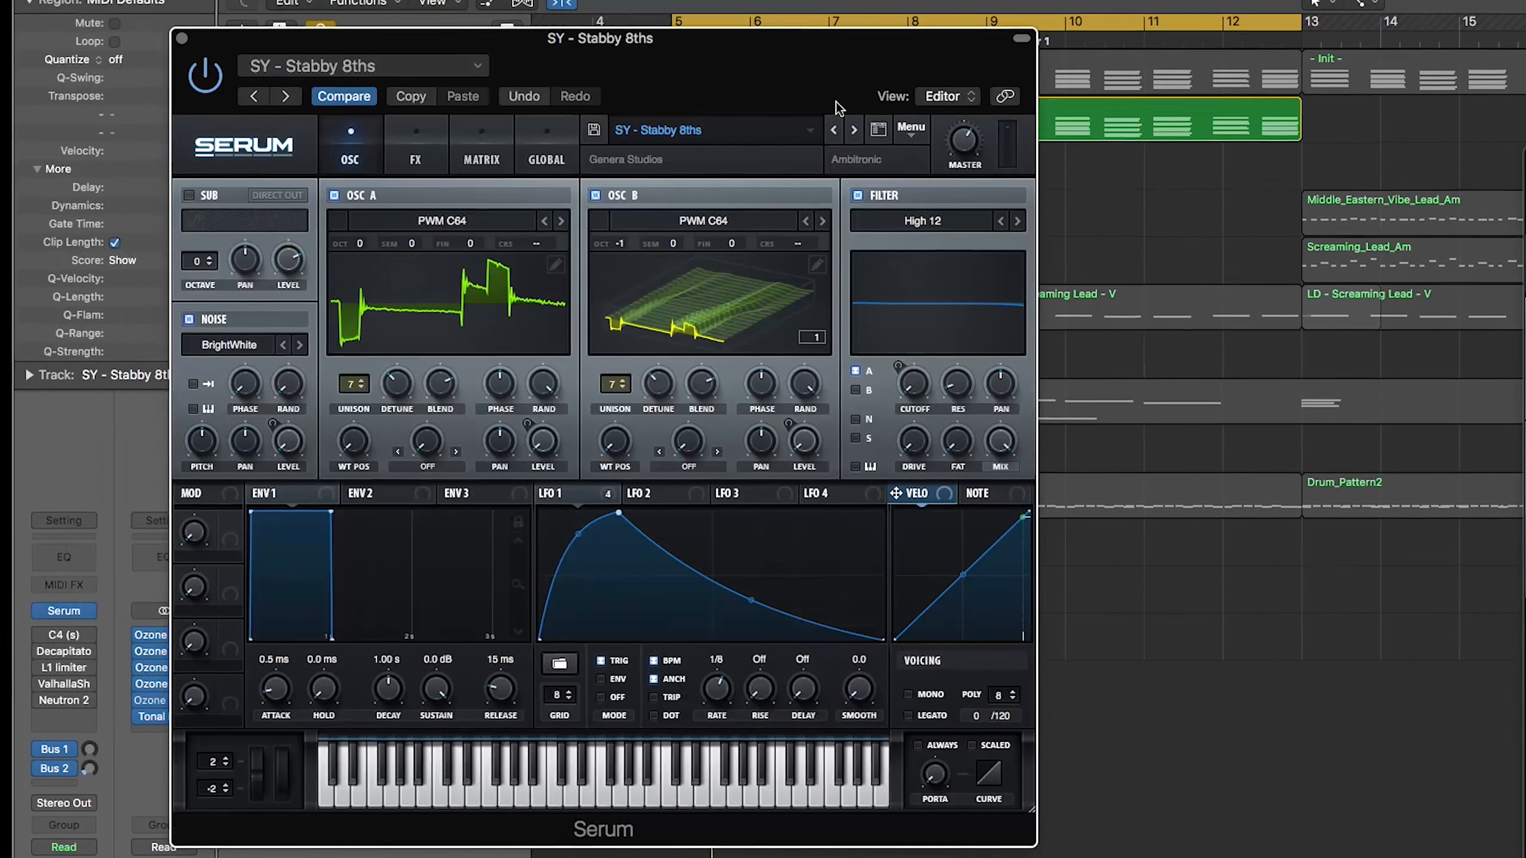
left_click(906, 134)
left_click(961, 212)
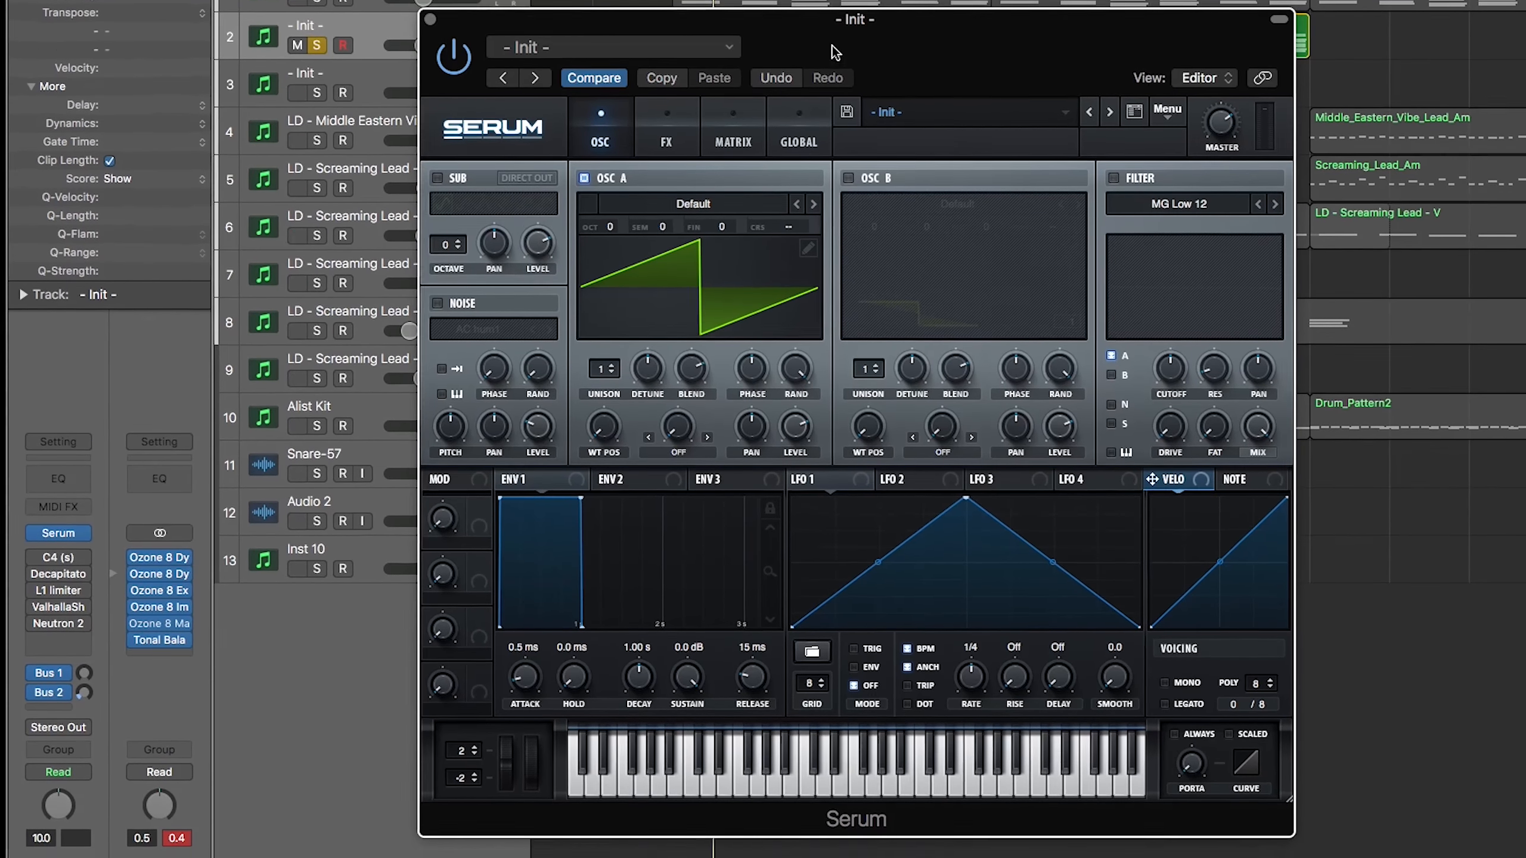
Step: Reposition the Serum editor and start playback to hear the Init sound
left_click_drag(834, 50, 880, 91)
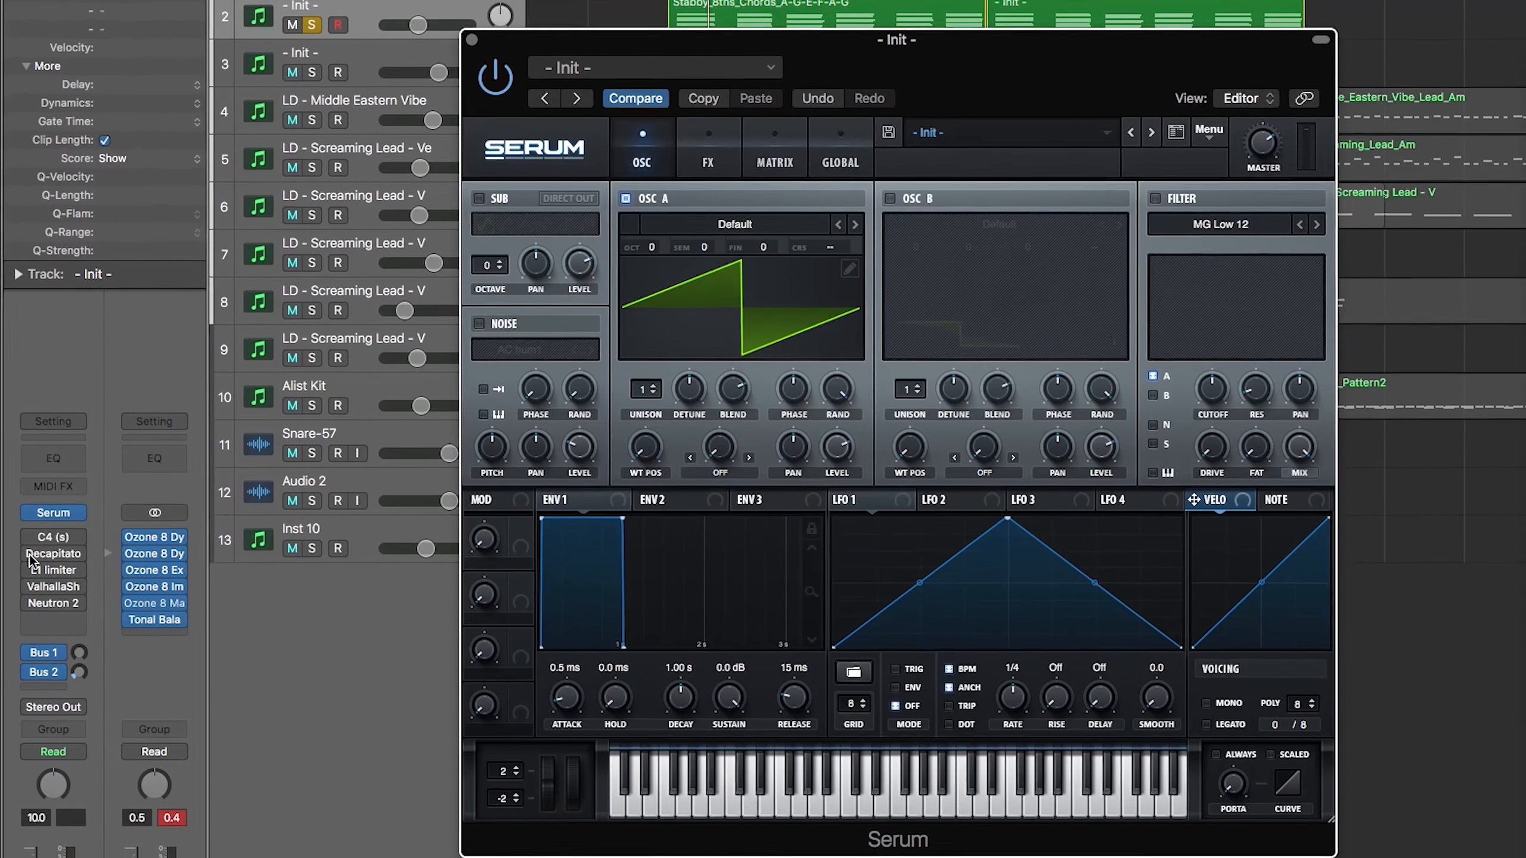
mouse_move(38, 582)
left_click_drag(916, 59, 695, 69)
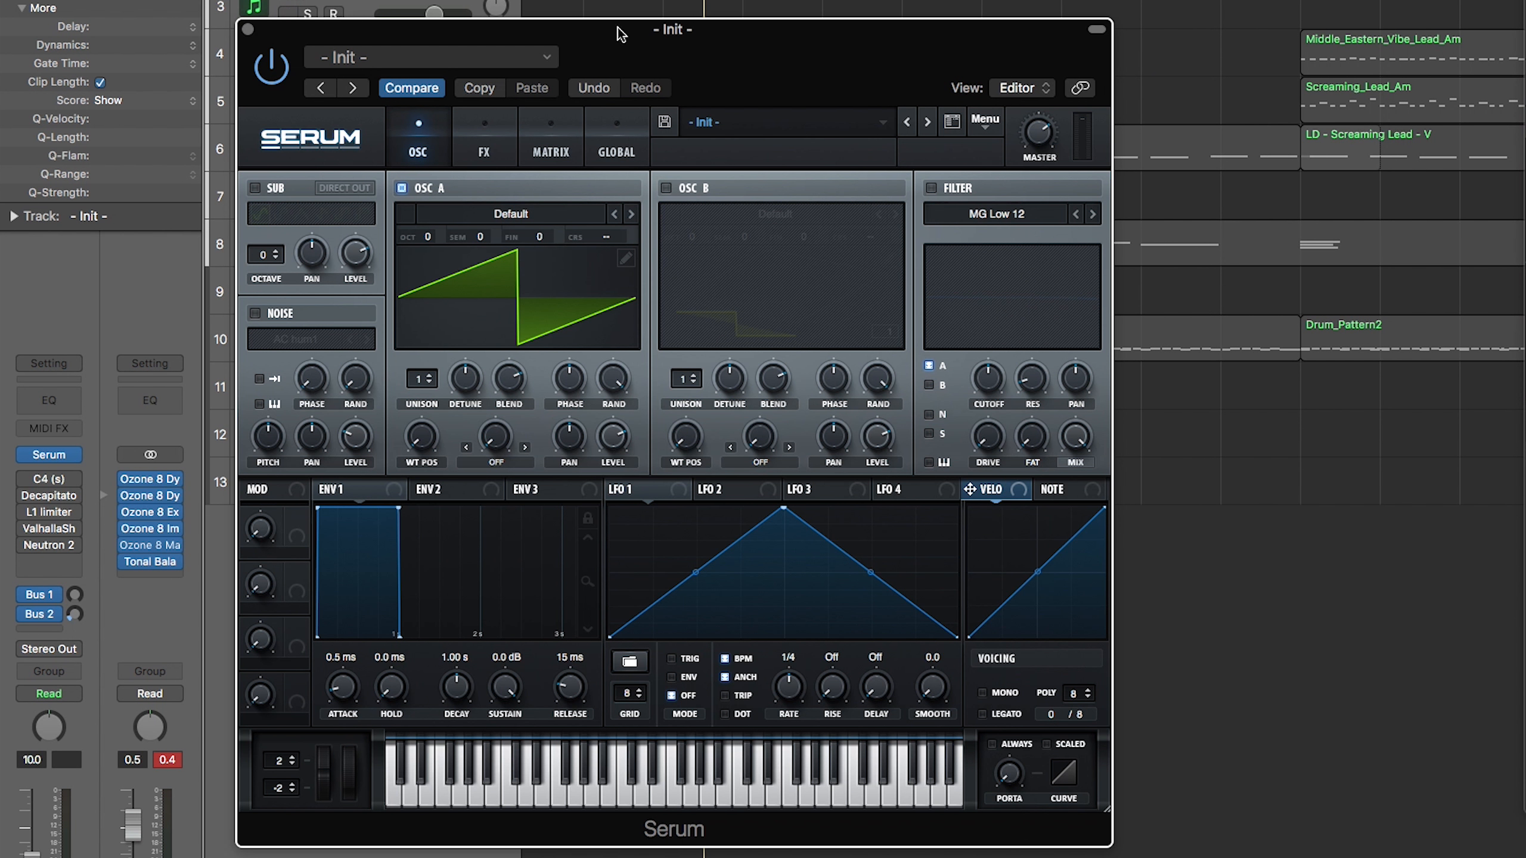
left_click(636, 10)
key("space")
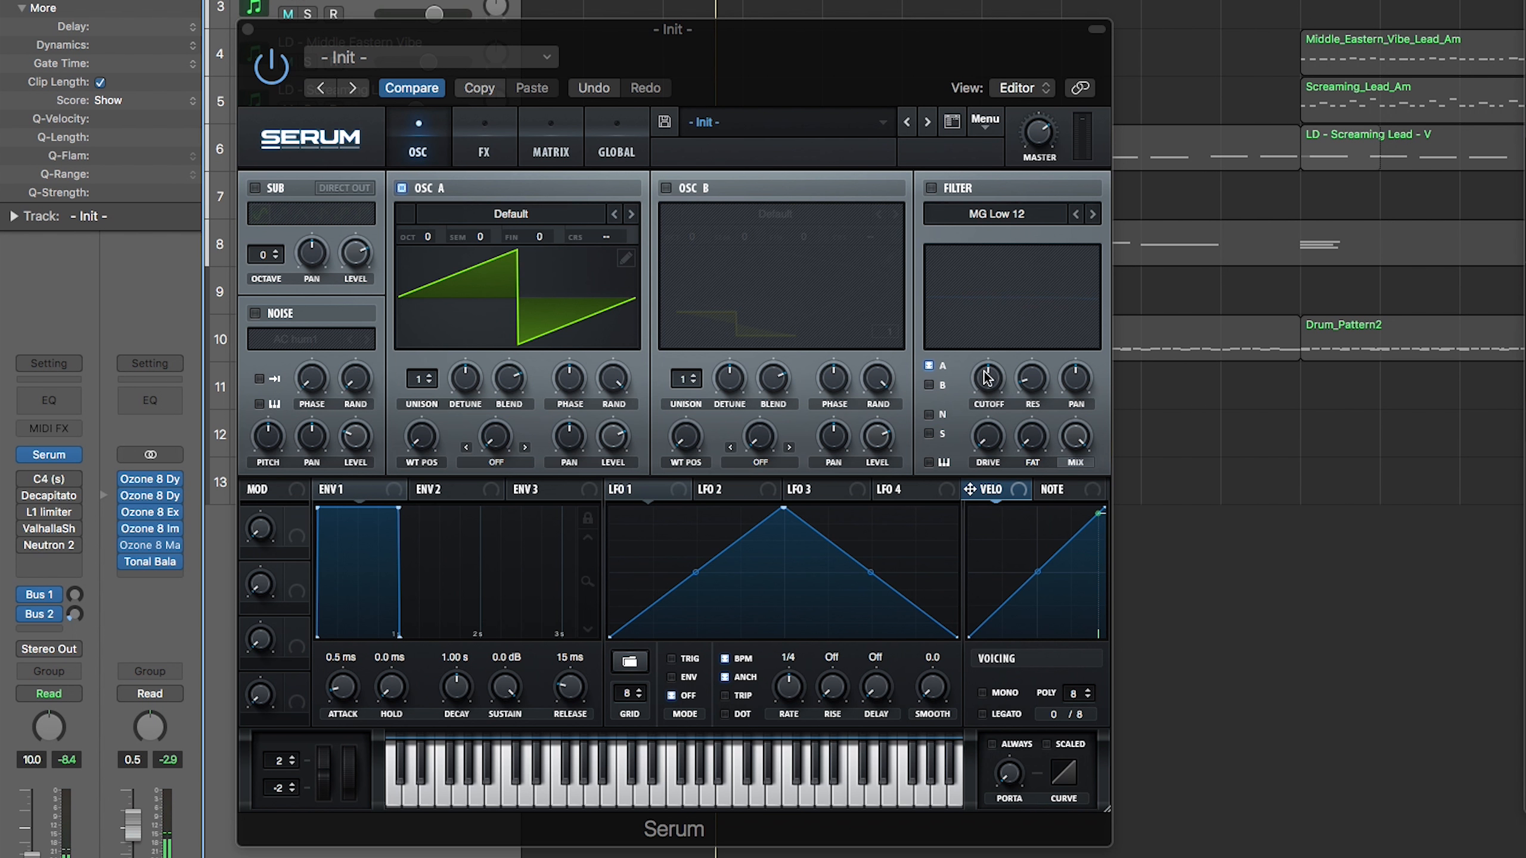
Step: Load the Analog > PWM C64 wavetable into oscillator A
left_click(511, 213)
left_click(410, 153)
left_click(478, 217)
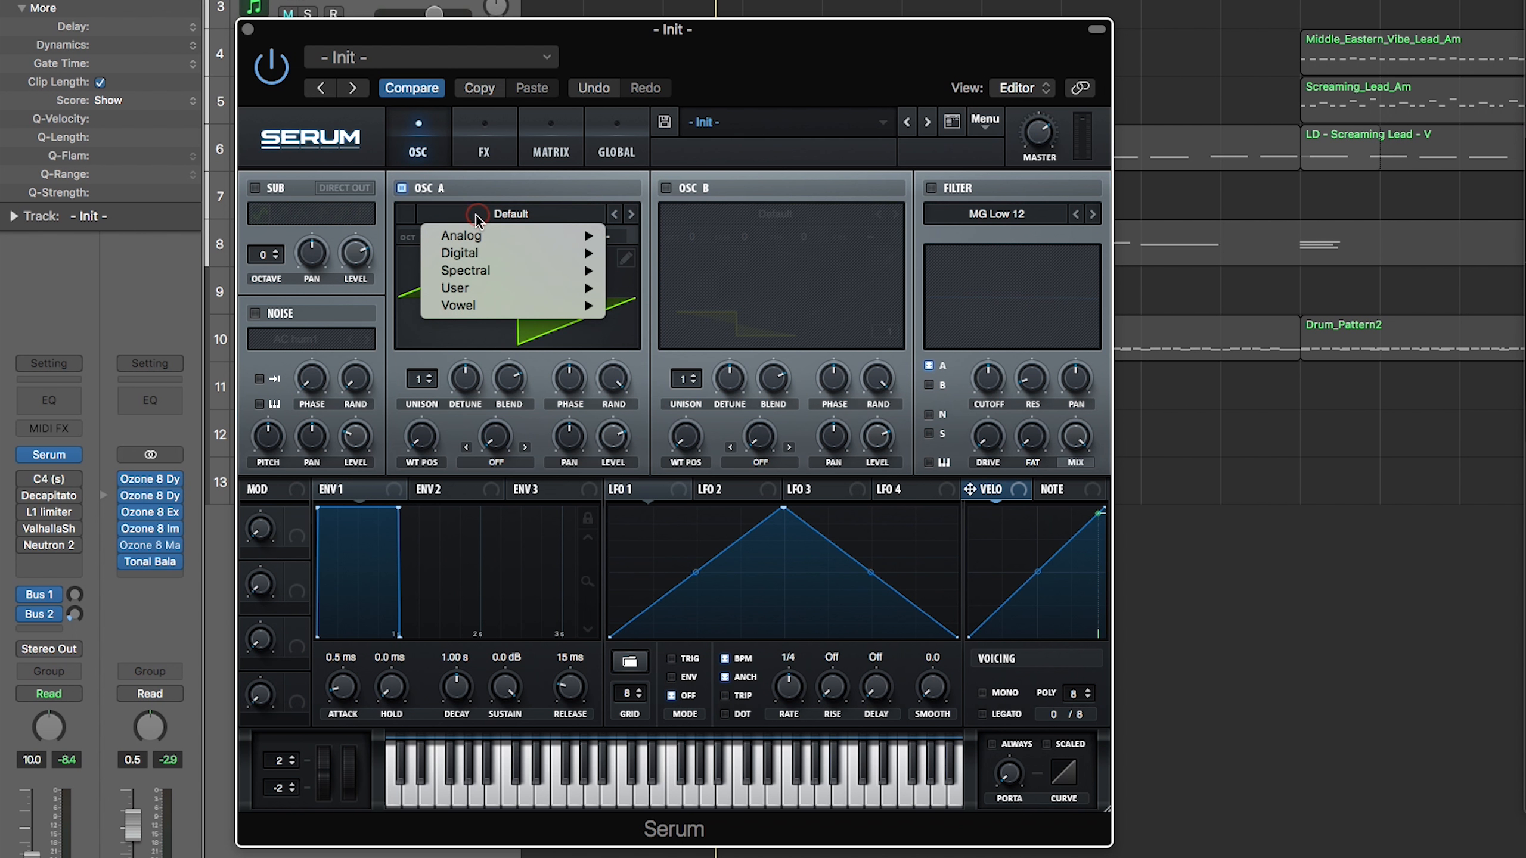
mouse_move(480, 232)
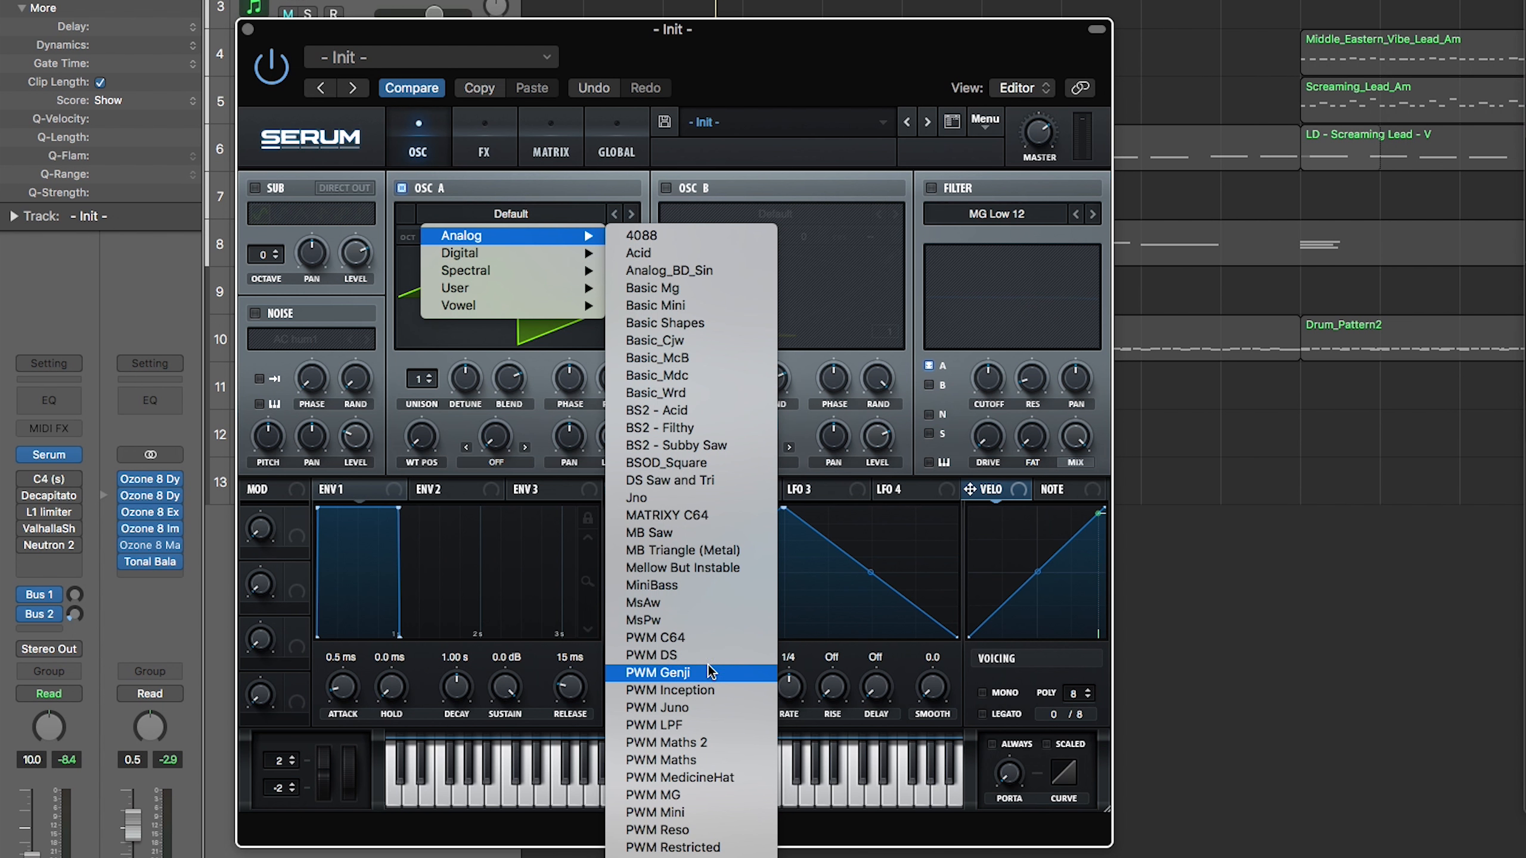
left_click(699, 637)
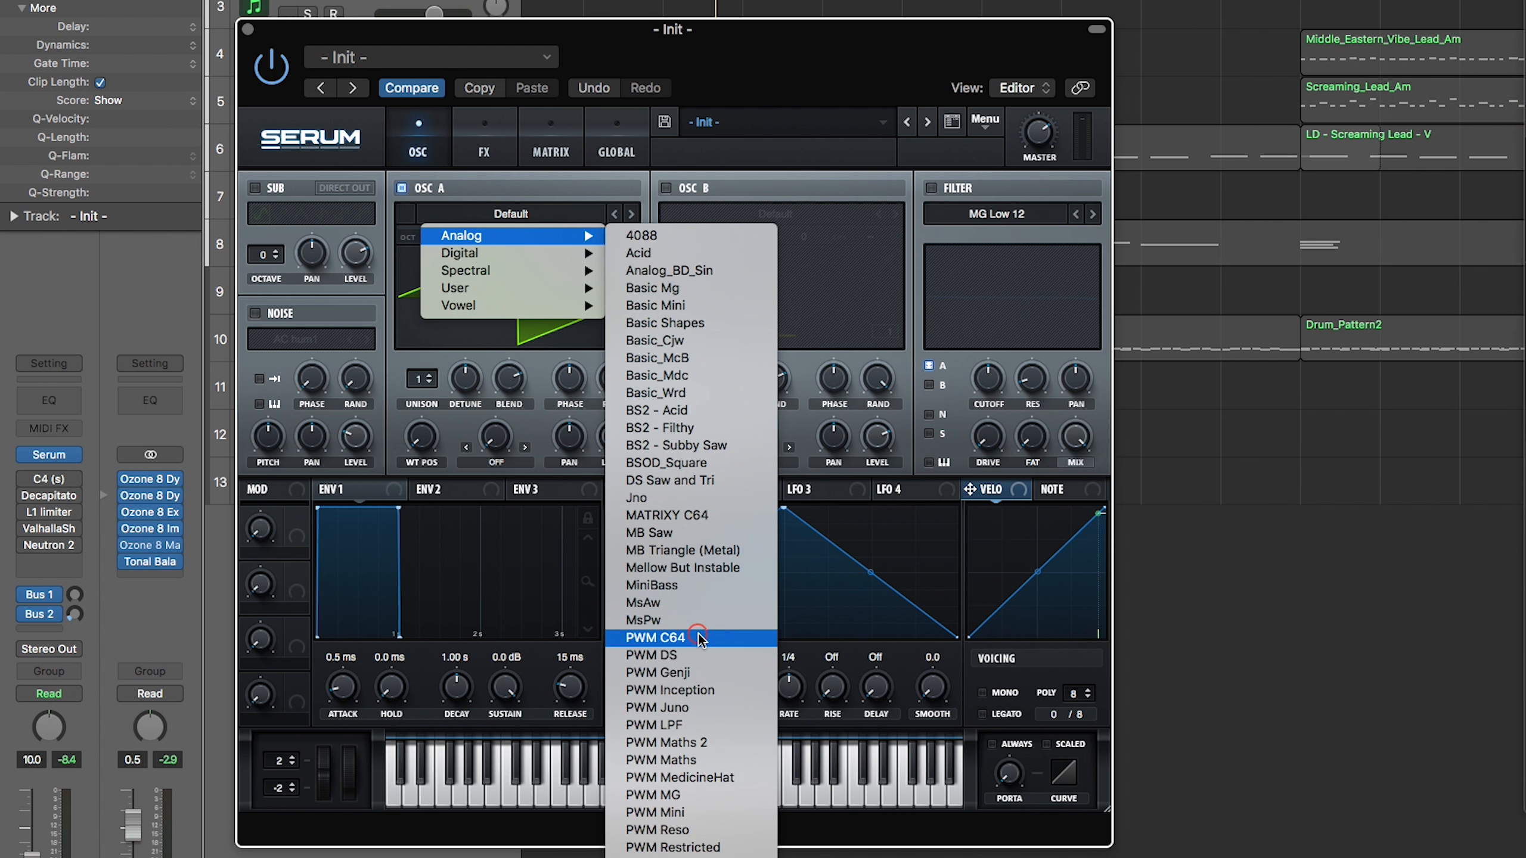
left_click(519, 217)
mouse_move(546, 232)
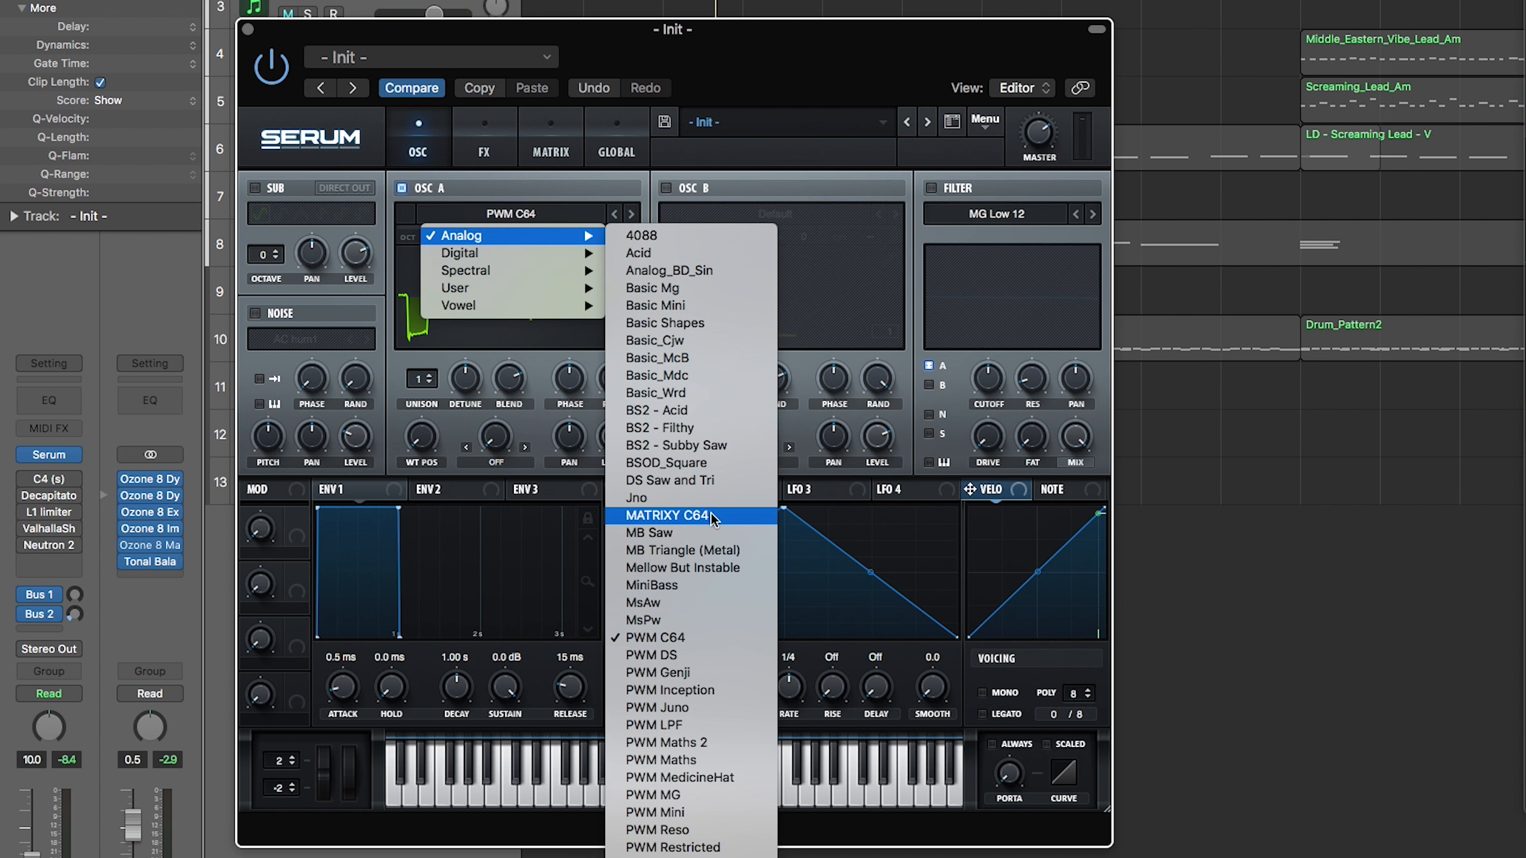
left_click(739, 68)
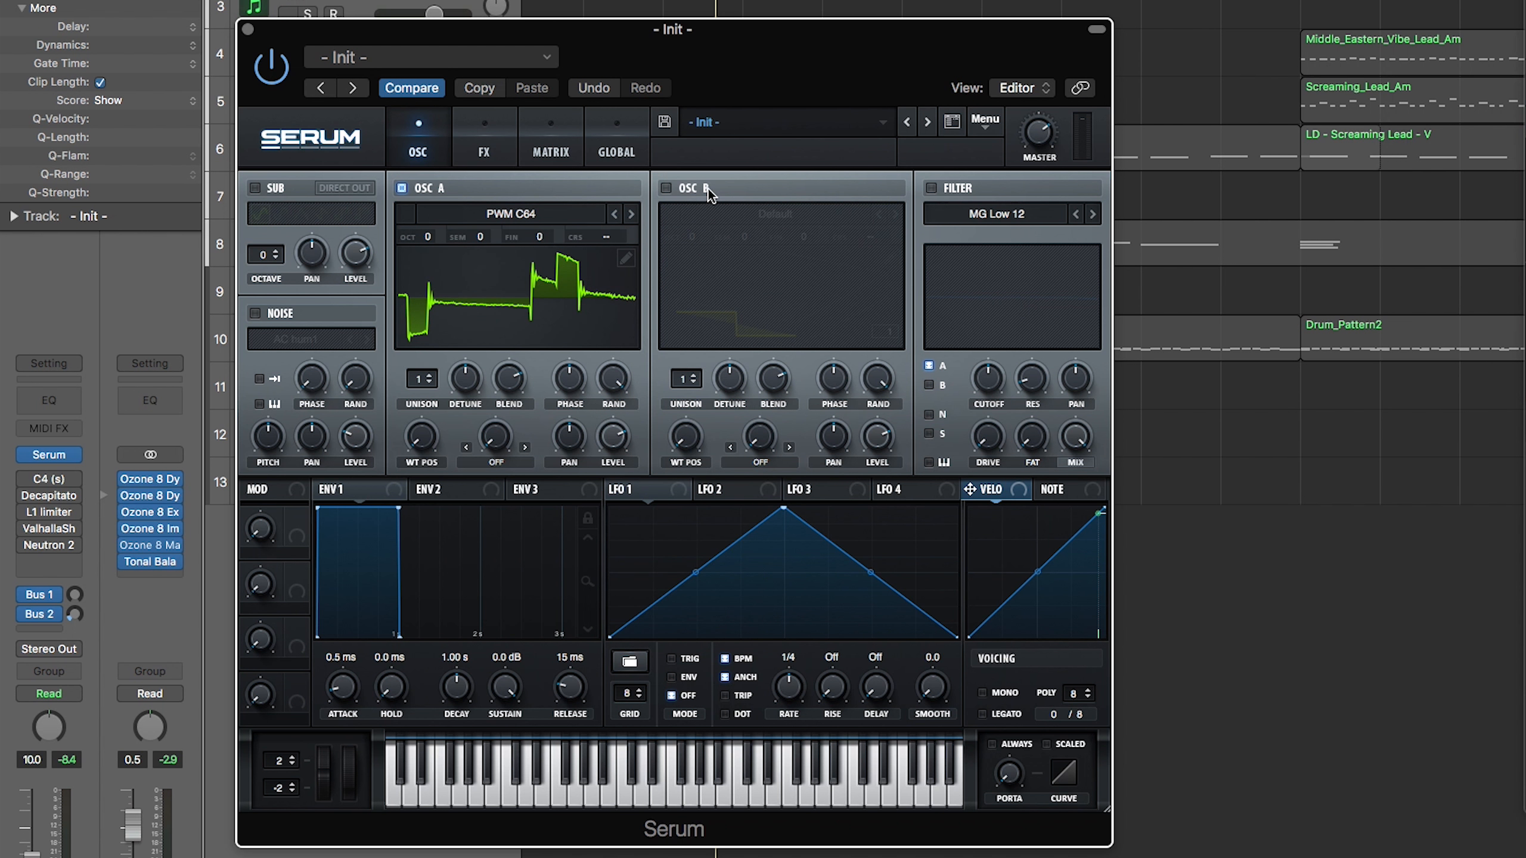
Step: Enable oscillator B and load the PWM C64 wavetable into it
left_click(667, 188)
left_click(787, 215)
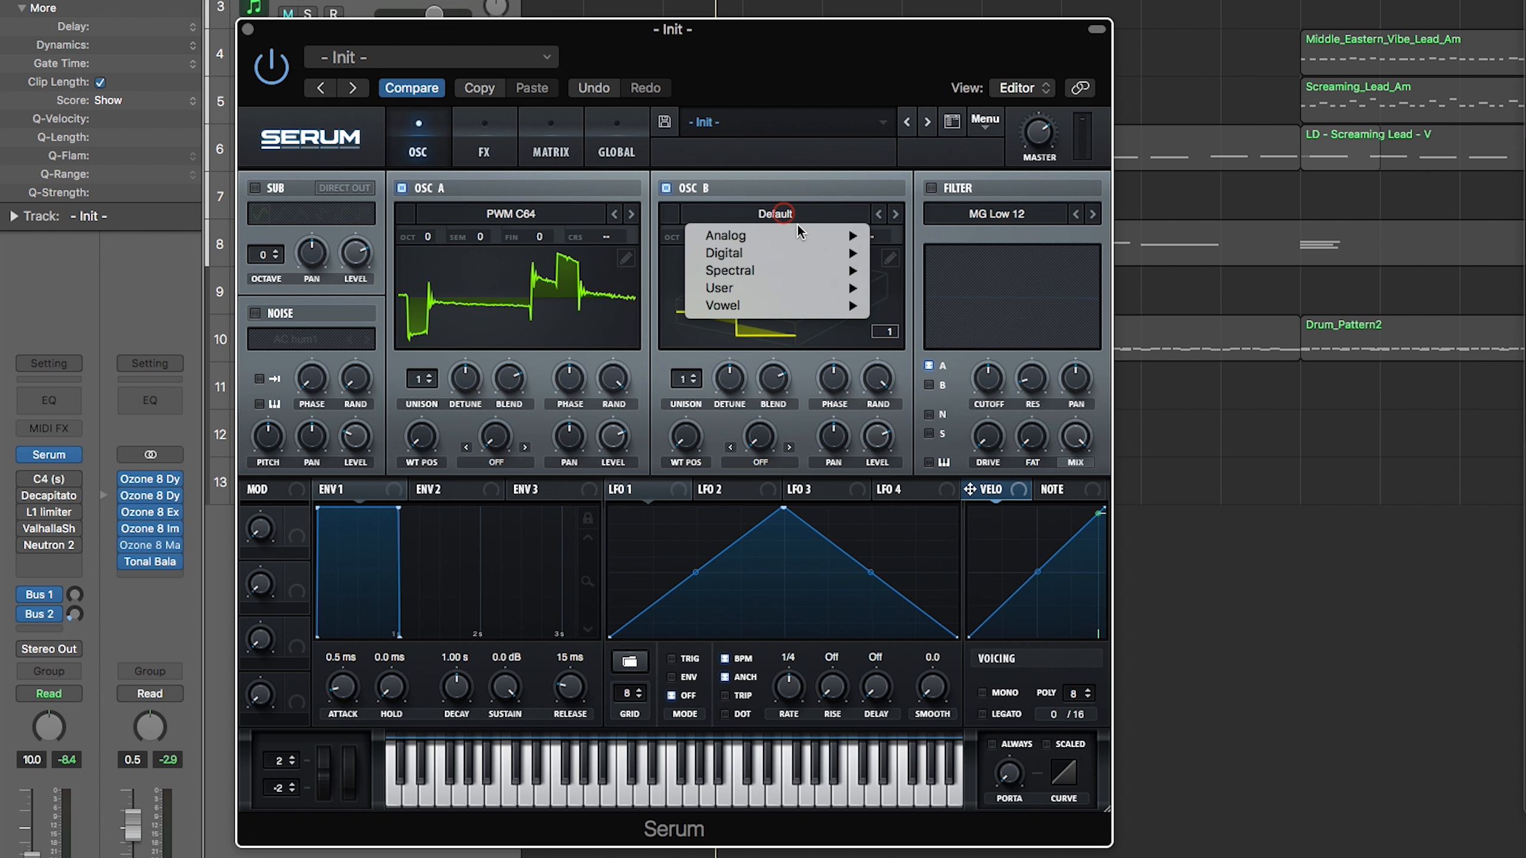
mouse_move(794, 239)
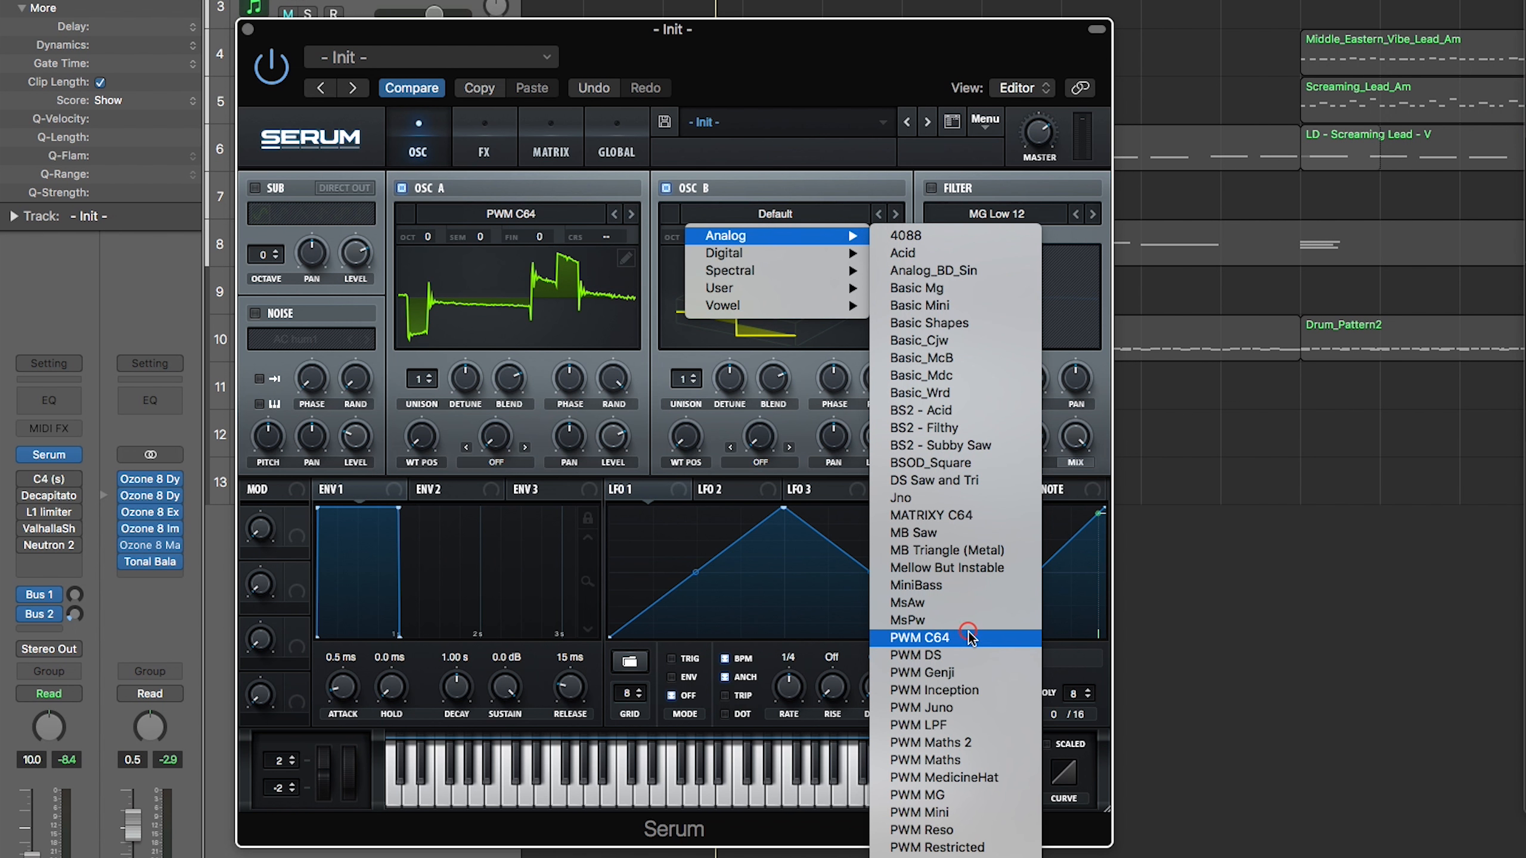
left_click(969, 631)
Step: Start playback and give oscillator A 7 unison voices with 0.09 detune
left_click_drag(691, 50, 753, 59)
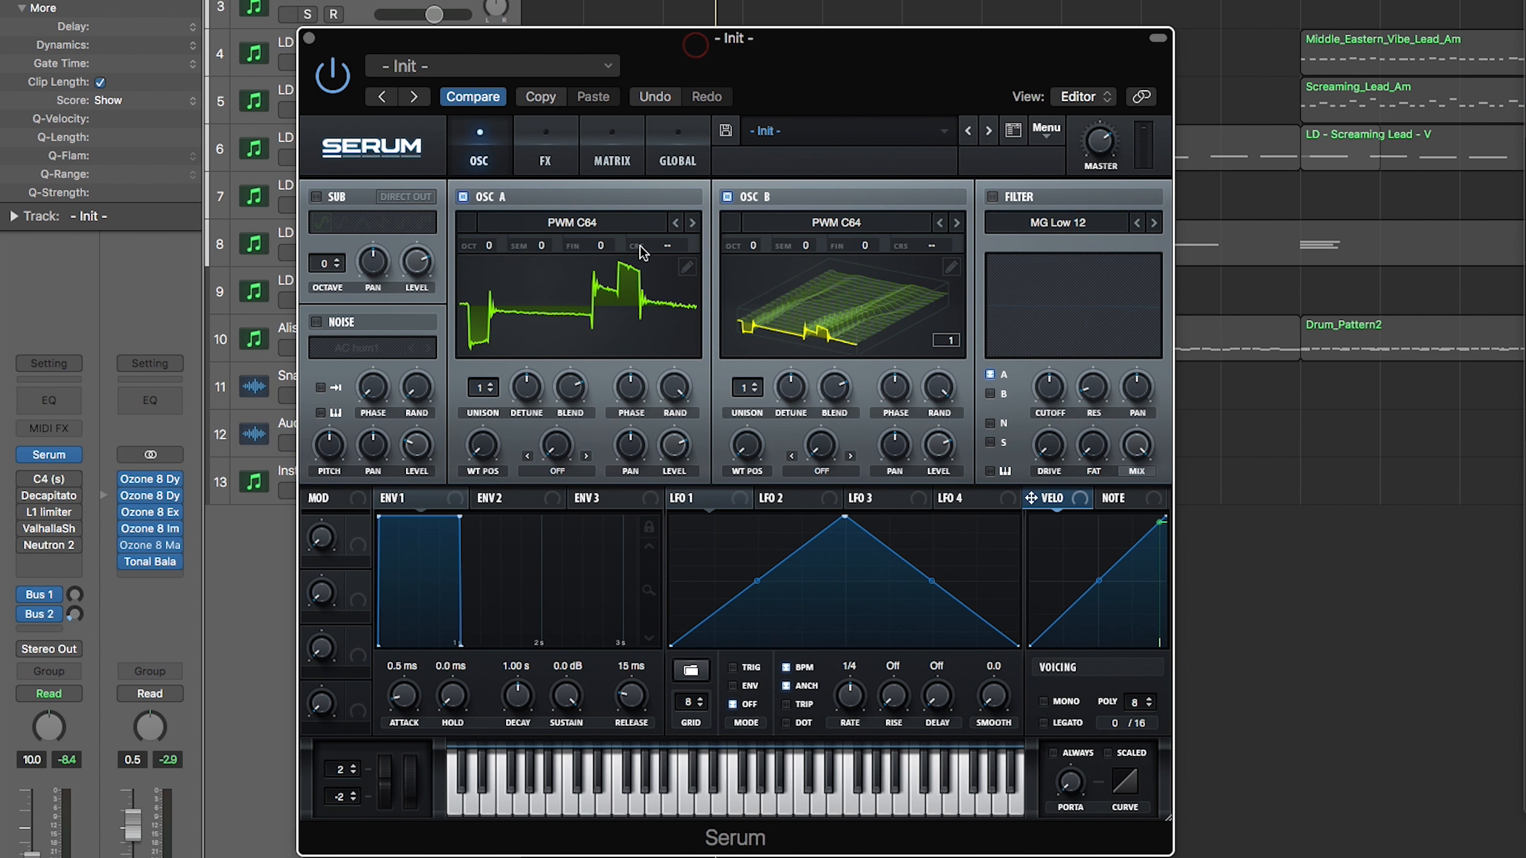
left_click(771, 17)
key("space")
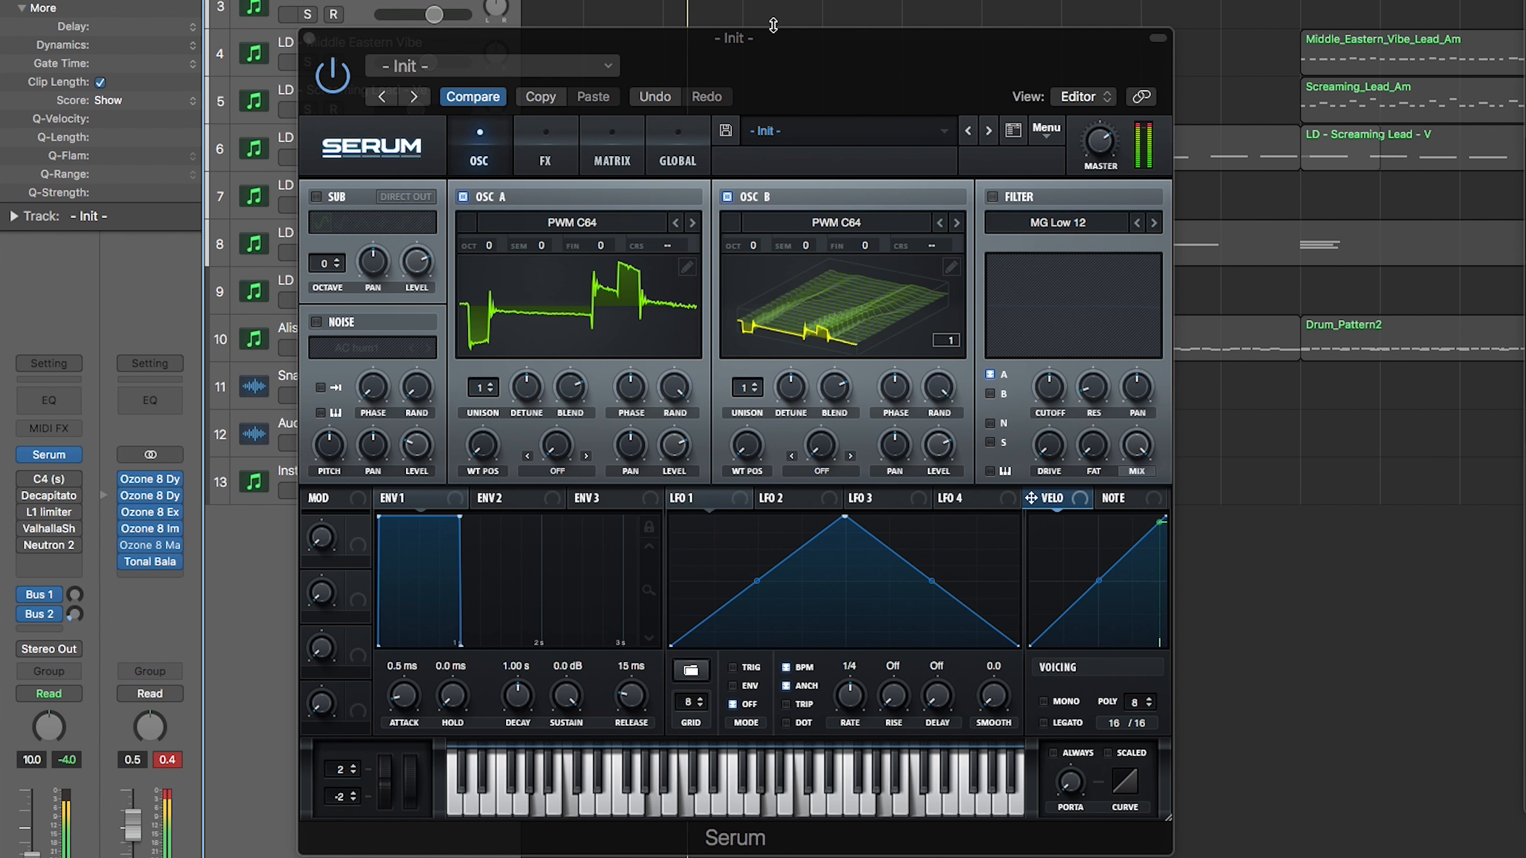
left_click(492, 385)
left_click(493, 385)
left_click(493, 384)
left_click(493, 385)
left_click(492, 385)
left_click(492, 384)
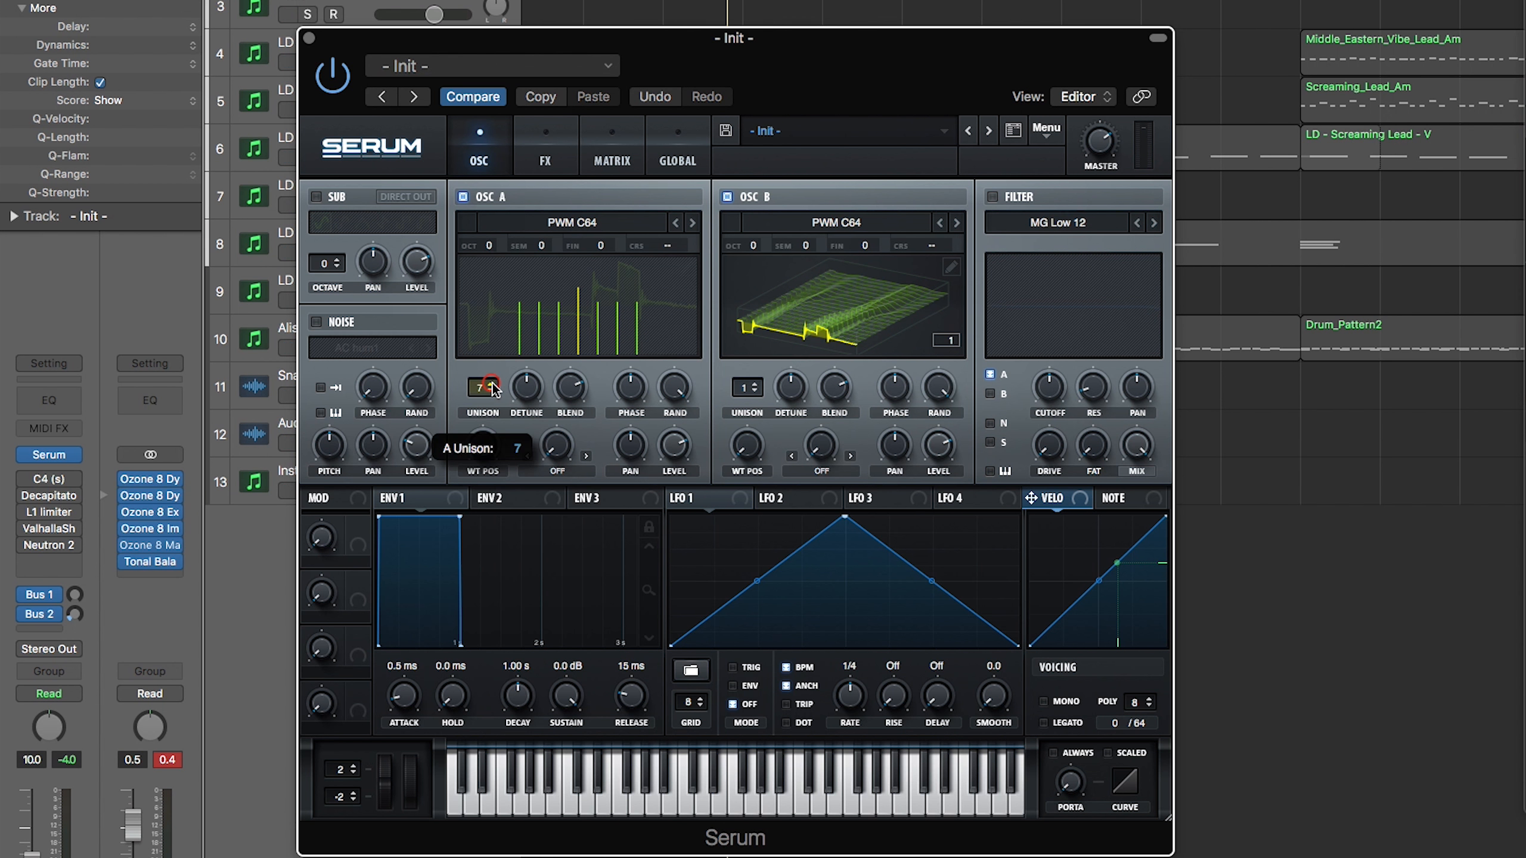
left_click_drag(527, 389, 532, 426)
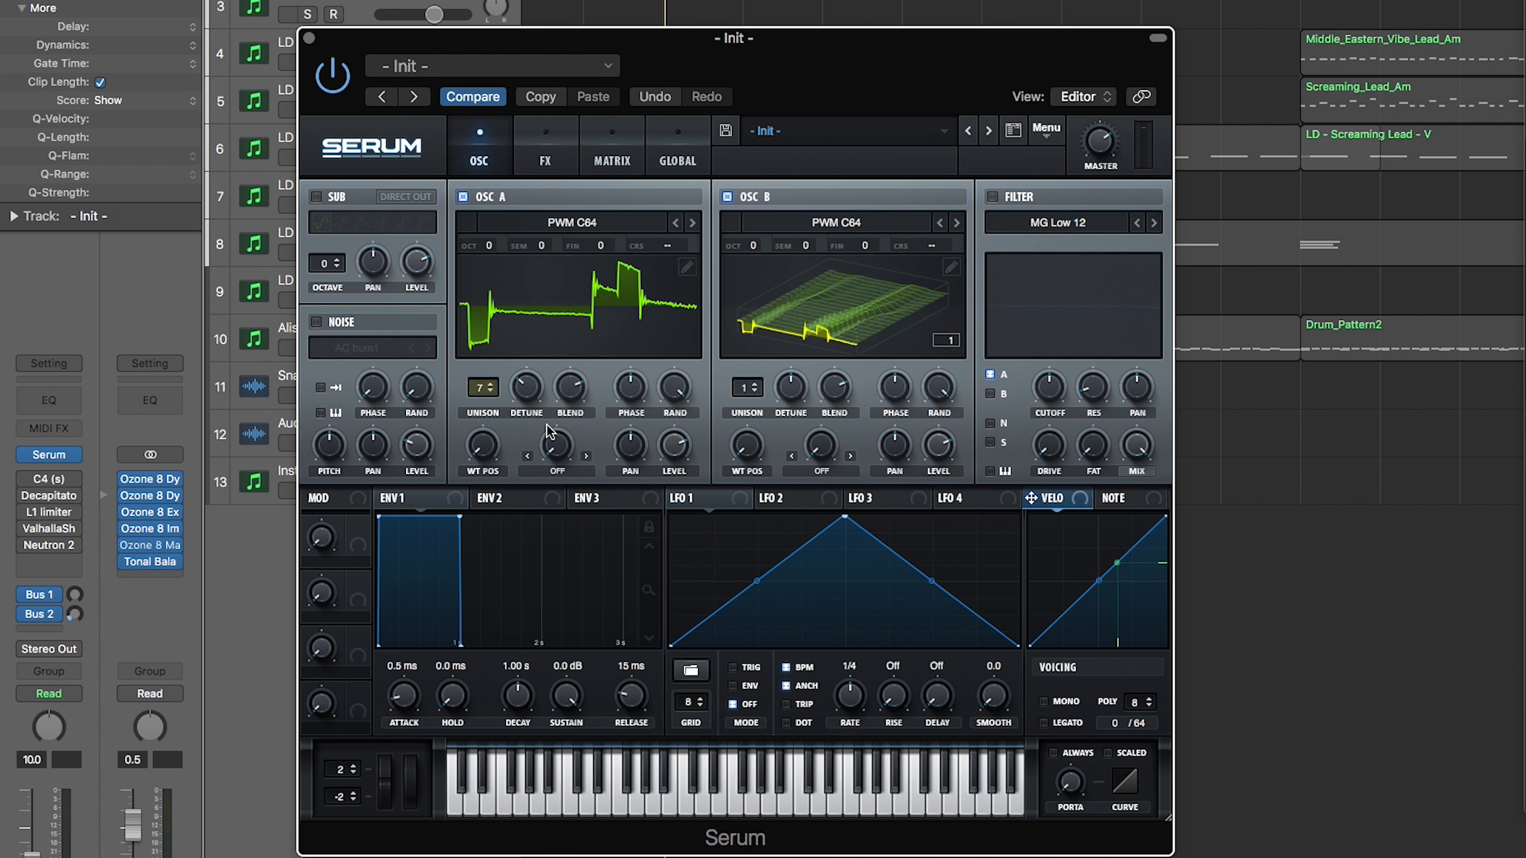
Step: Give oscillator B 7 unison voices with 0.11 detune
left_click(758, 386)
left_click(758, 385)
left_click(758, 386)
left_click(758, 386)
left_click(758, 386)
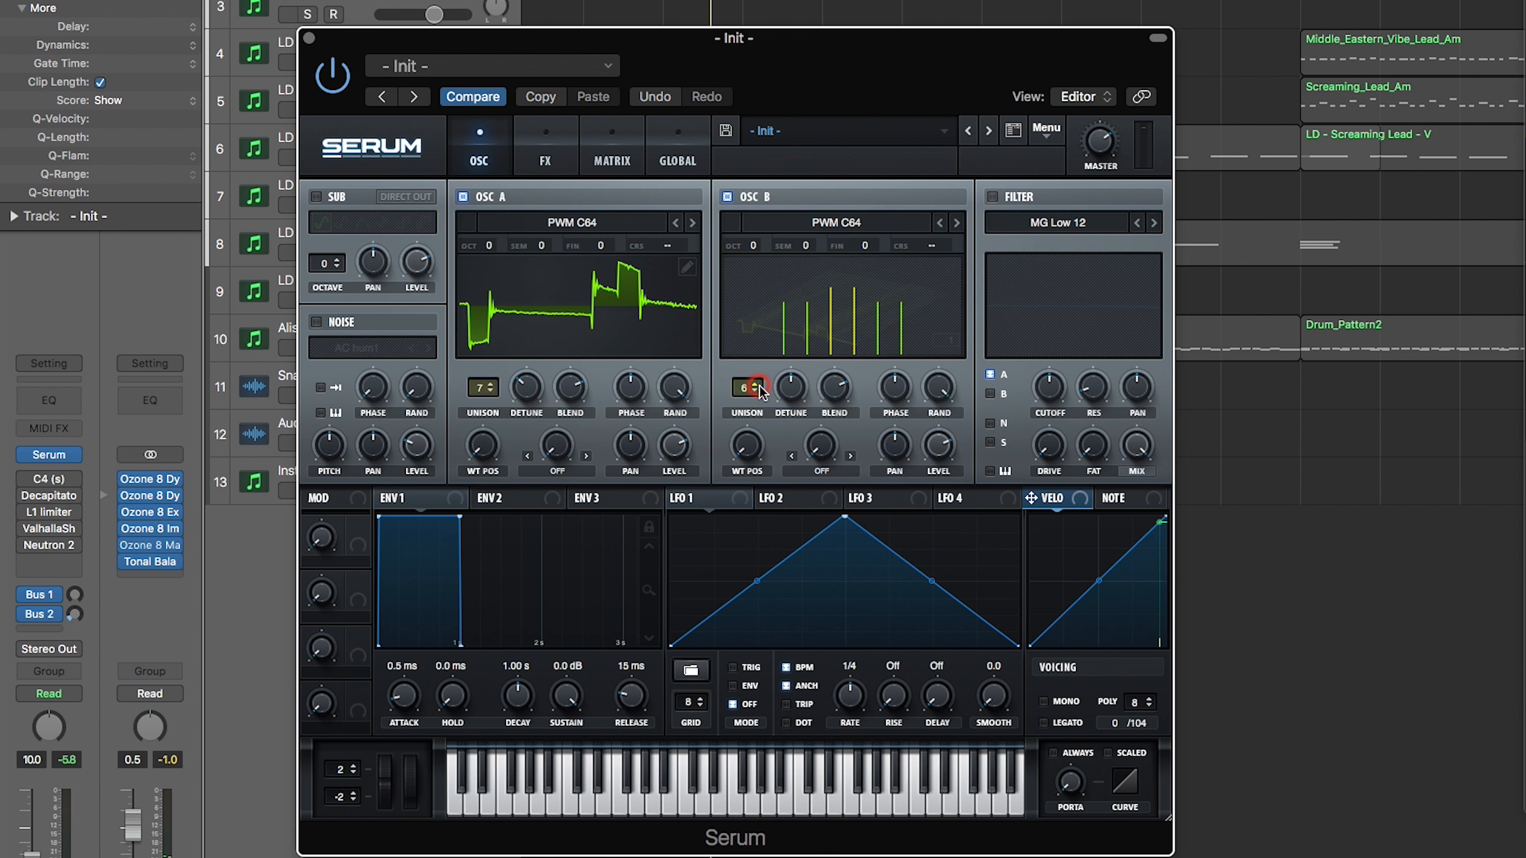
left_click(759, 388)
left_click_drag(790, 387, 792, 426)
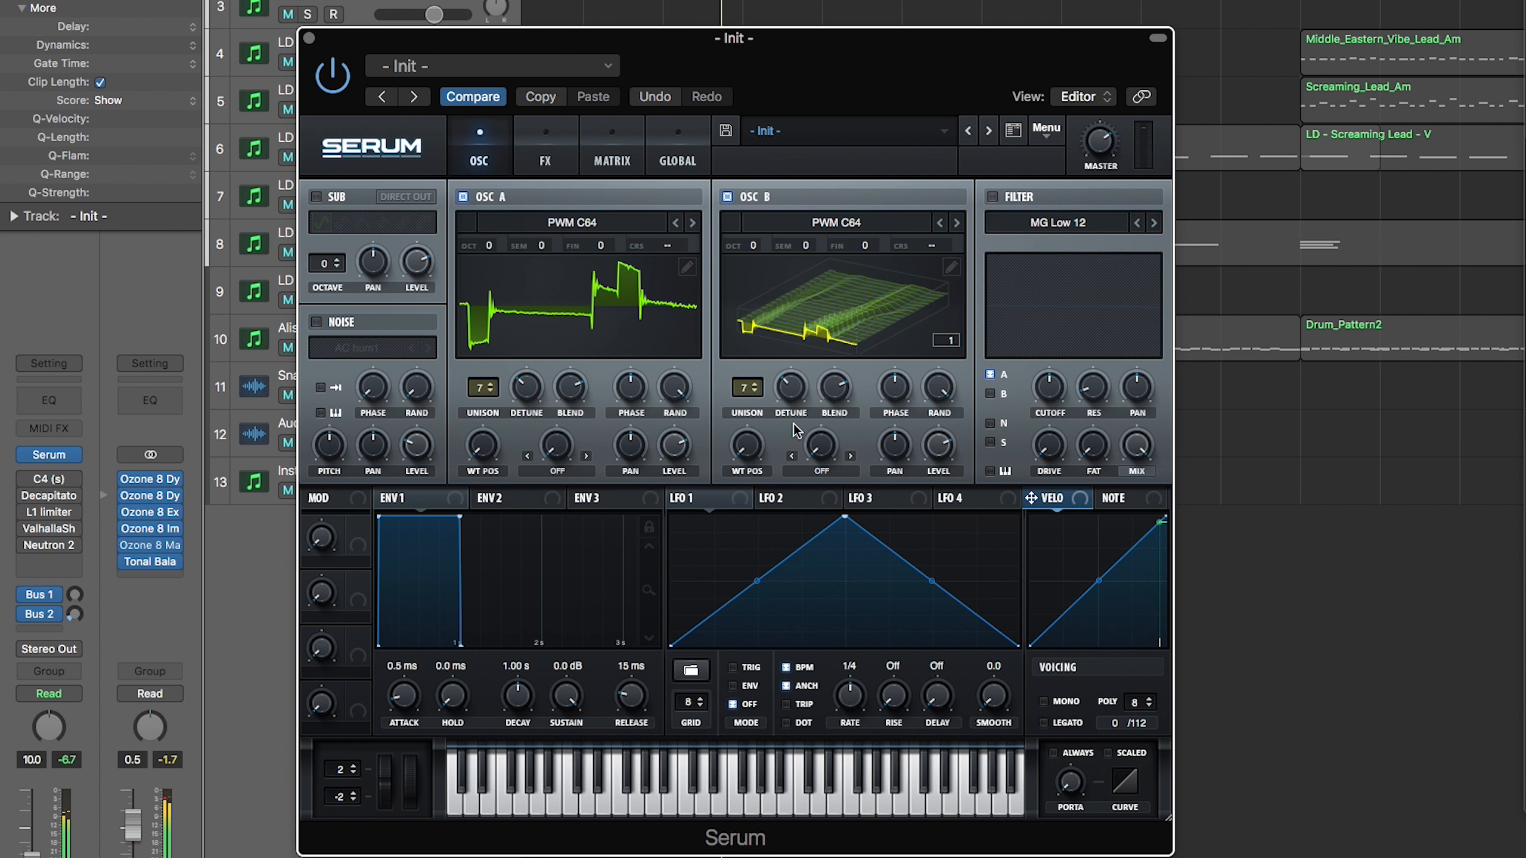
left_click_drag(829, 79, 739, 62)
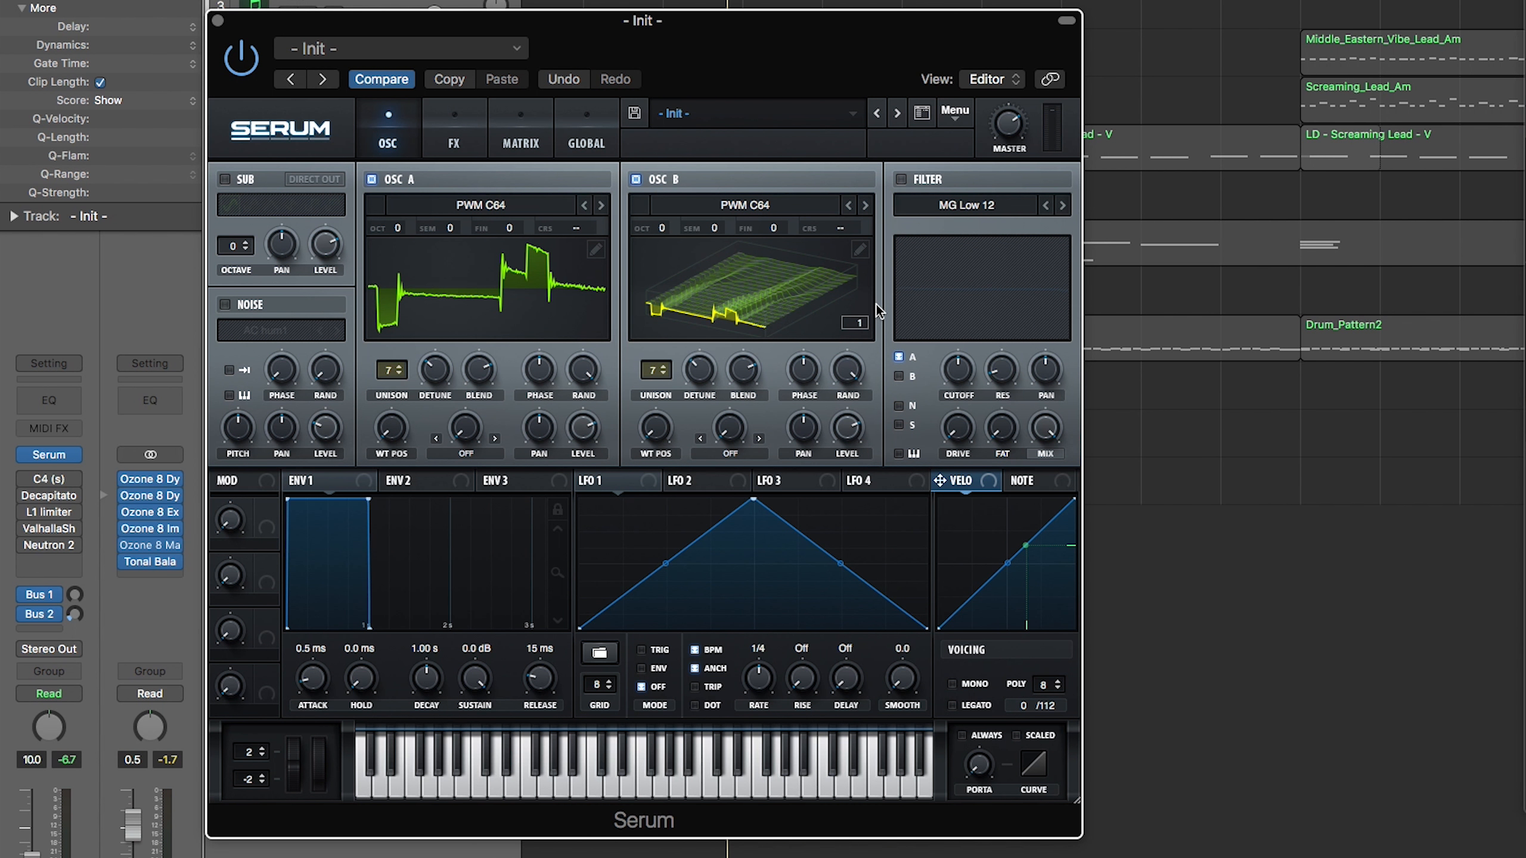
Step: Route LFO 1 to oscillator A and B levels, with A's depth at 75, and audition
left_click_drag(755, 52, 932, 76)
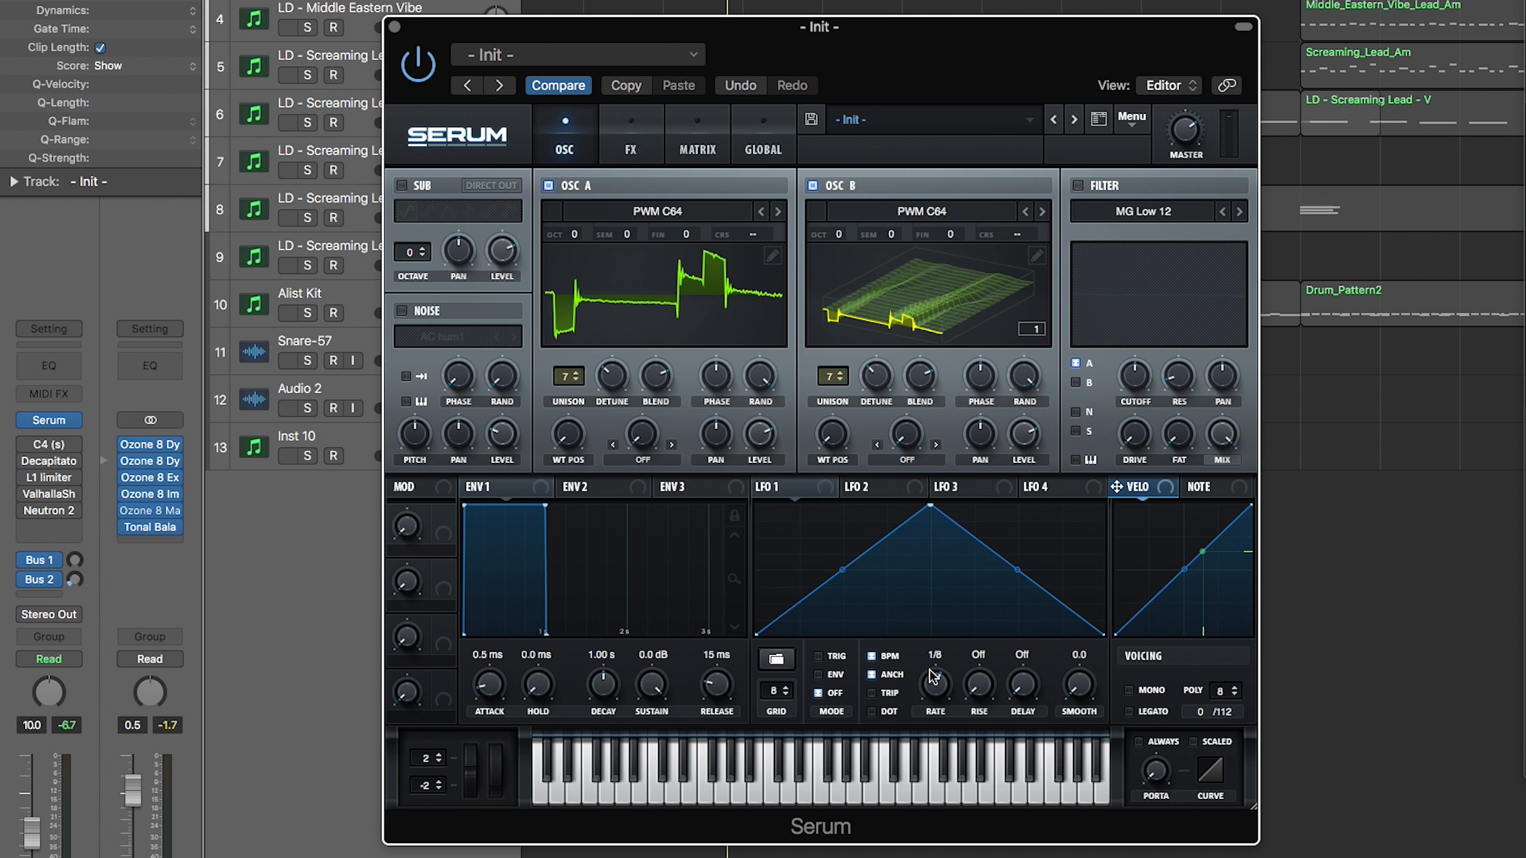
left_click_drag(827, 493, 756, 511)
mouse_move(744, 413)
left_mouse_down()
mouse_move(751, 375)
mouse_move(748, 397)
left_mouse_up()
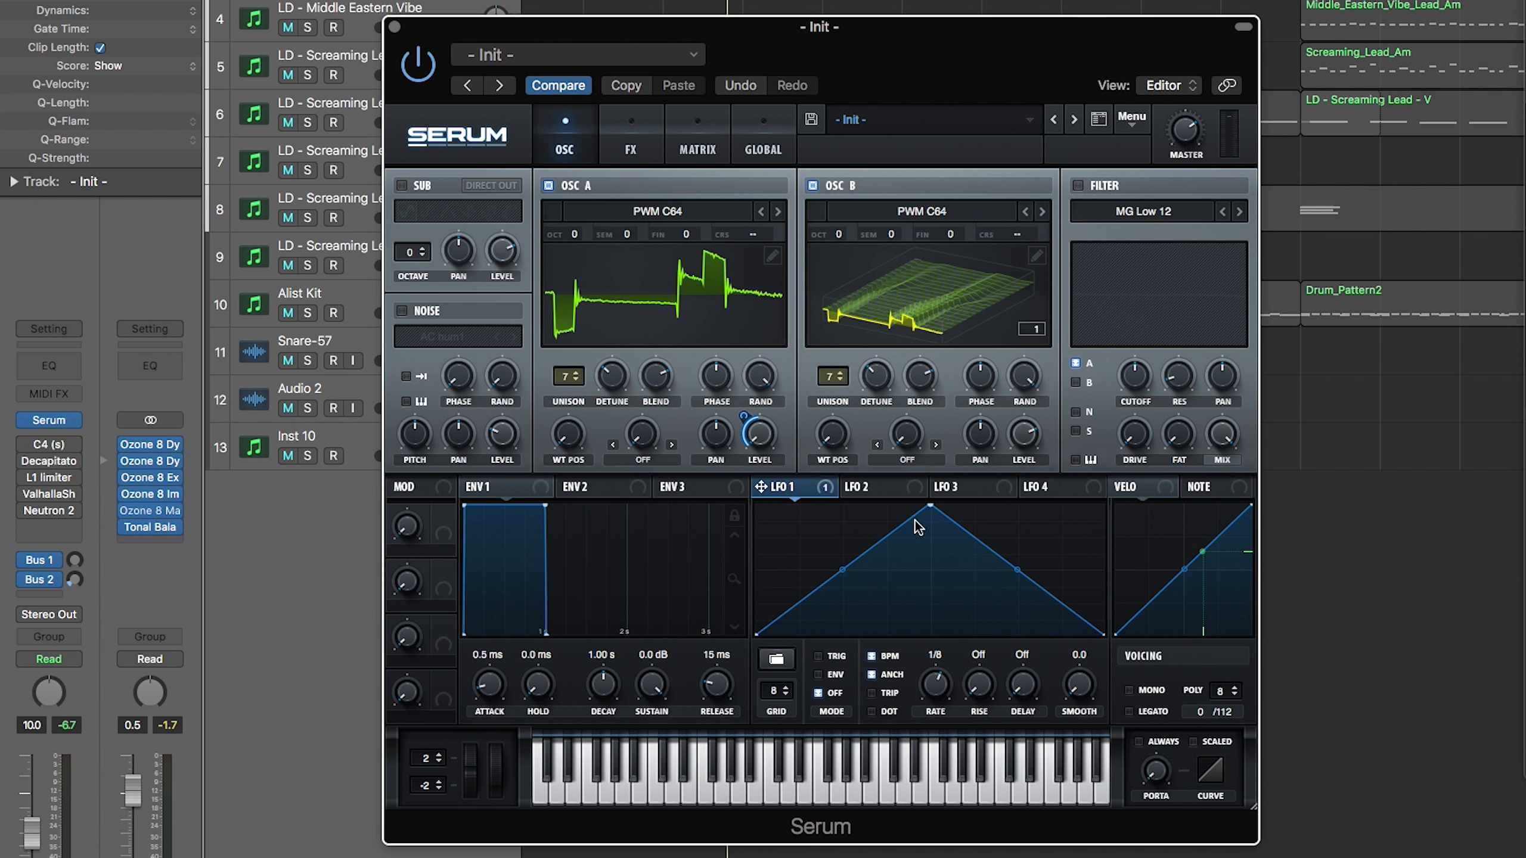
left_click_drag(825, 490, 1017, 397)
key("space")
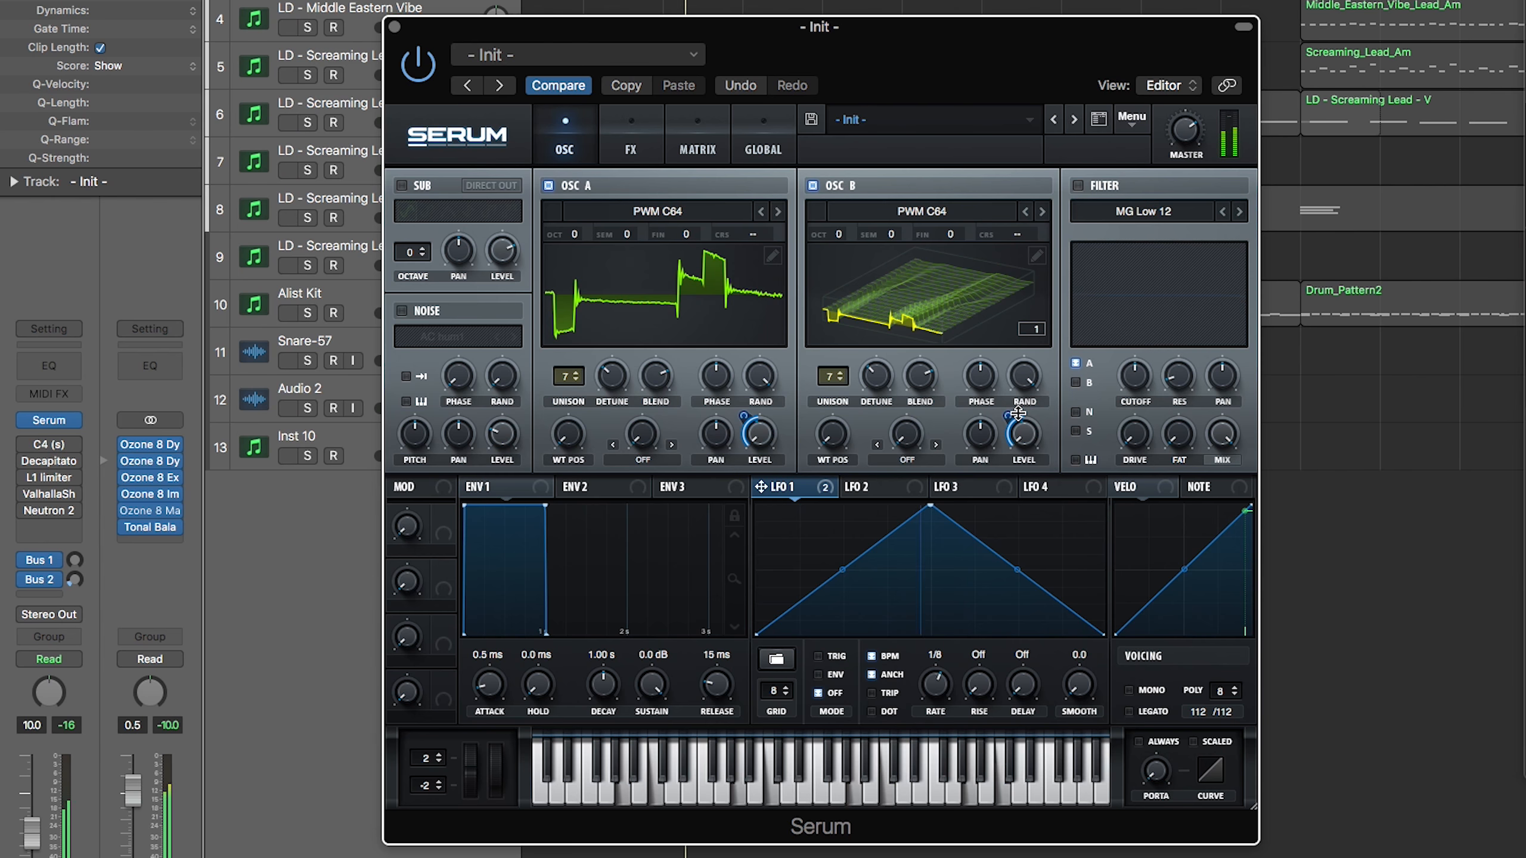
key("space")
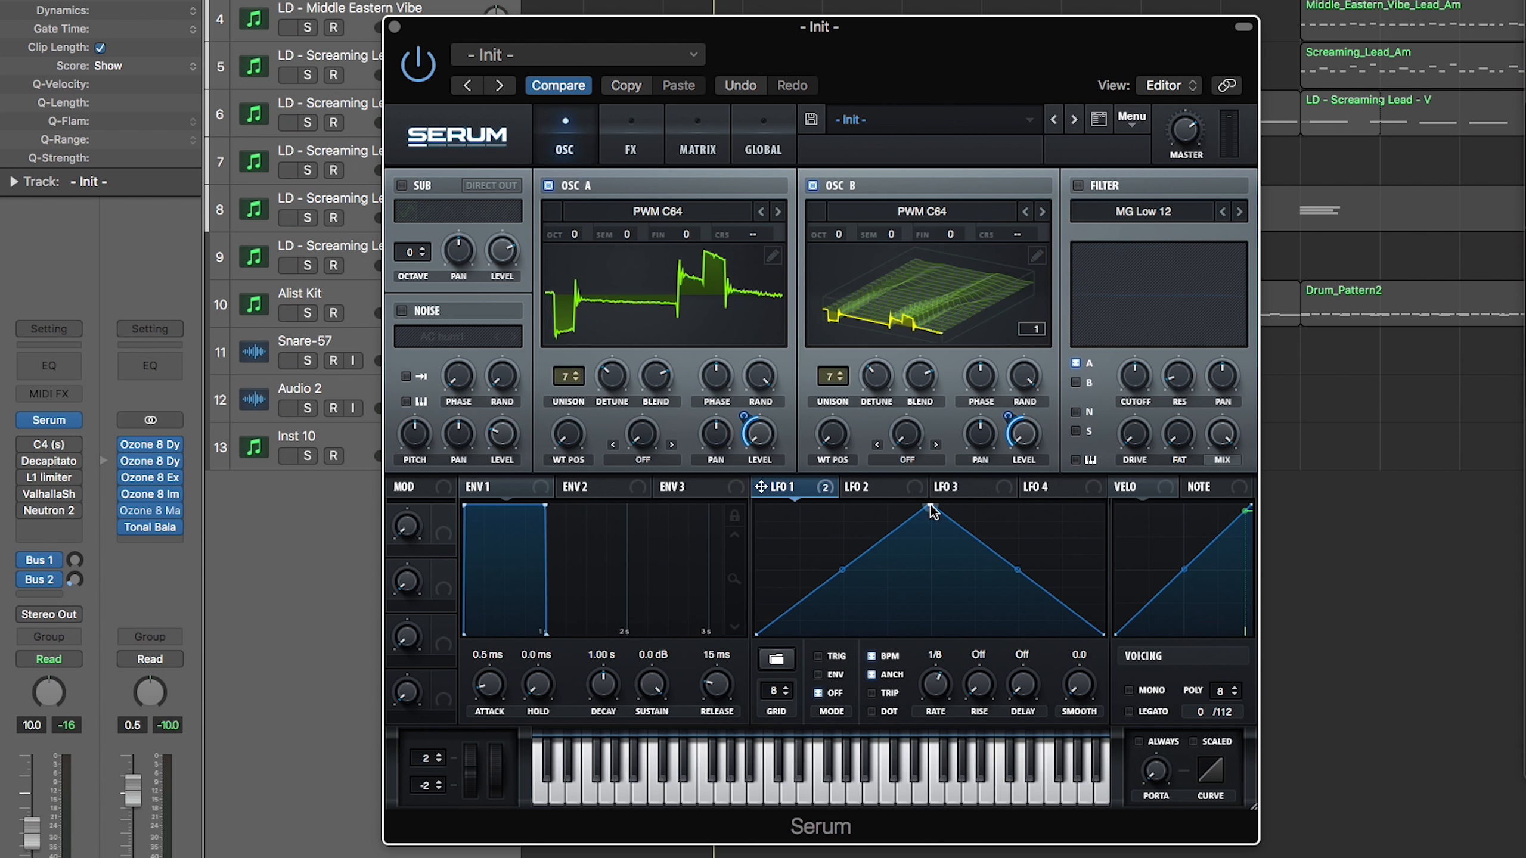
Step: Shift LFO 1's peak to the left and audition the skewed shape
left_click_drag(930, 510, 845, 505)
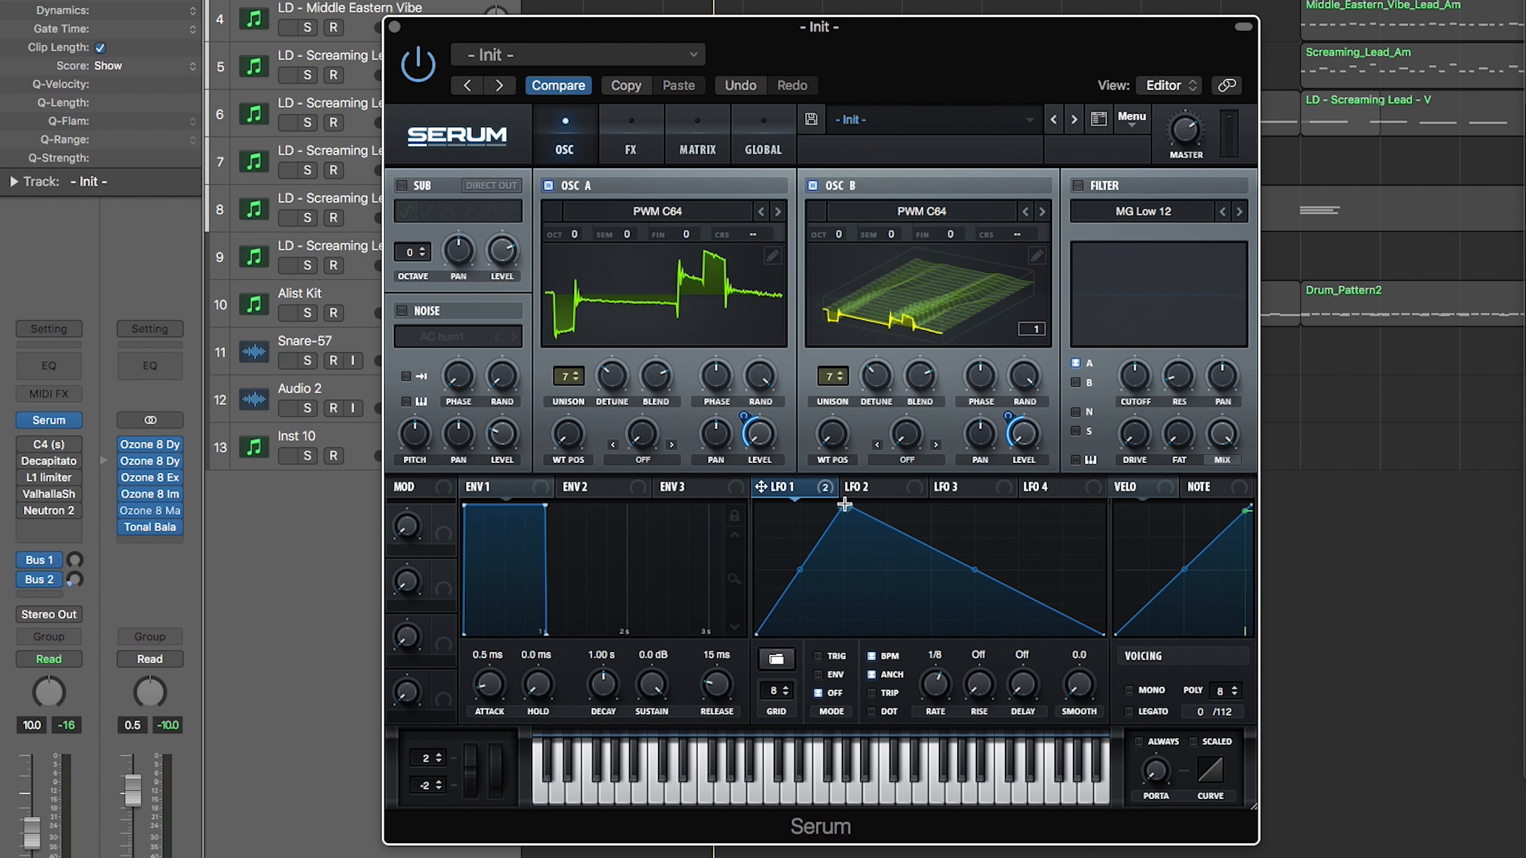
key("space")
key("space")
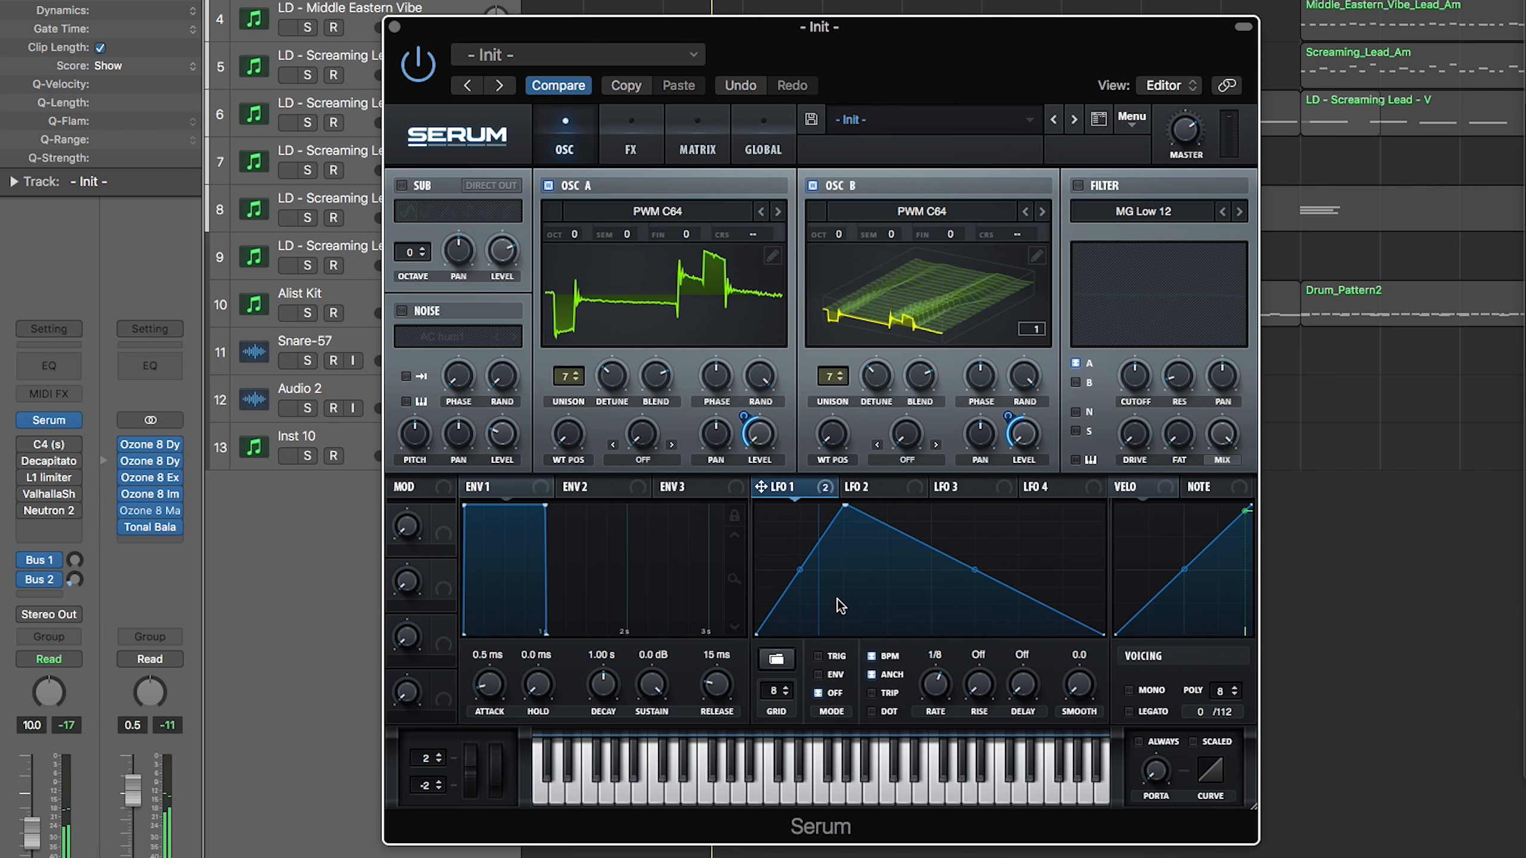
left_click_drag(845, 505, 842, 502)
Step: Bend LFO 1's rising and falling slopes into curves and replay the result
mouse_move(798, 569)
left_mouse_down()
mouse_move(809, 527)
mouse_move(819, 551)
left_mouse_up()
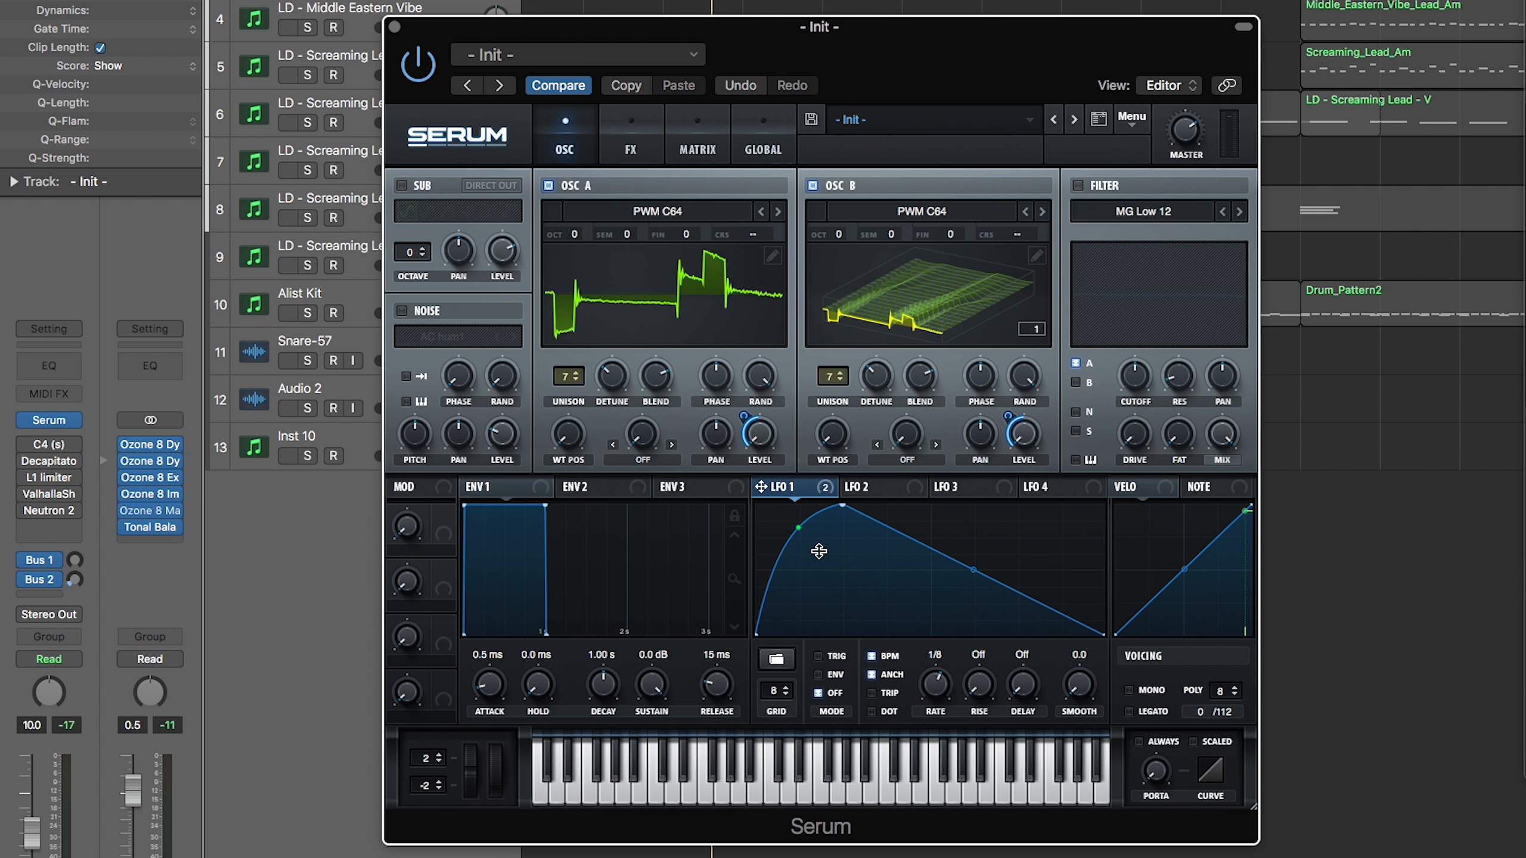
key("space")
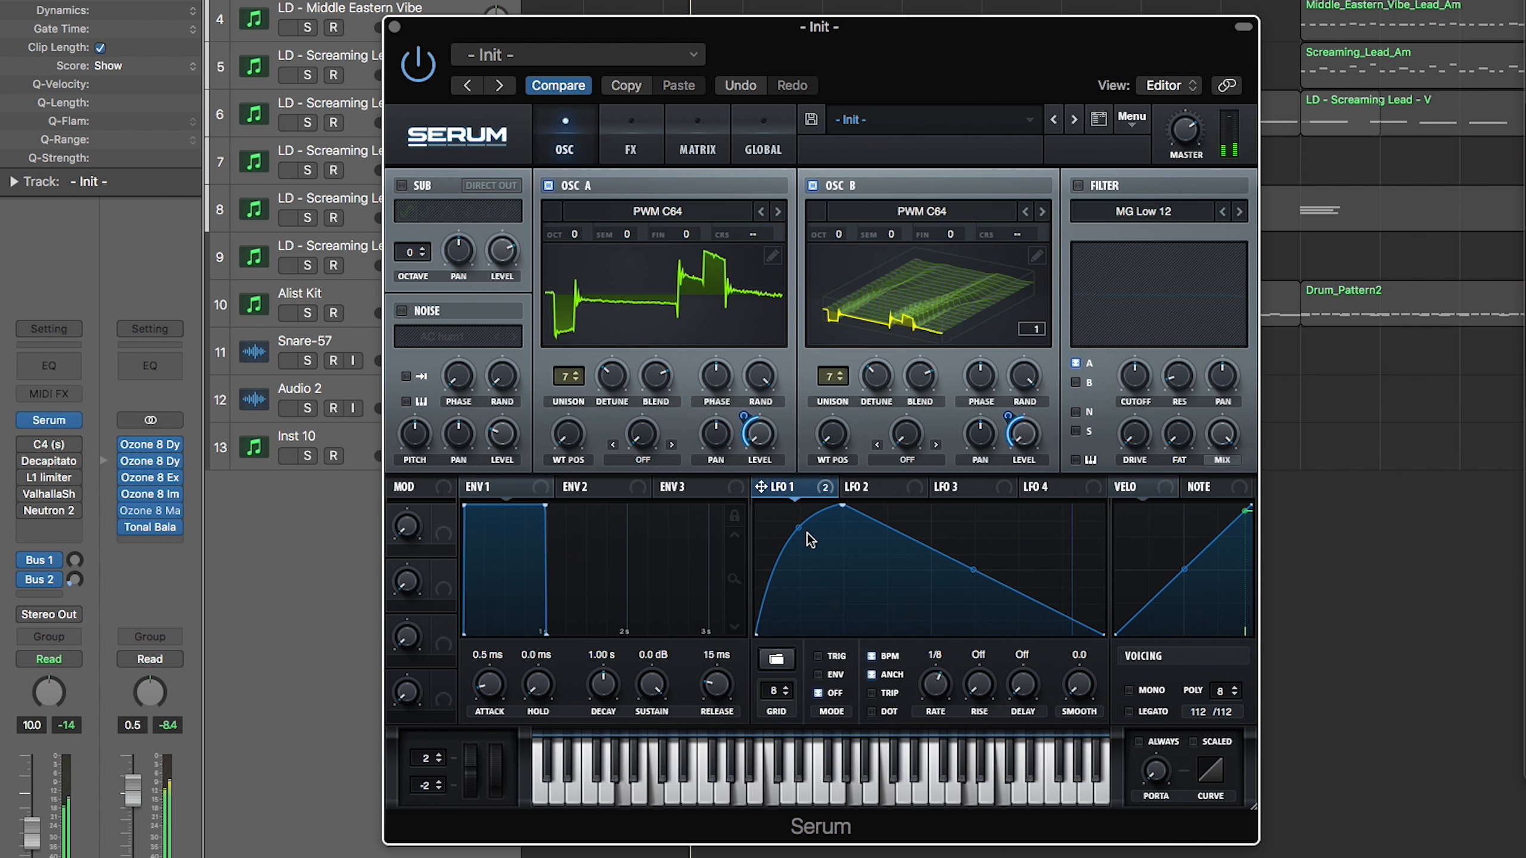
key("space")
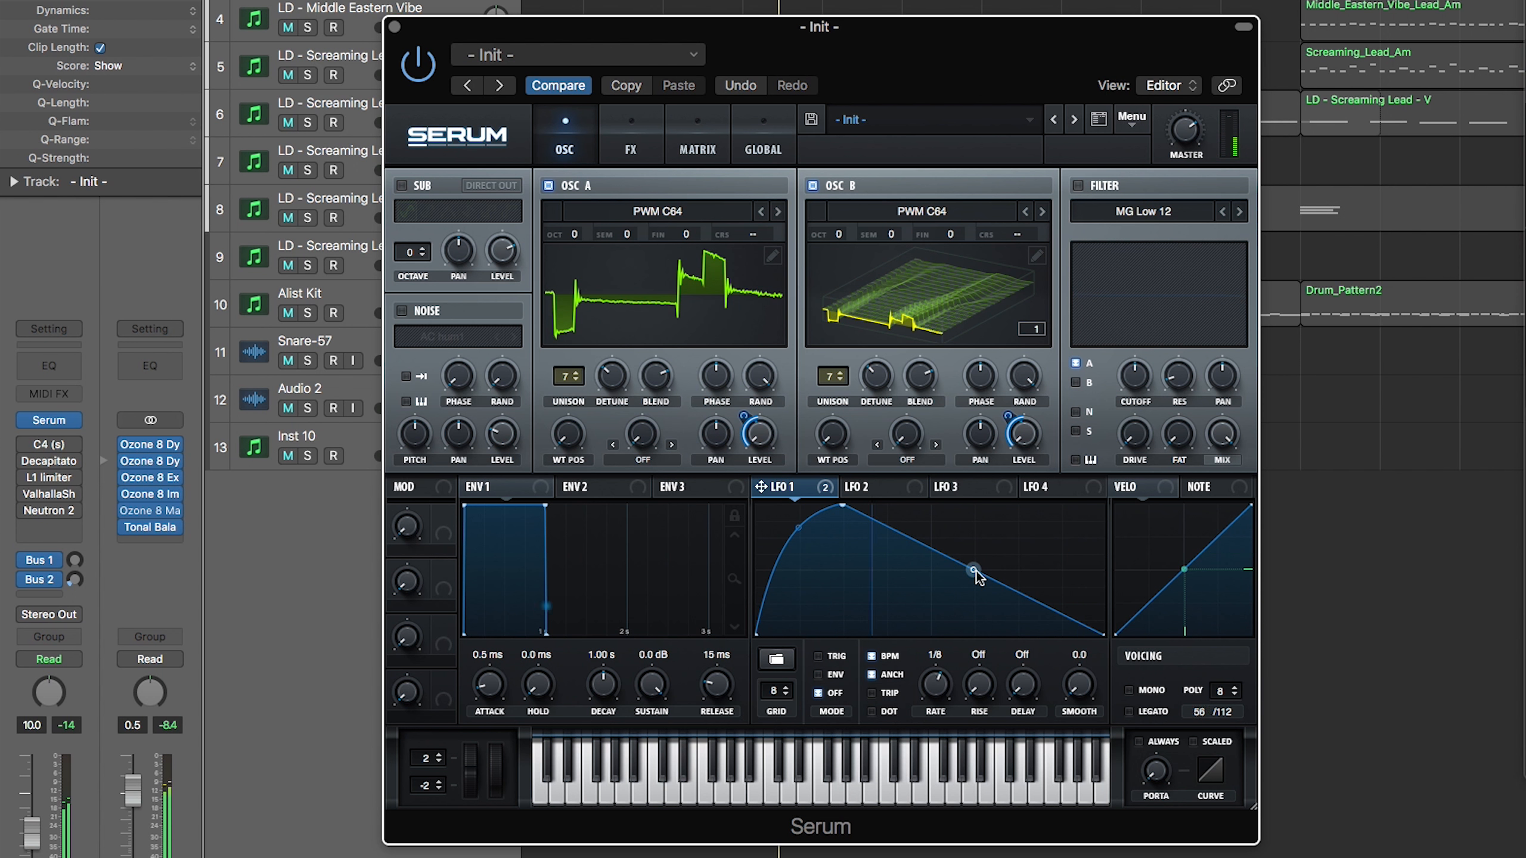
mouse_move(975, 570)
left_mouse_down()
mouse_move(955, 581)
mouse_move(974, 587)
left_mouse_up()
key("space")
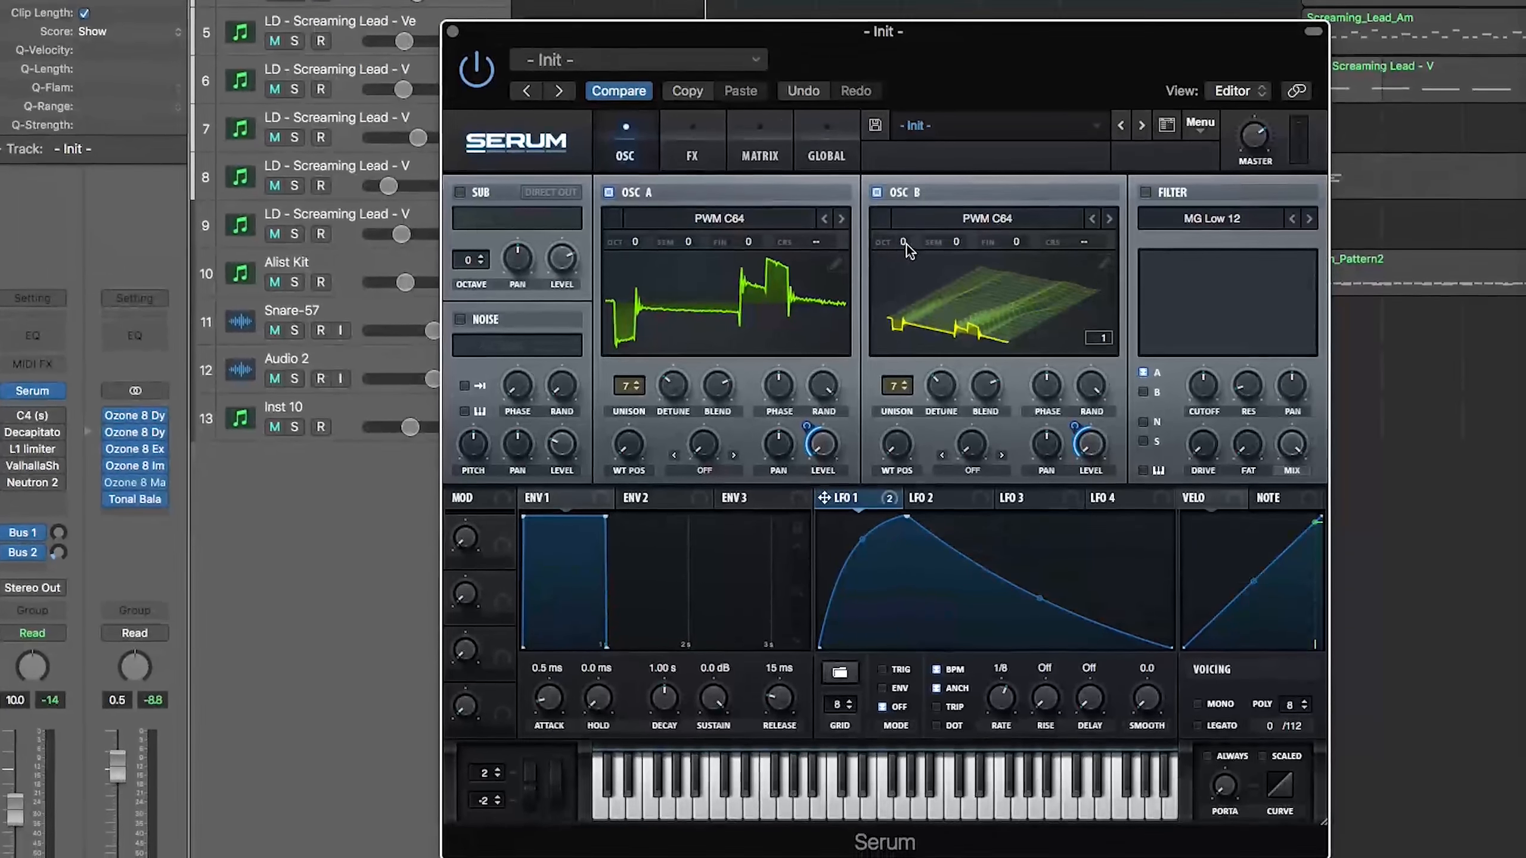
Step: Drop oscillator B one octave and raise the Serum track volume to -4.9
left_click(839, 234)
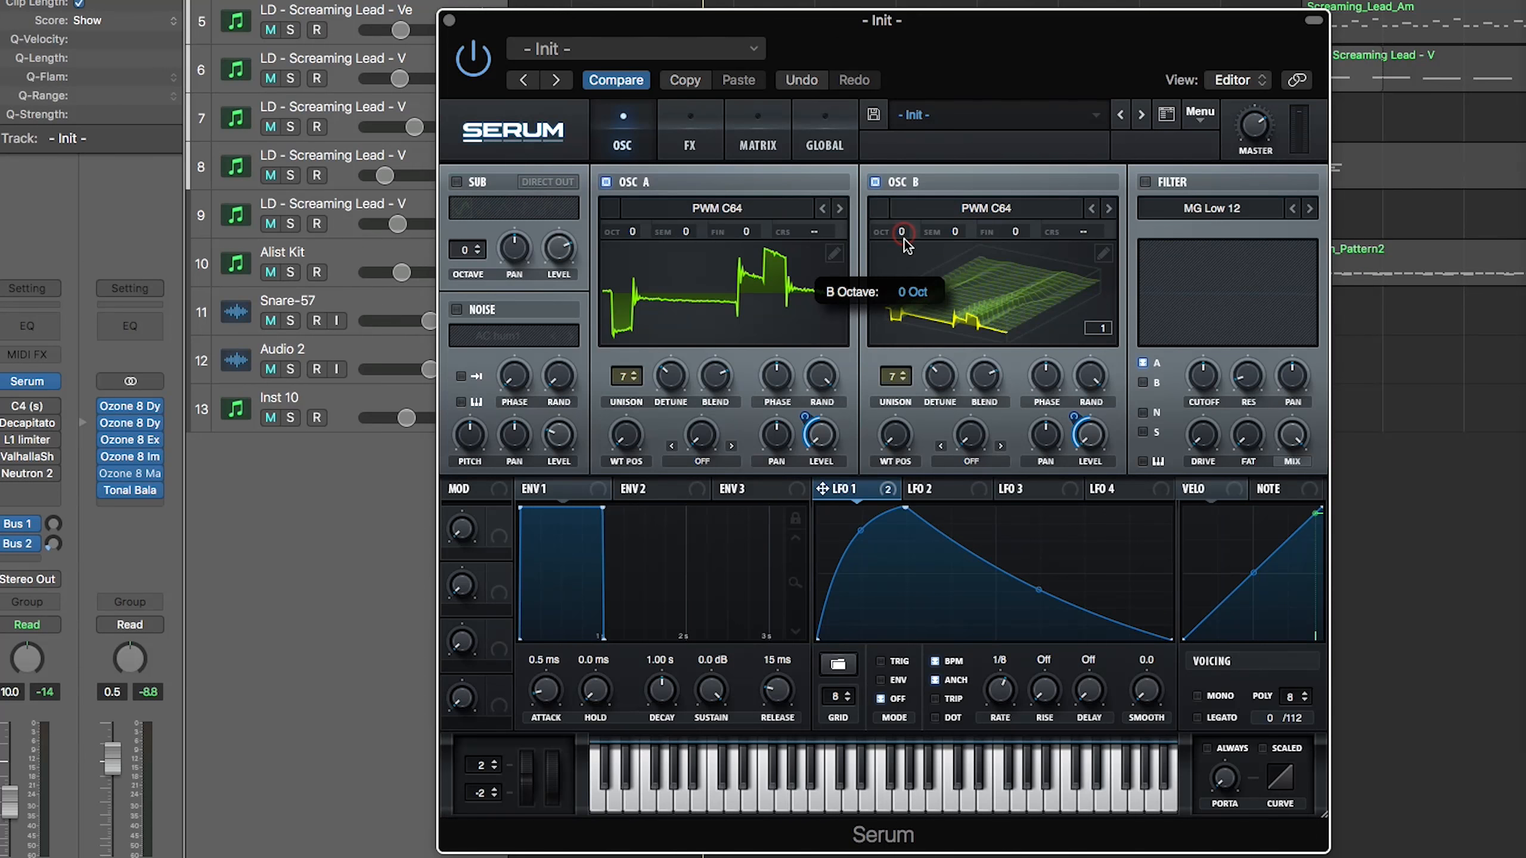
left_click_drag(902, 246, 902, 248)
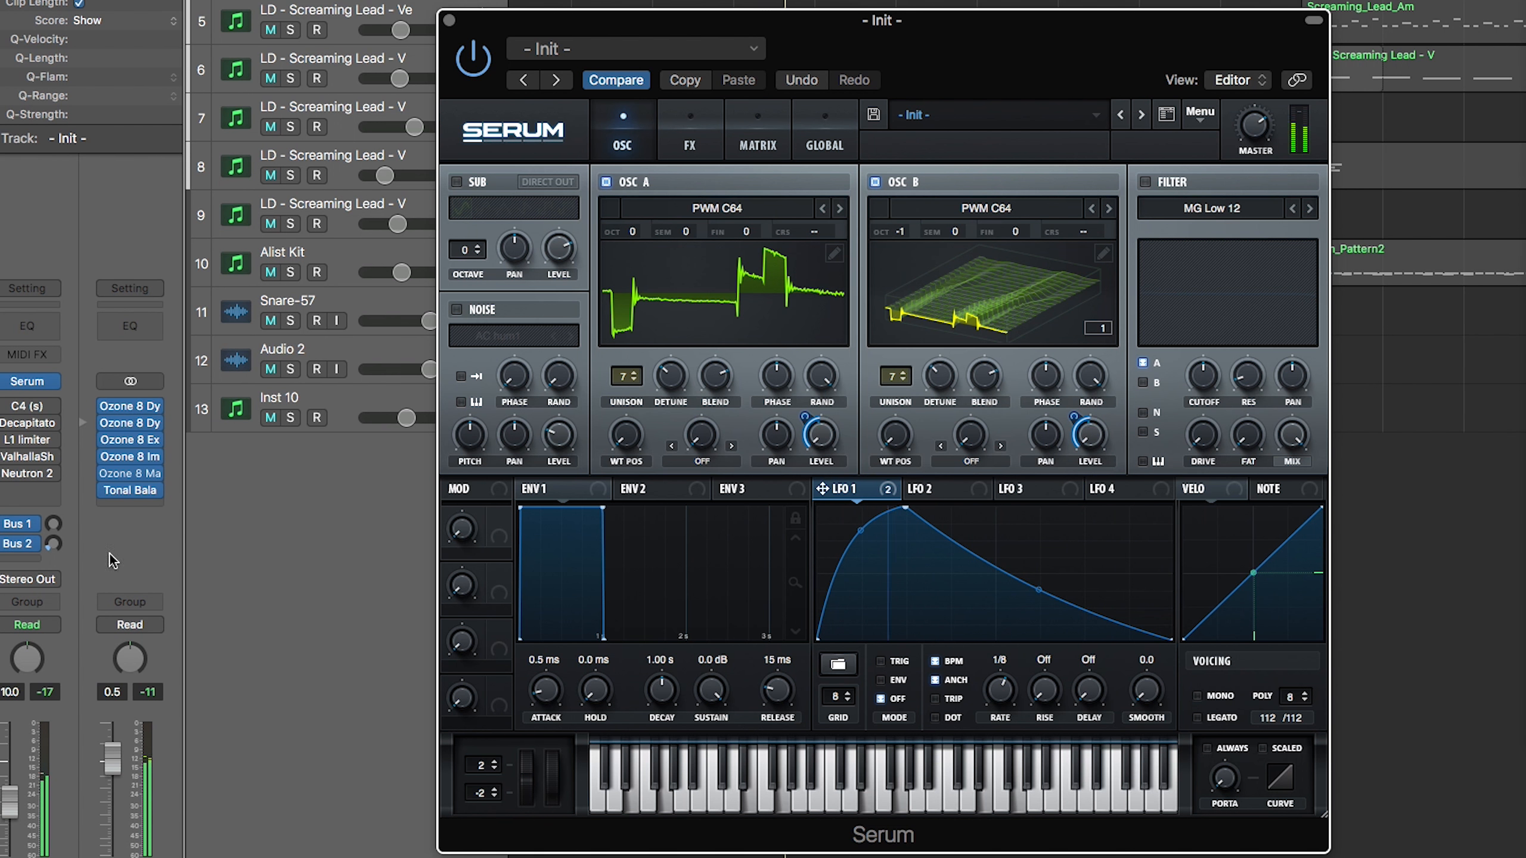
left_click_drag(11, 815, 11, 799)
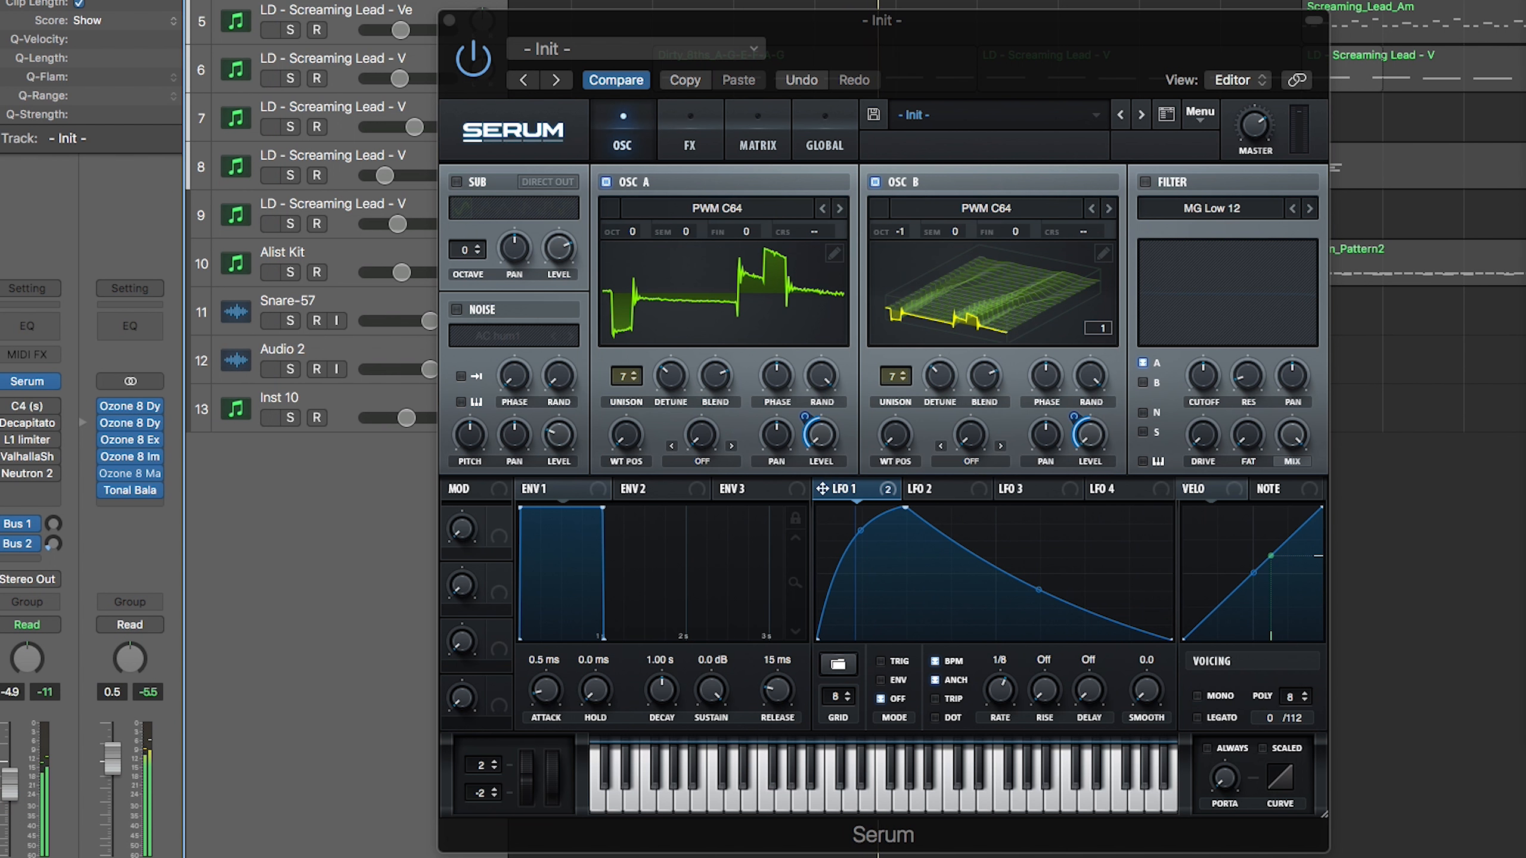
Step: Switch on Serum's filter as Normal > High 12 with cutoff near minimum
left_click(1054, 29)
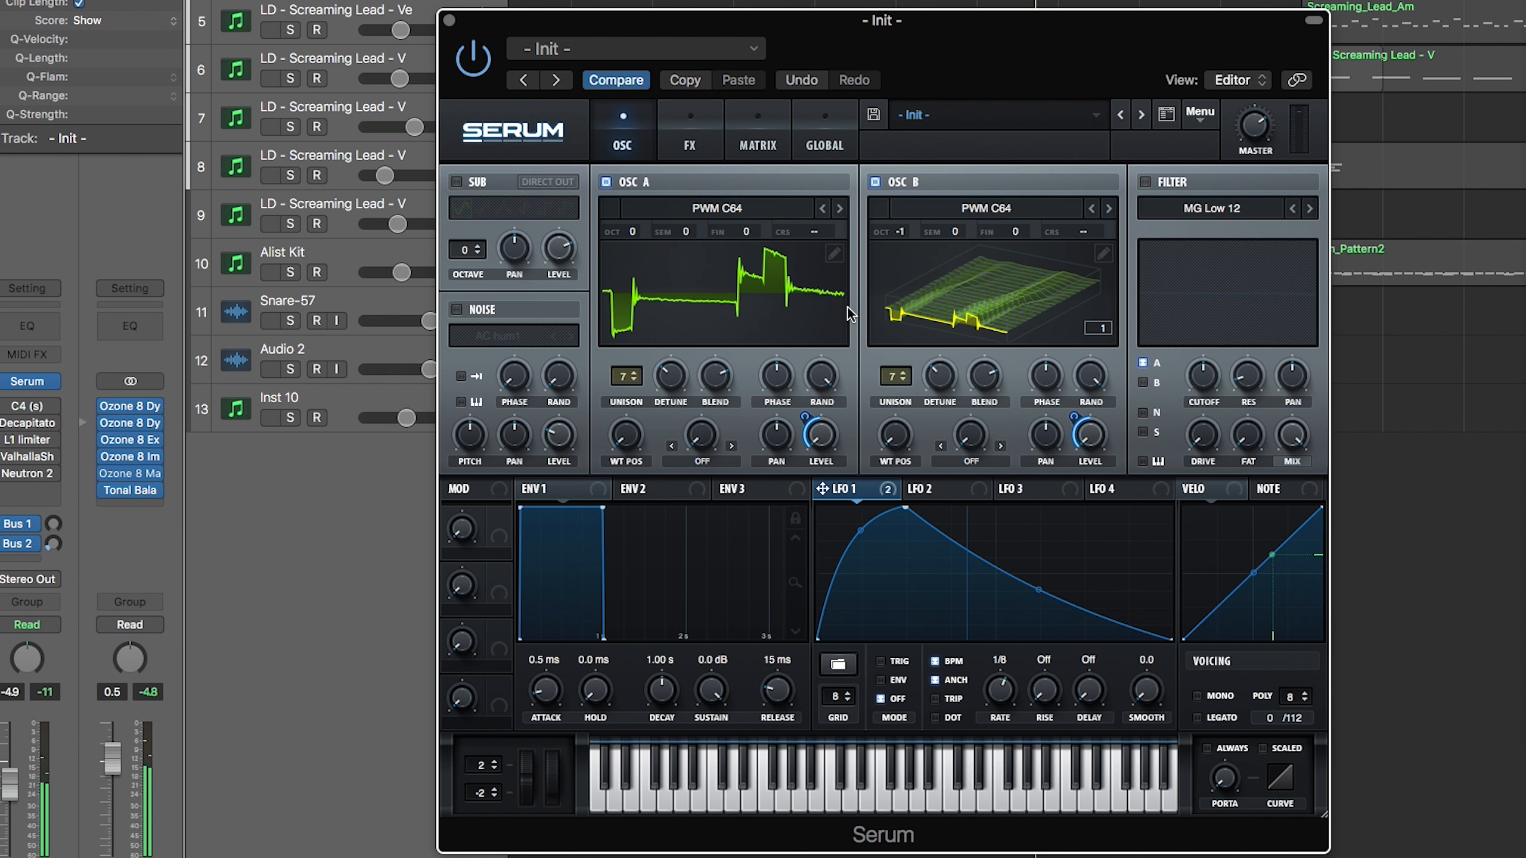
left_click(1144, 181)
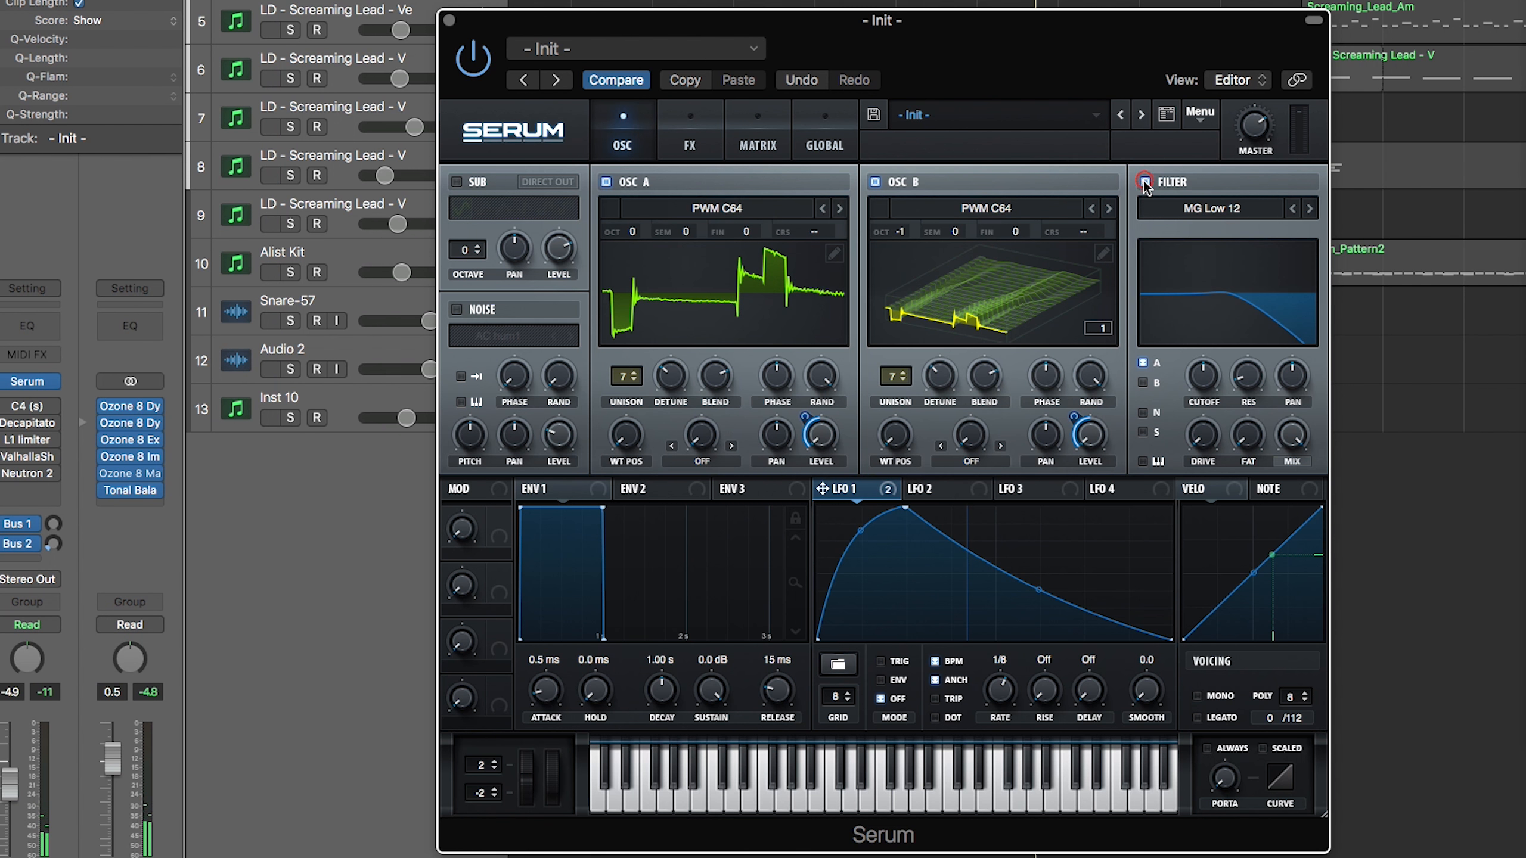
left_click(1211, 206)
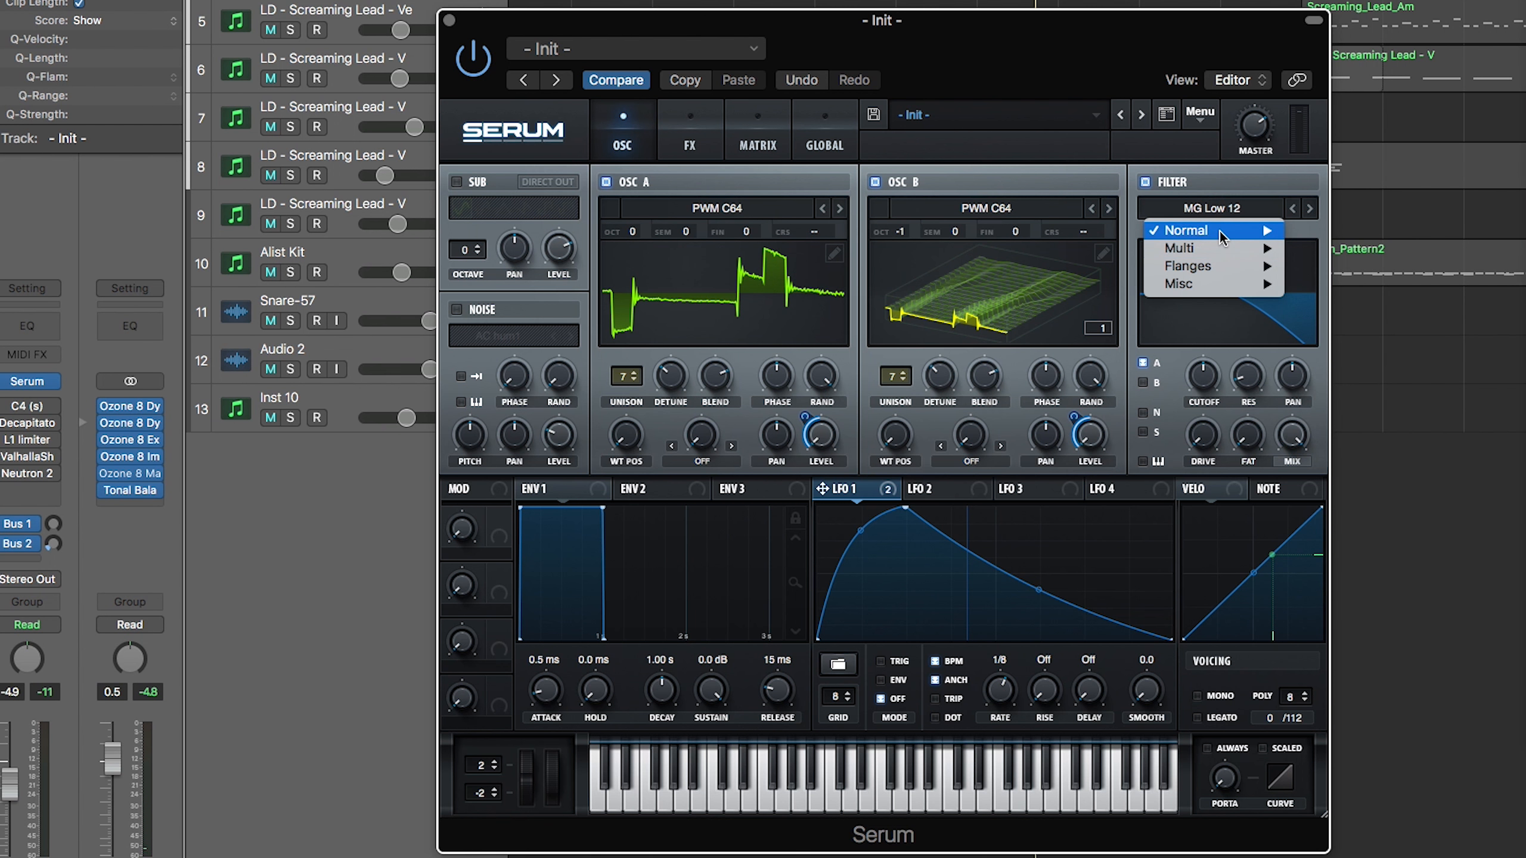
mouse_move(1220, 231)
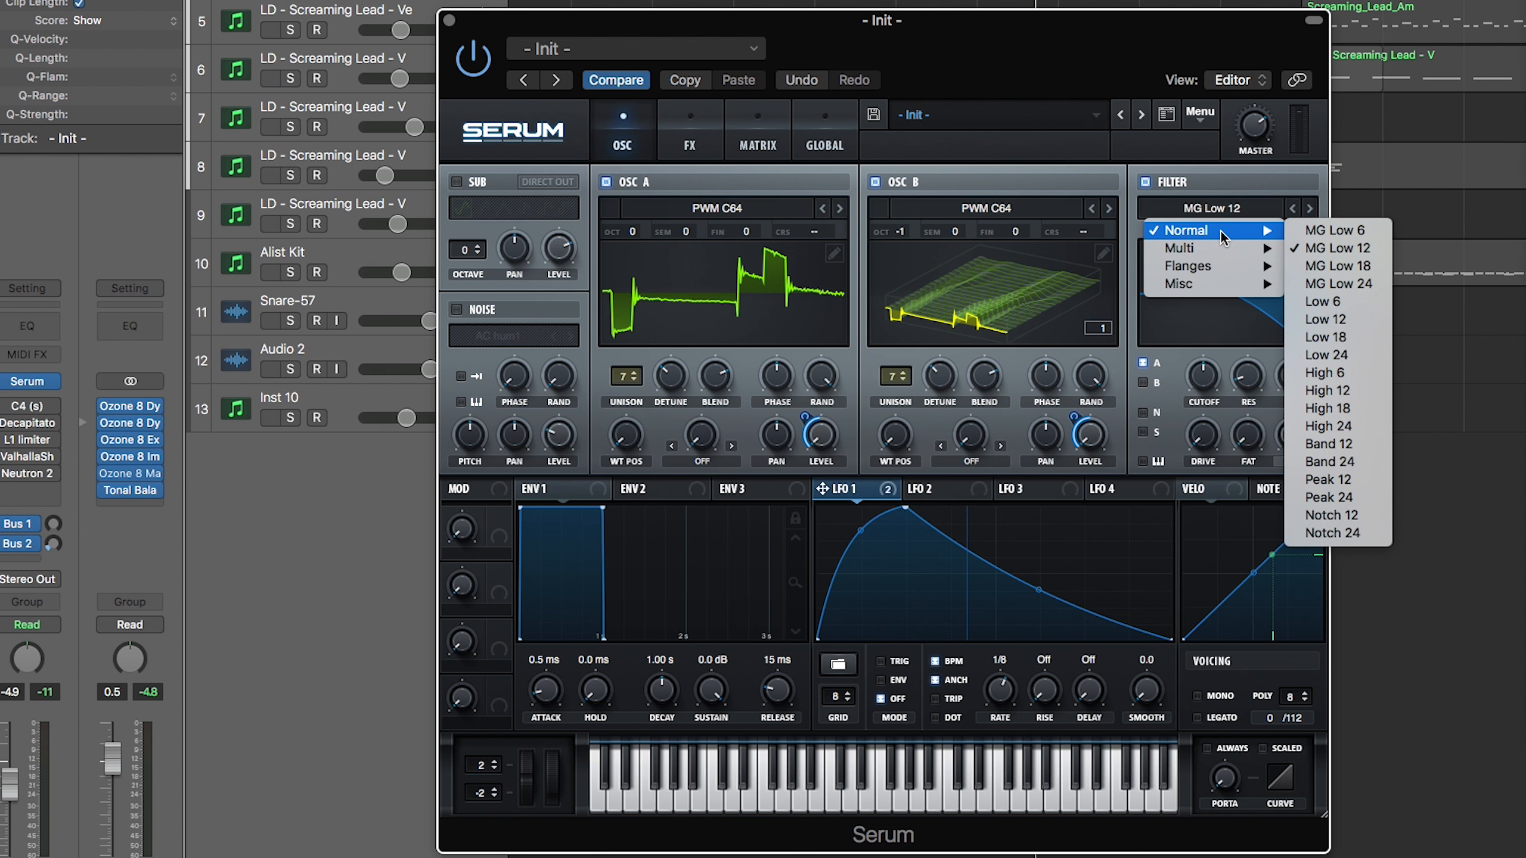
left_click(1364, 397)
left_click_drag(1020, 33, 971, 20)
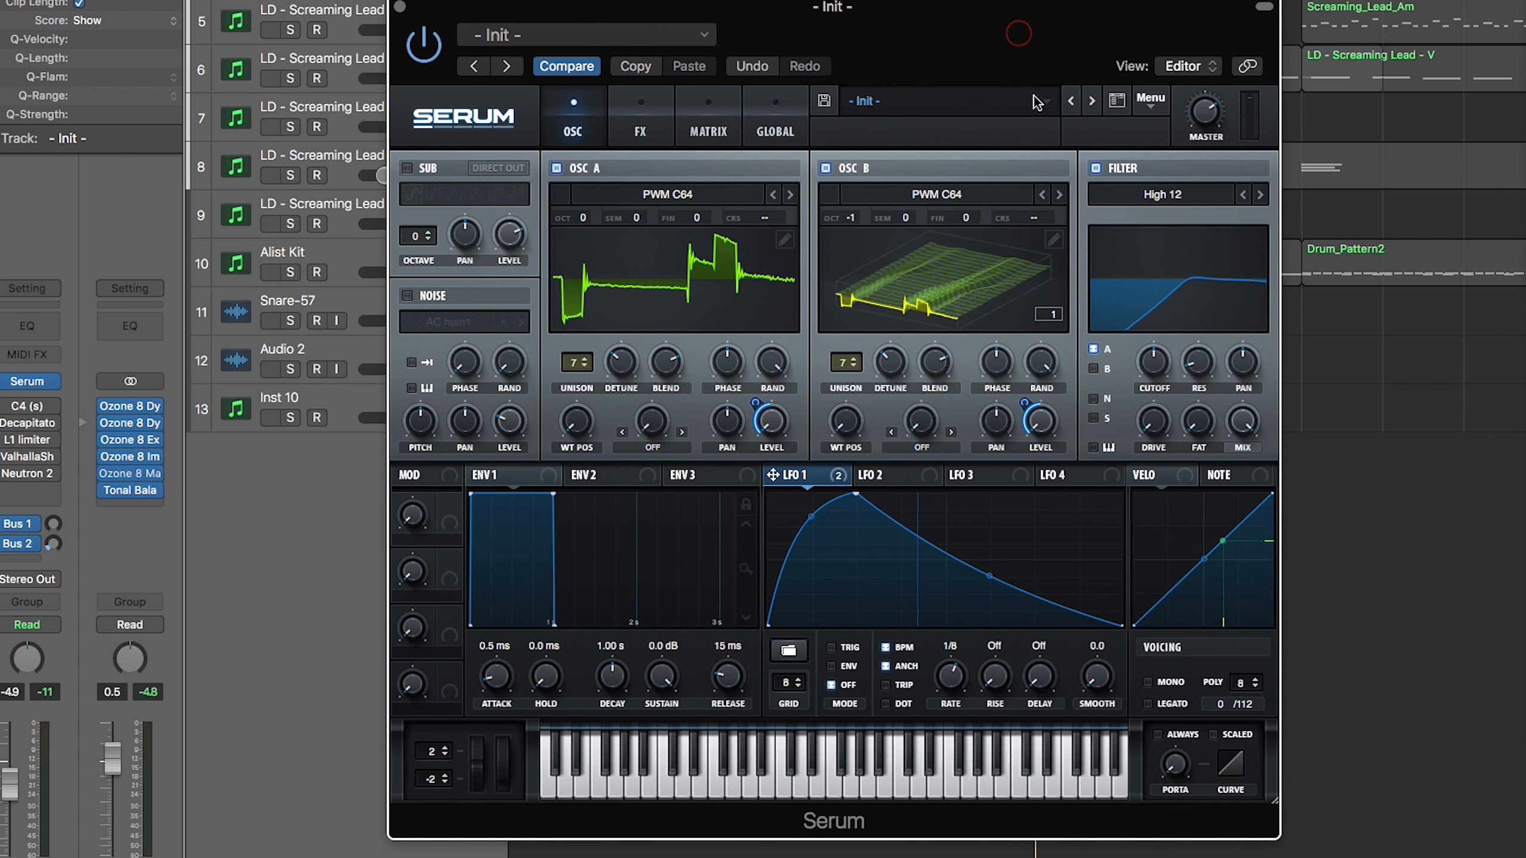
left_click_drag(1159, 368, 1159, 421)
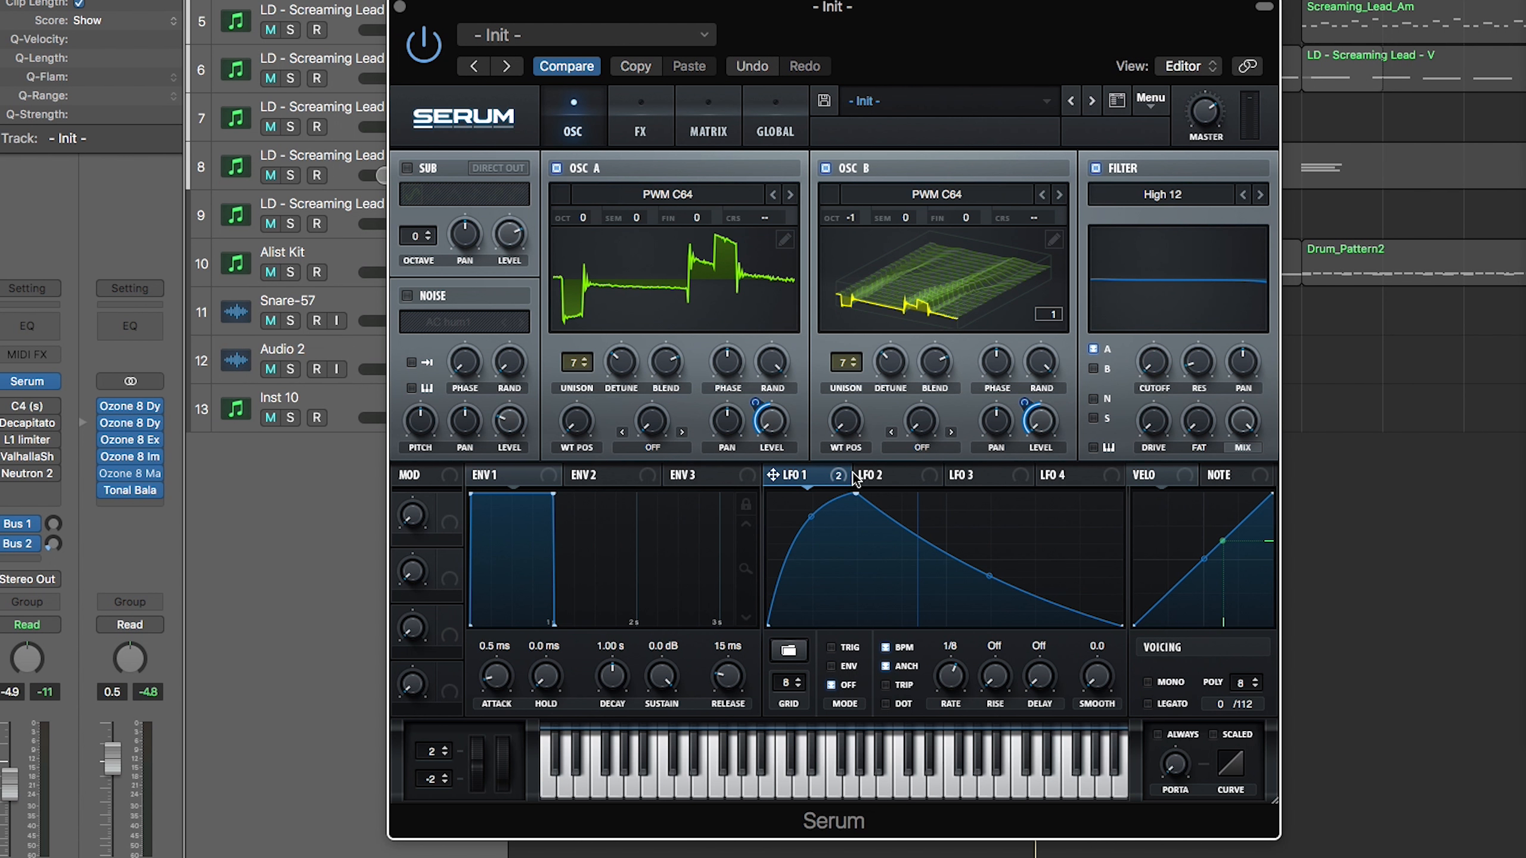
Step: Route LFO 1 to the filter cutoff, settling the modulation depth at 58
left_click_drag(846, 488, 1156, 377)
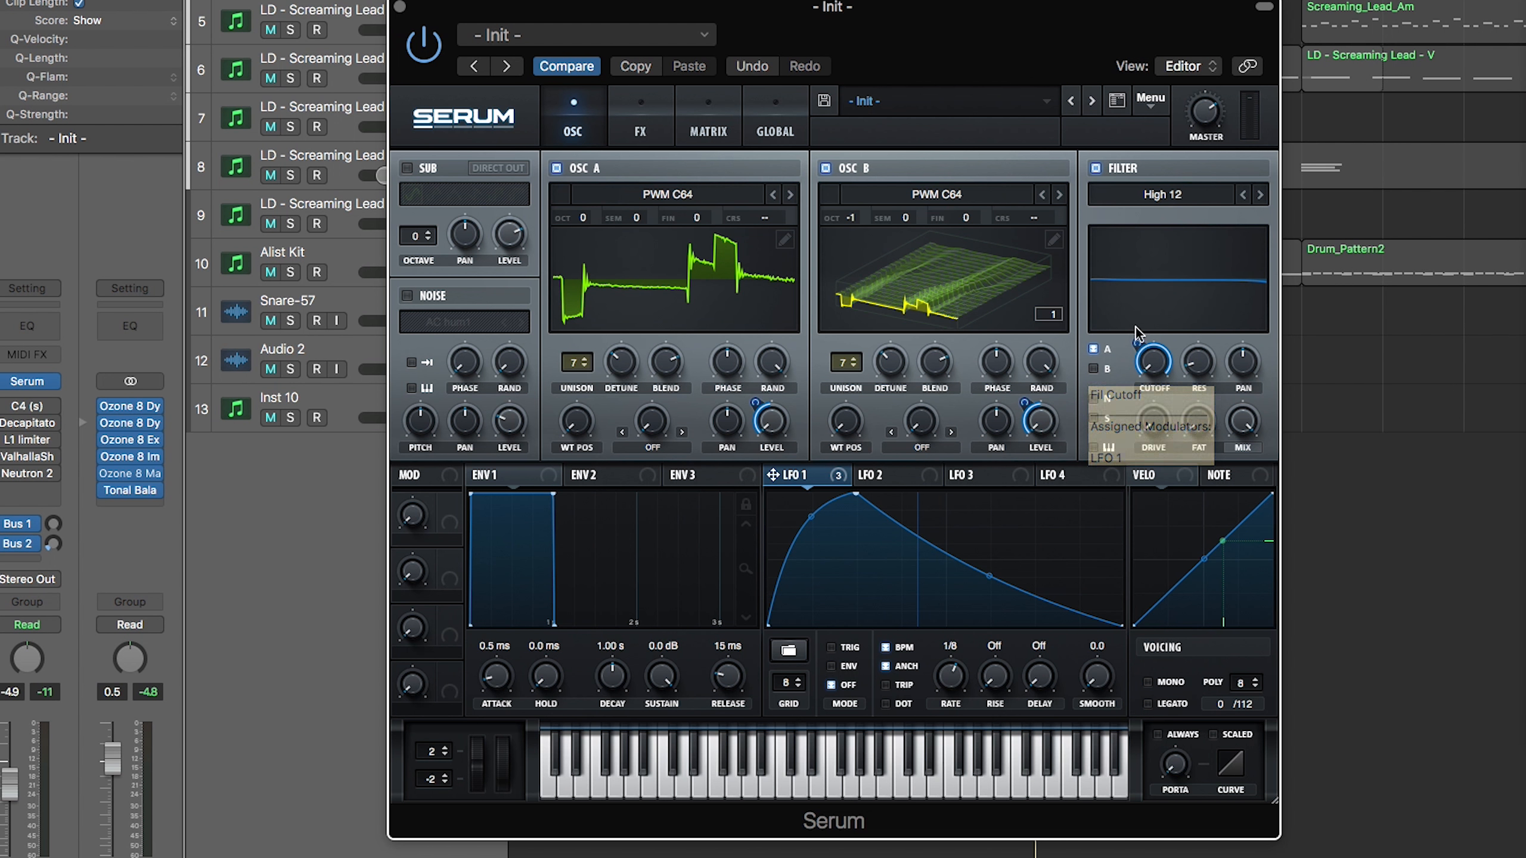
left_click_drag(1139, 343, 1139, 410)
key("space")
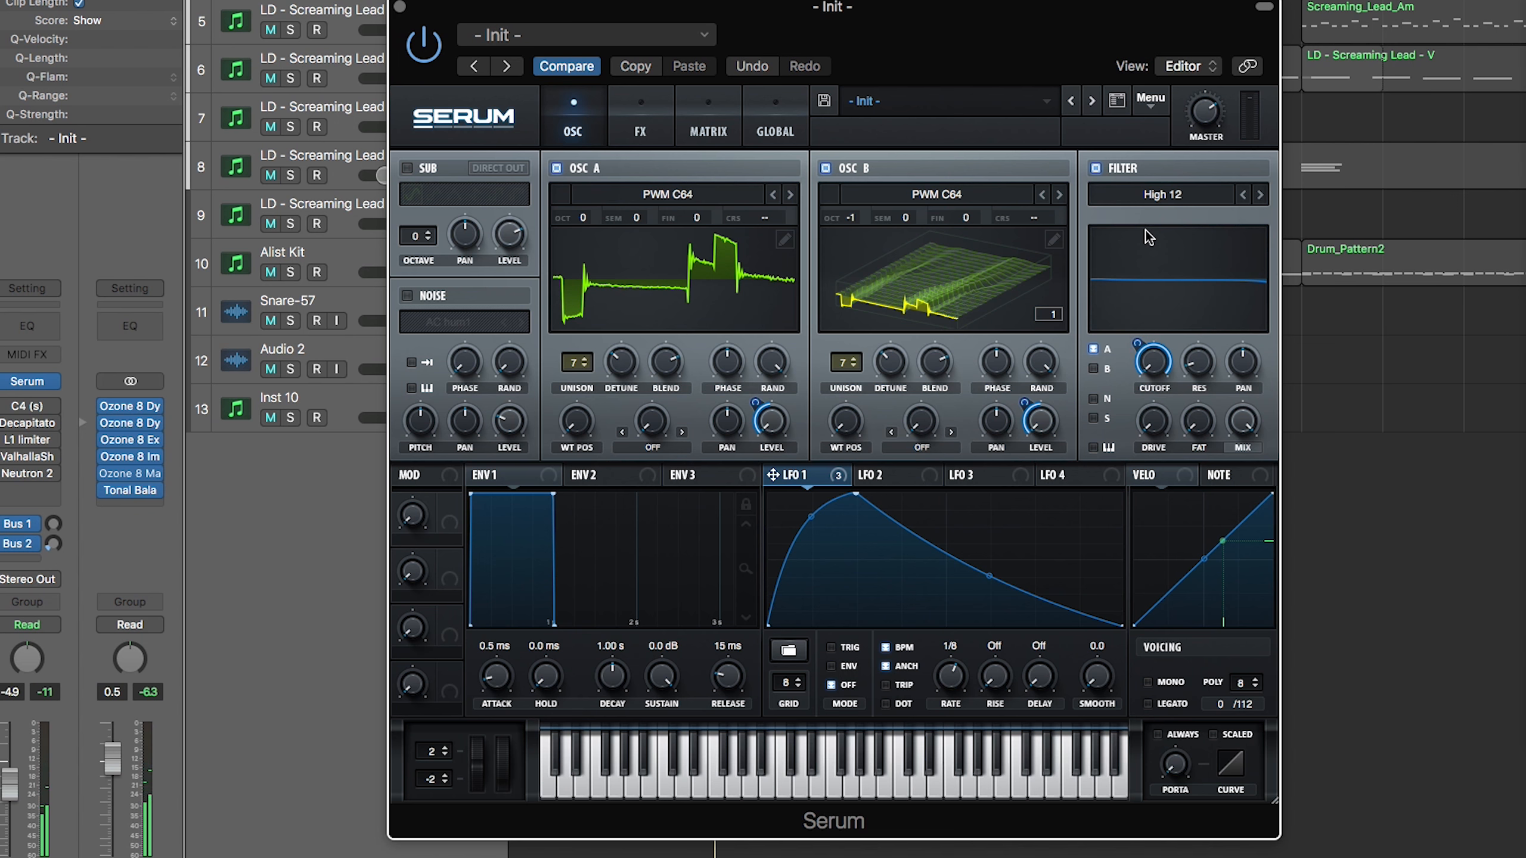
left_click_drag(1142, 351, 1142, 405)
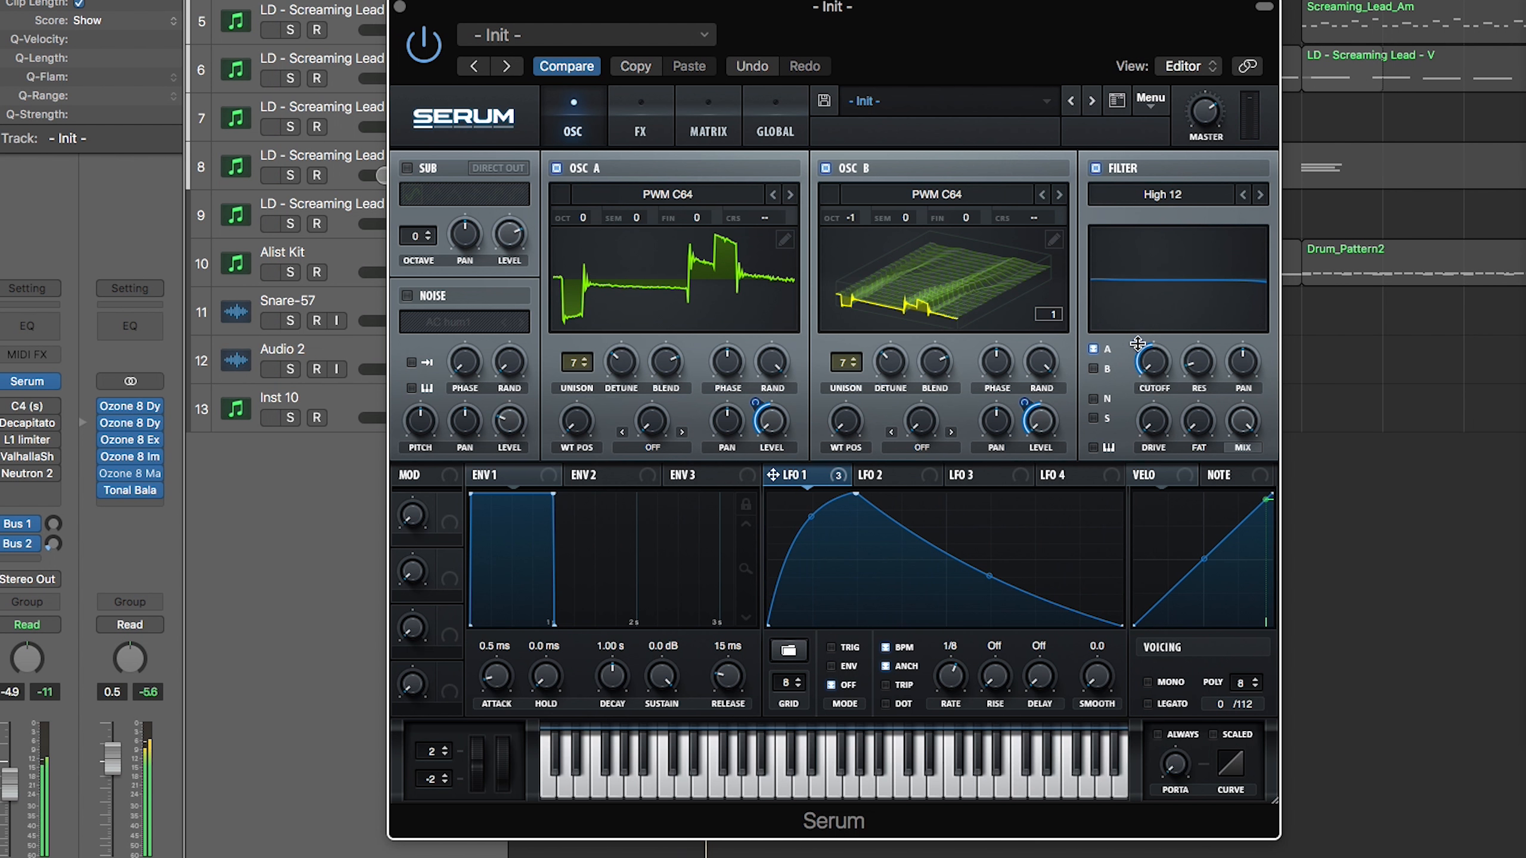
left_click_drag(1139, 345, 1141, 313)
key("space")
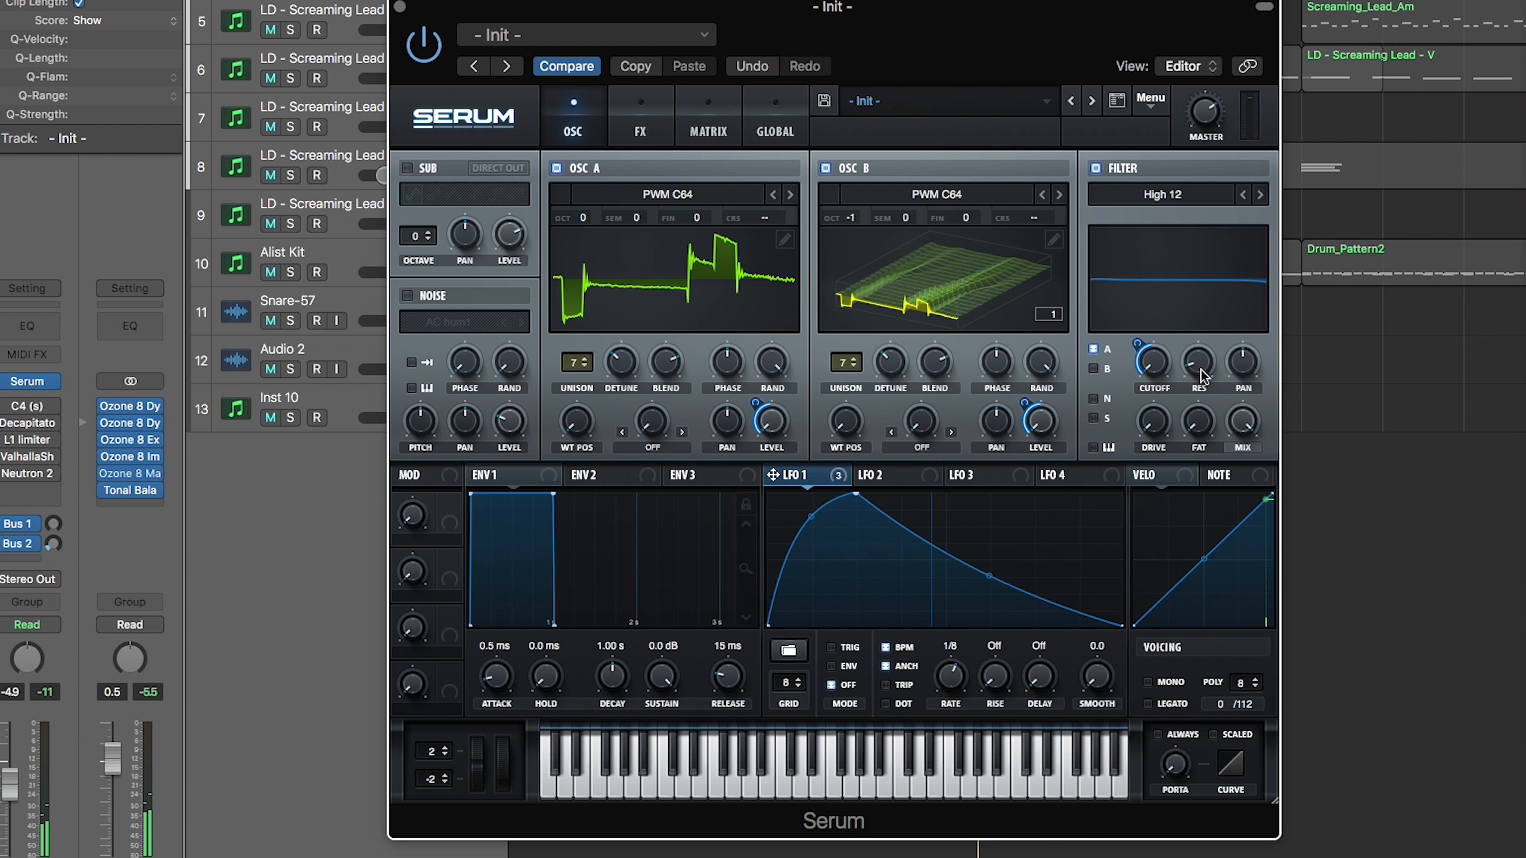
Step: Raise the filter resonance to 24%, replay, and switch on the noise layer
left_click_drag(1199, 376, 1204, 342)
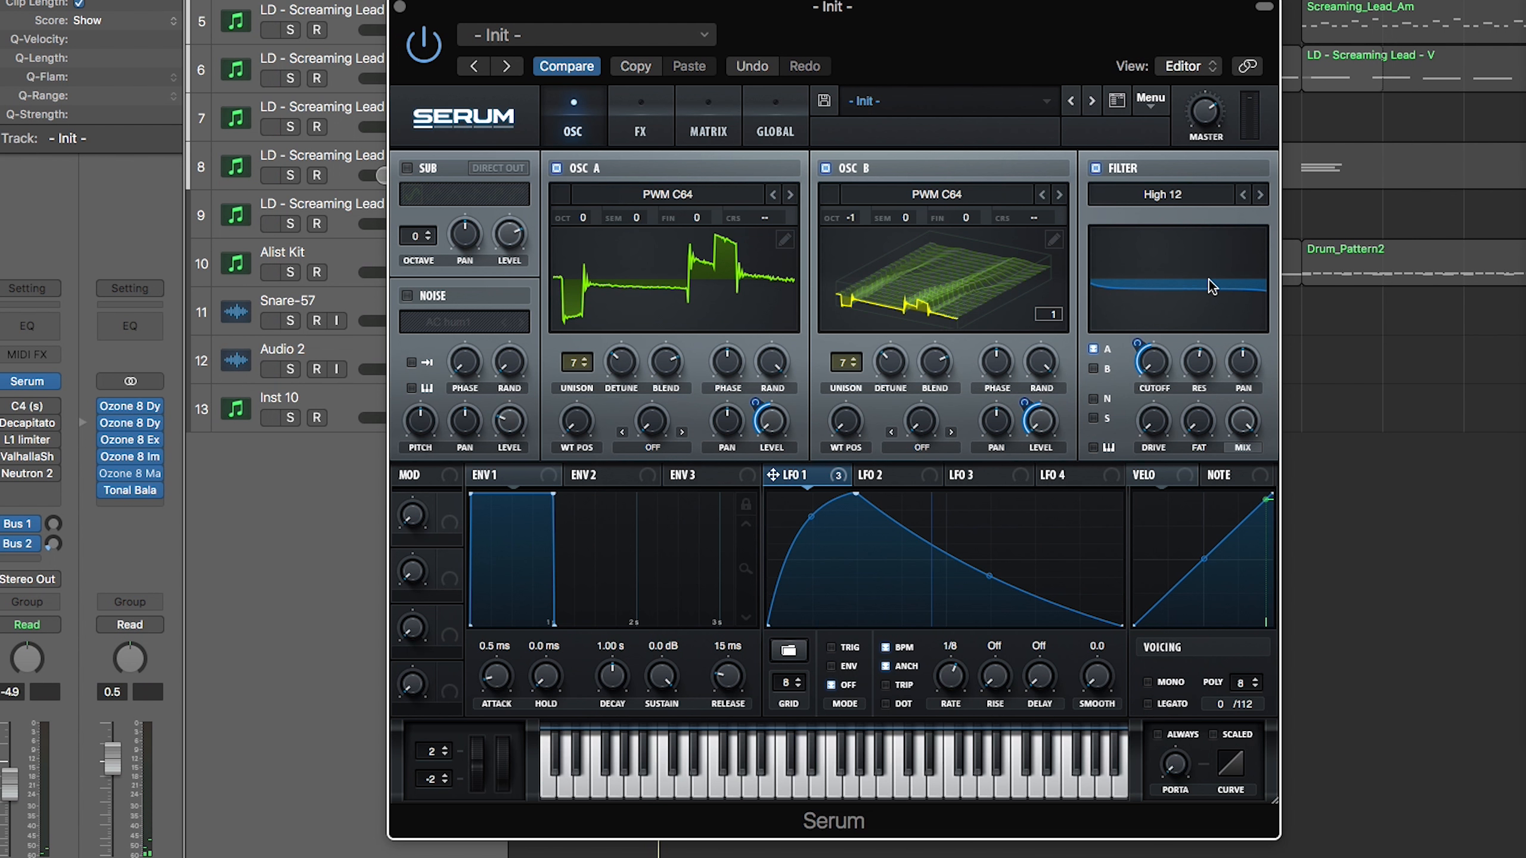
key("space")
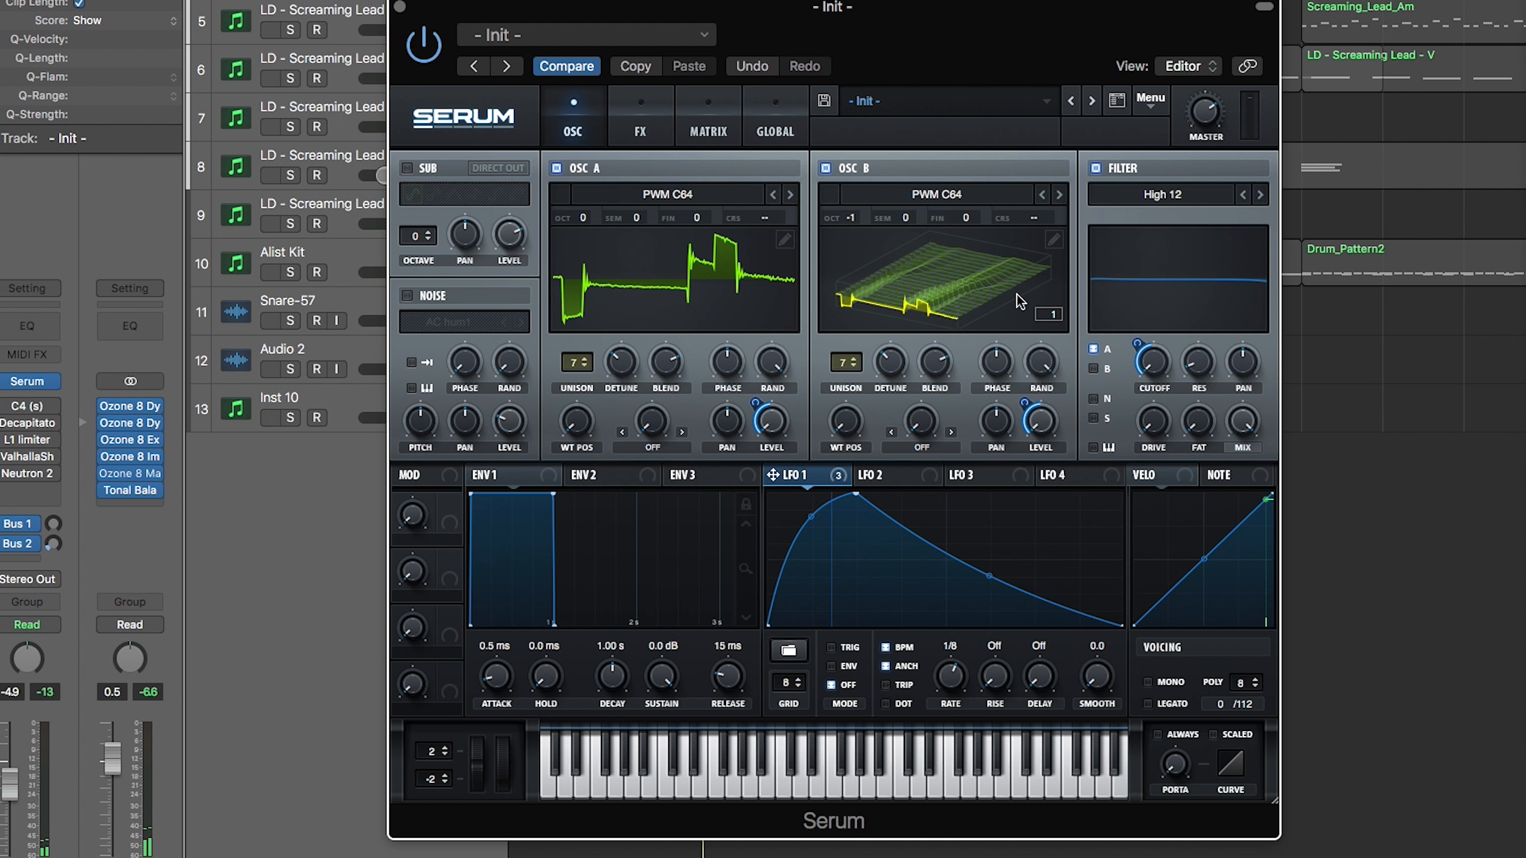
left_click(418, 299)
Step: Choose the BrightWhite noise sample and turn the noise level down to zero
left_click(459, 318)
mouse_move(468, 355)
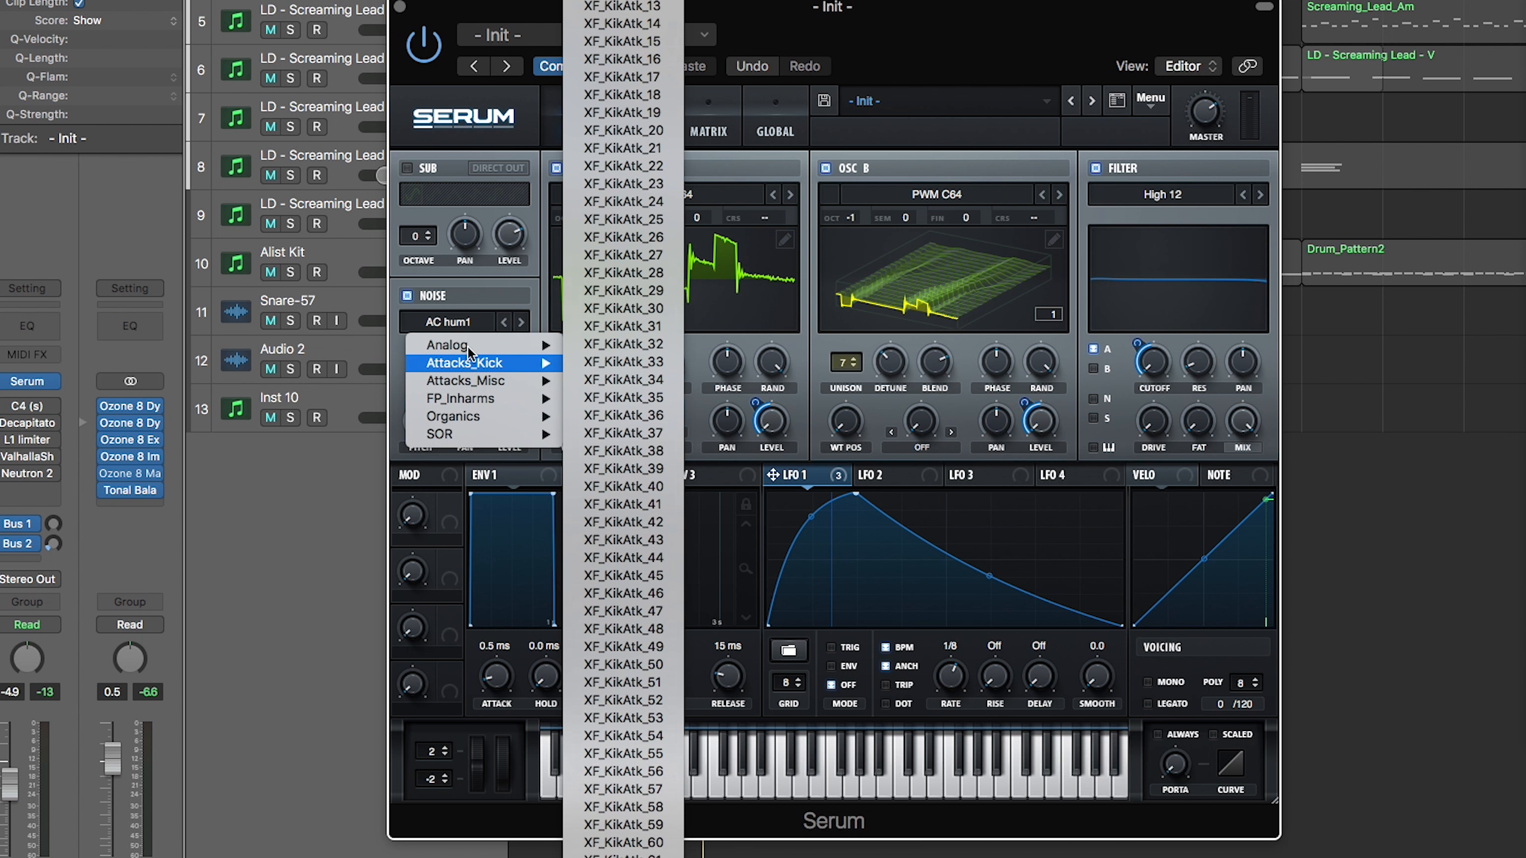
left_click(629, 421)
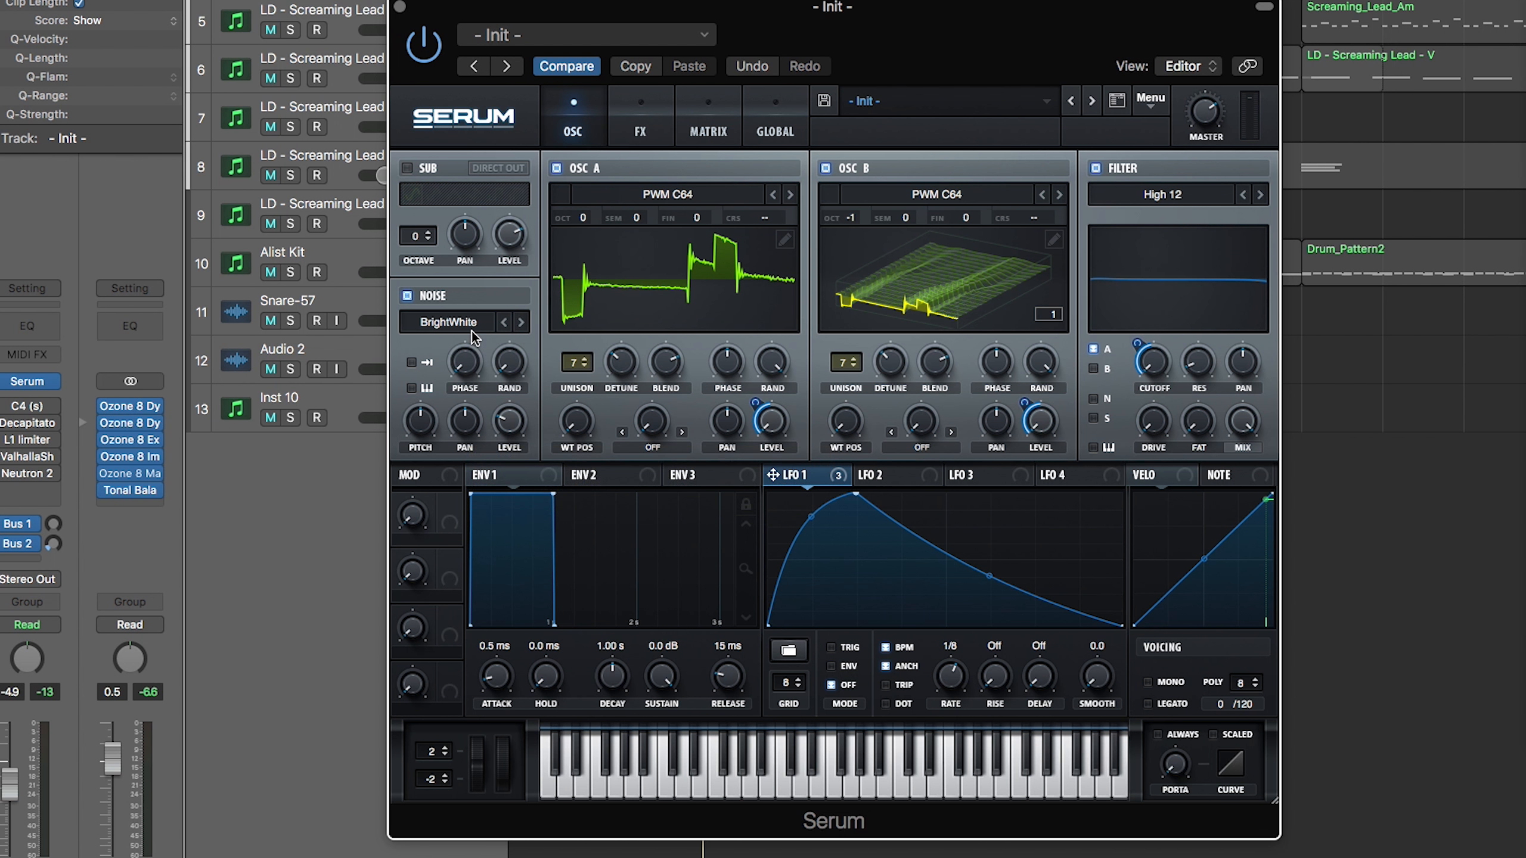
left_click_drag(509, 421, 506, 409)
key("space")
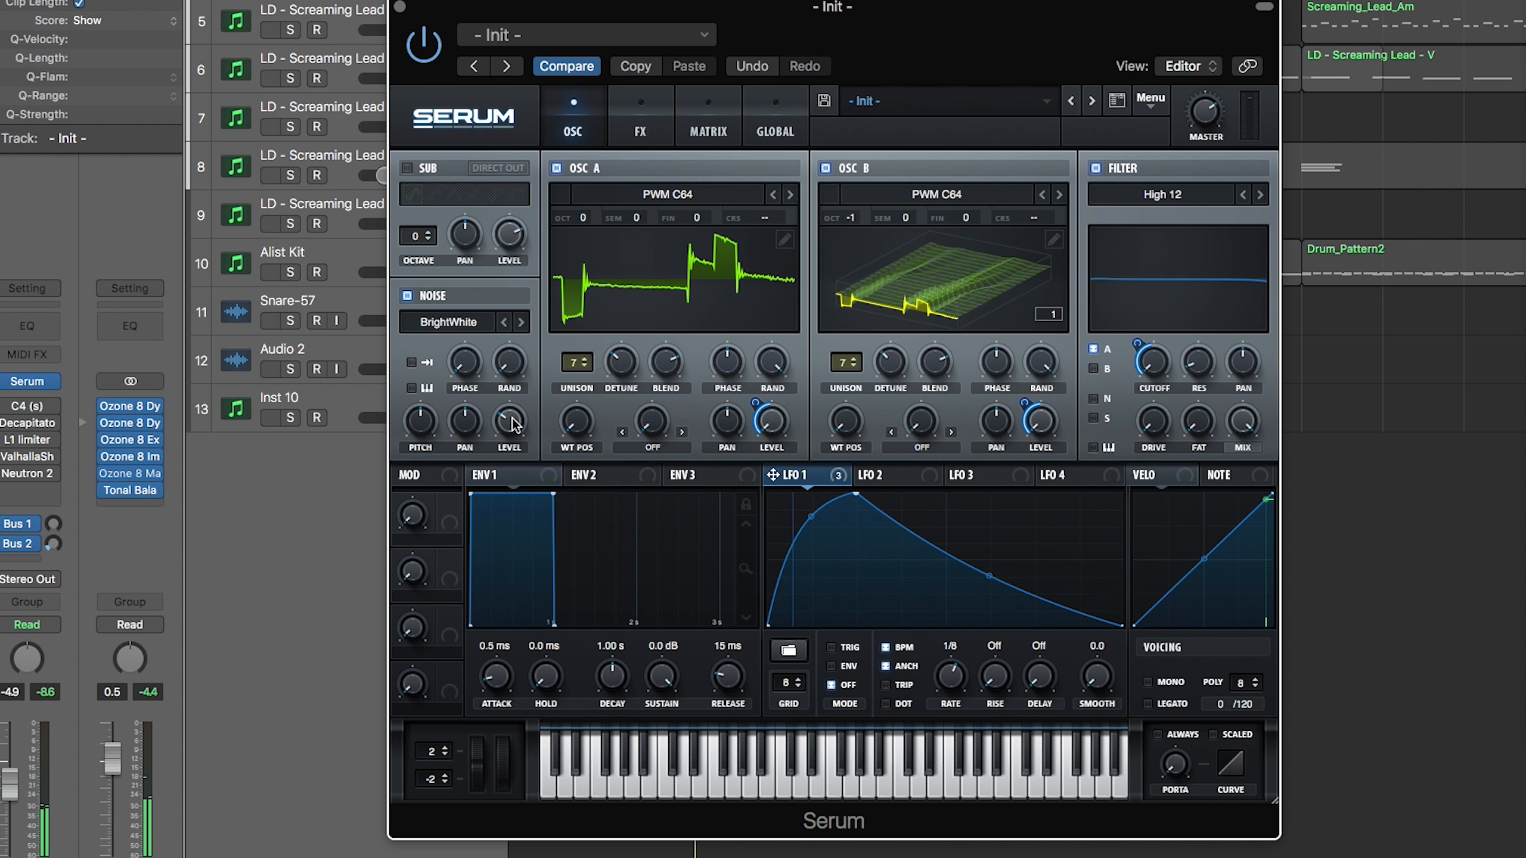
left_click_drag(512, 418, 499, 556)
Step: Route LFO 1 to the noise level with a modulation amount of 11
left_click_drag(834, 489, 510, 424)
left_click_drag(497, 408, 497, 472)
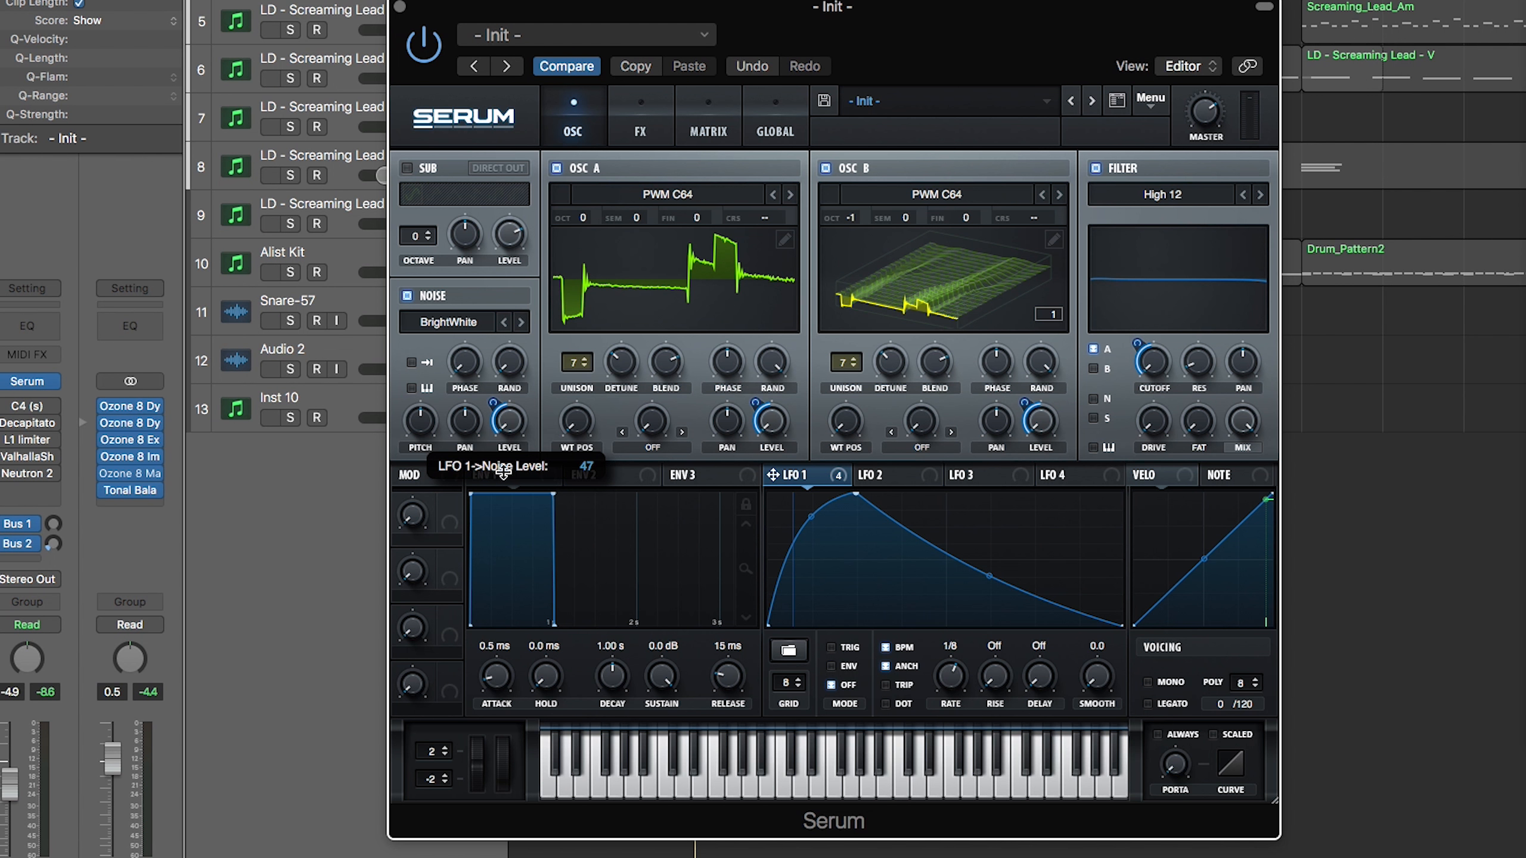
left_click_drag(503, 472, 504, 471)
mouse_move(496, 406)
left_mouse_down()
mouse_move(499, 430)
mouse_move(505, 404)
left_mouse_up()
key("space")
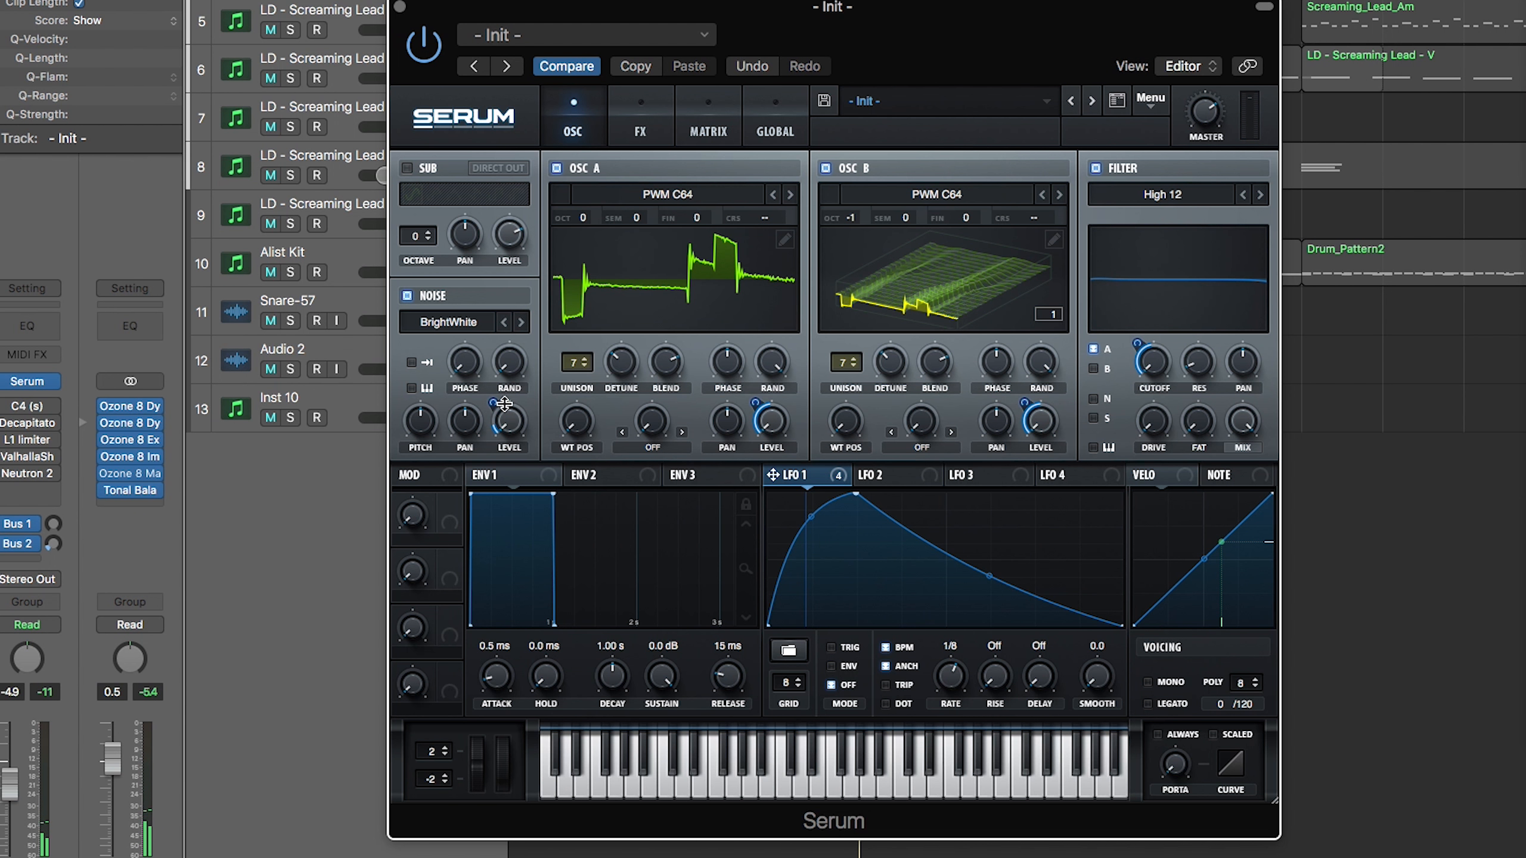
left_click_drag(876, 18, 925, 5)
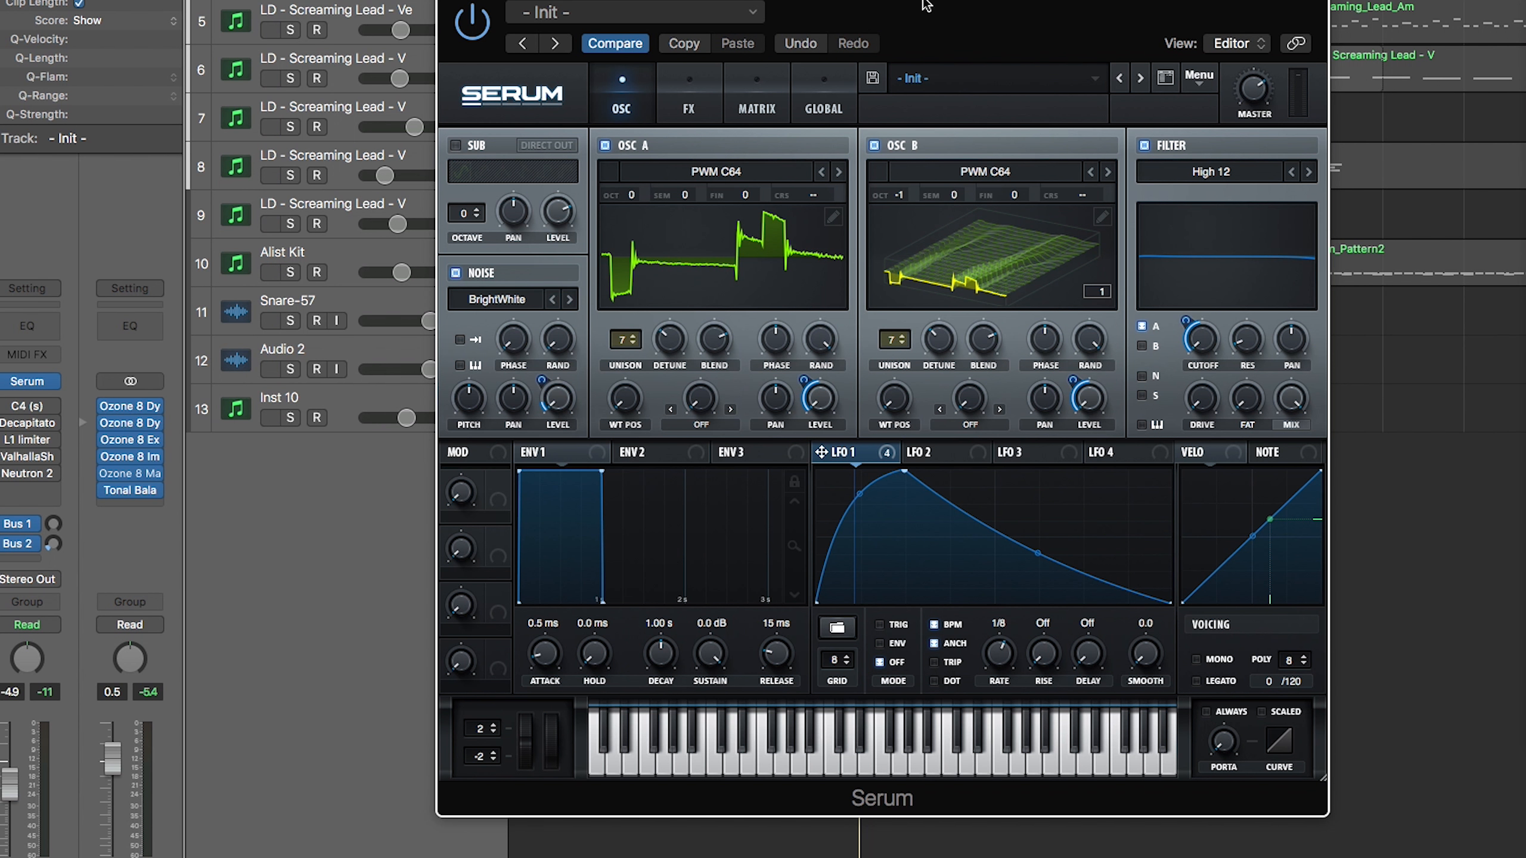
Step: Enable Compressor and Hyper/Dimension in Serum's FX rack, placing Compressor after Hyper
left_click_drag(927, 5, 905, 6)
left_click(659, 88)
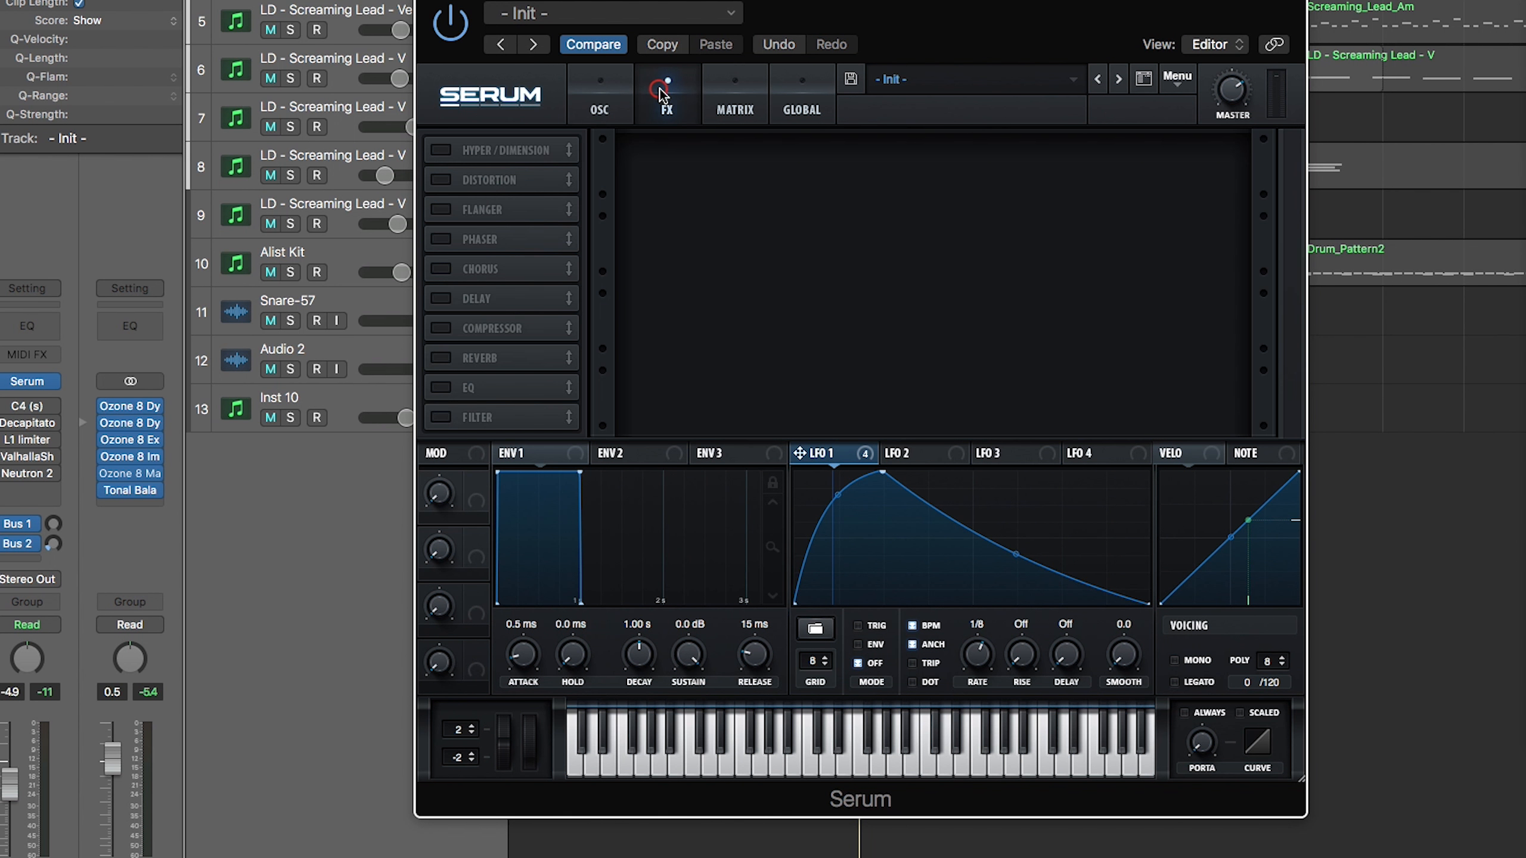
left_click(446, 327)
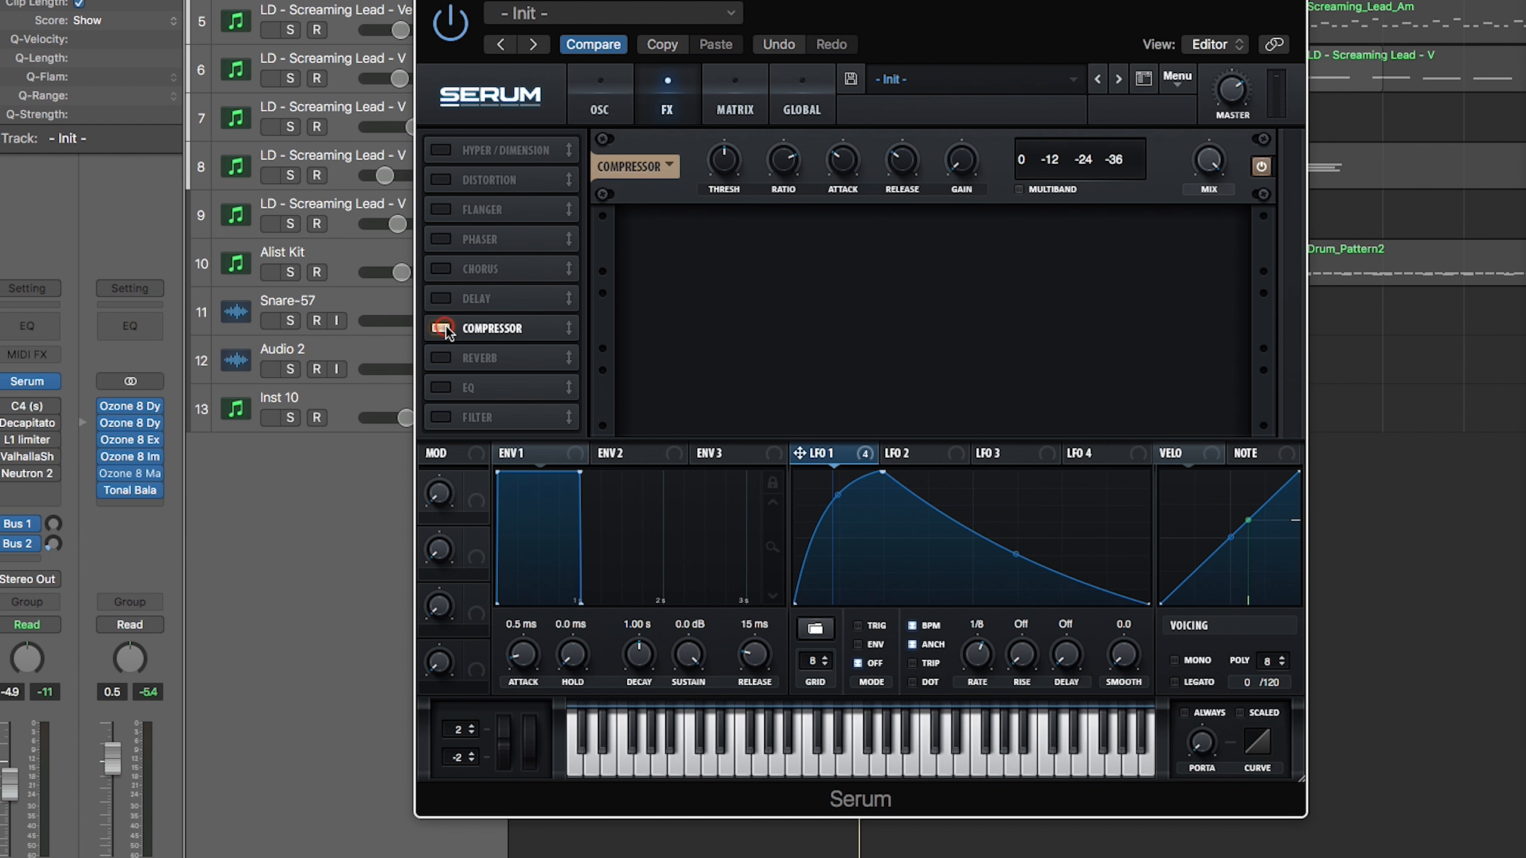
left_click(445, 151)
left_click_drag(505, 327, 501, 176)
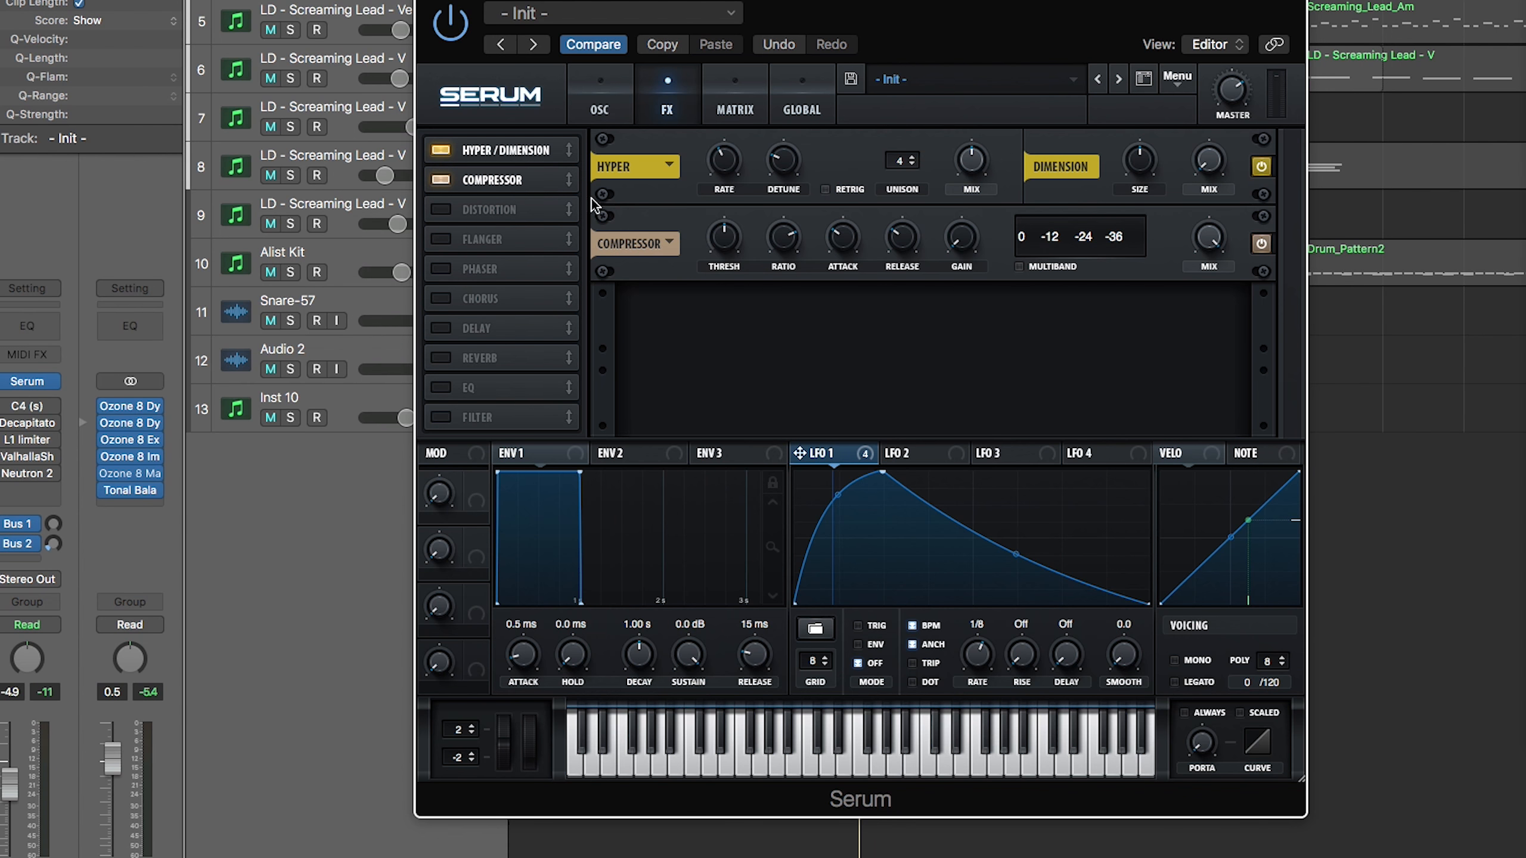
Step: Set Hyper mix to 31%, Dimension mix to 42%, and raise Hyper detune
mouse_move(983, 169)
left_mouse_down()
mouse_move(965, 184)
mouse_move(962, 234)
mouse_move(965, 182)
left_mouse_up()
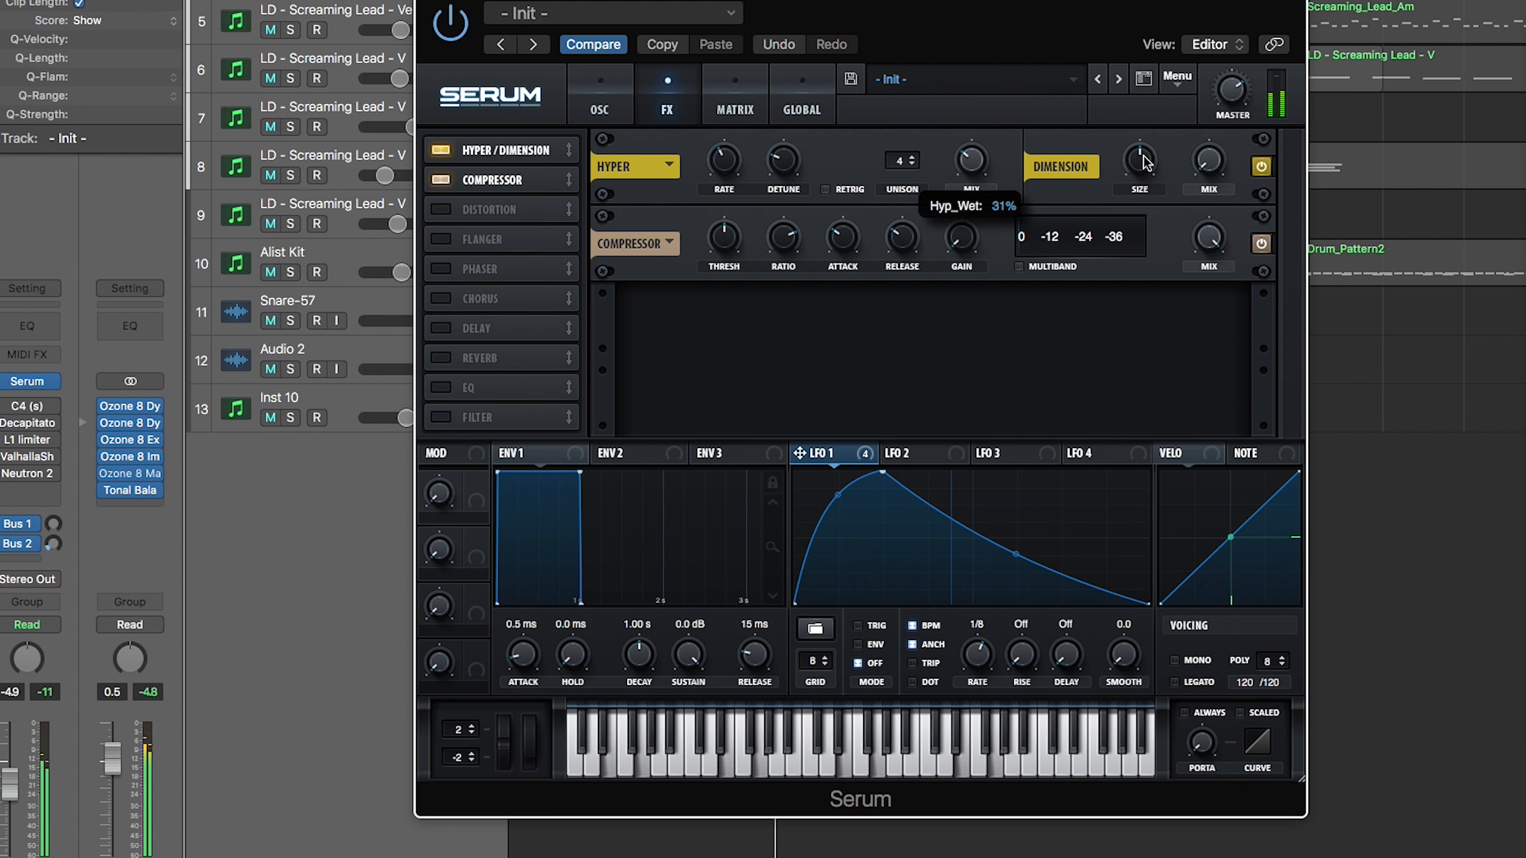
mouse_move(1206, 154)
left_mouse_down()
mouse_move(1204, 65)
mouse_move(1200, 136)
left_mouse_up()
left_click_drag(782, 174, 806, 189)
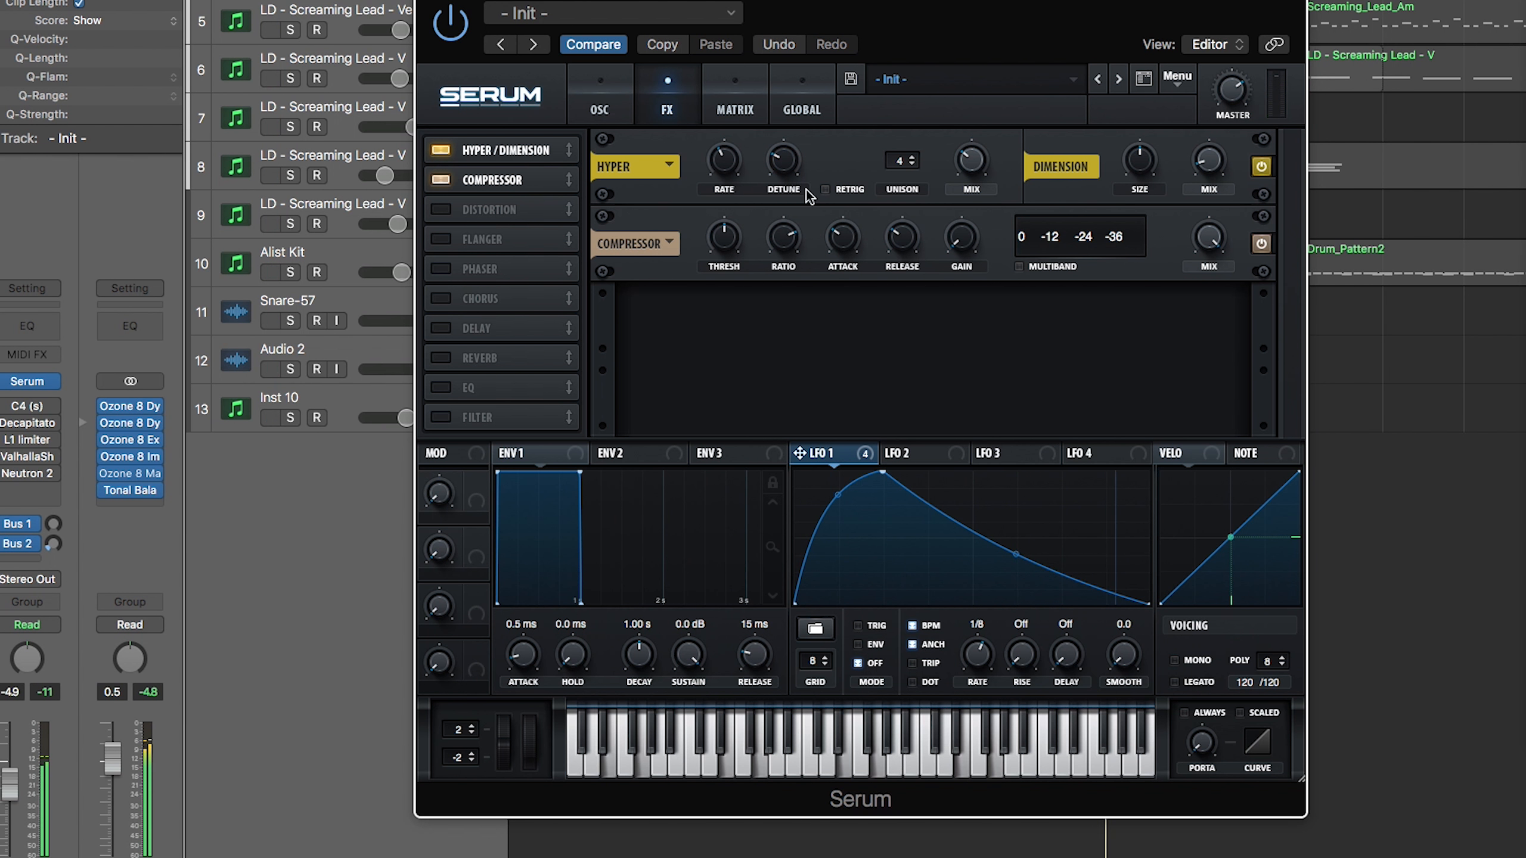
left_click(602, 93)
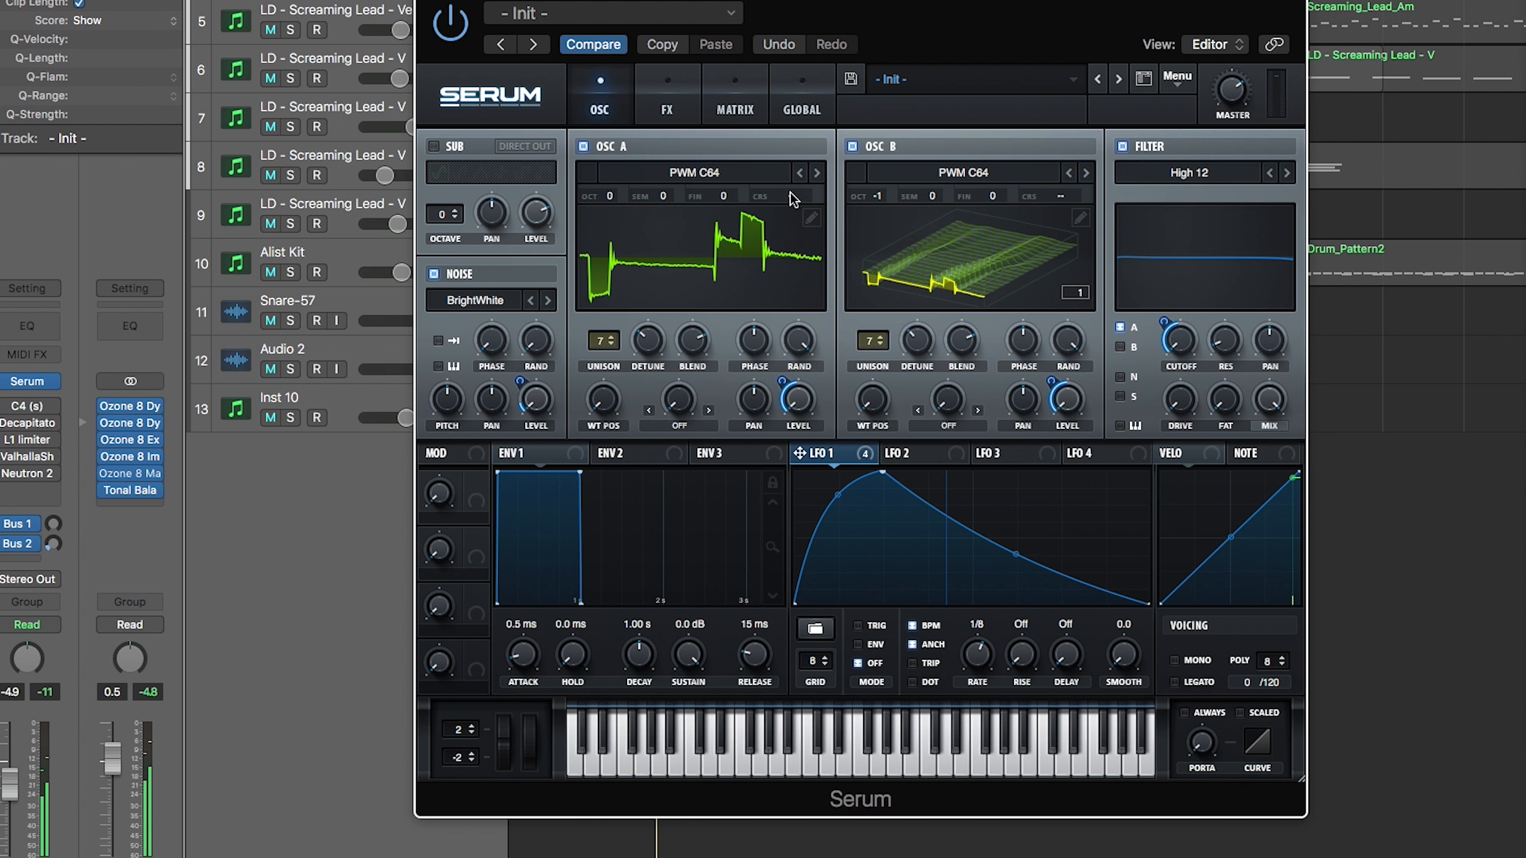
Step: Set Serum's multiband compressor to threshold -9.2 dB, gain 3.6 dB, attack about 70 ms and ratio 2:1
left_click(664, 91)
left_click(1020, 266)
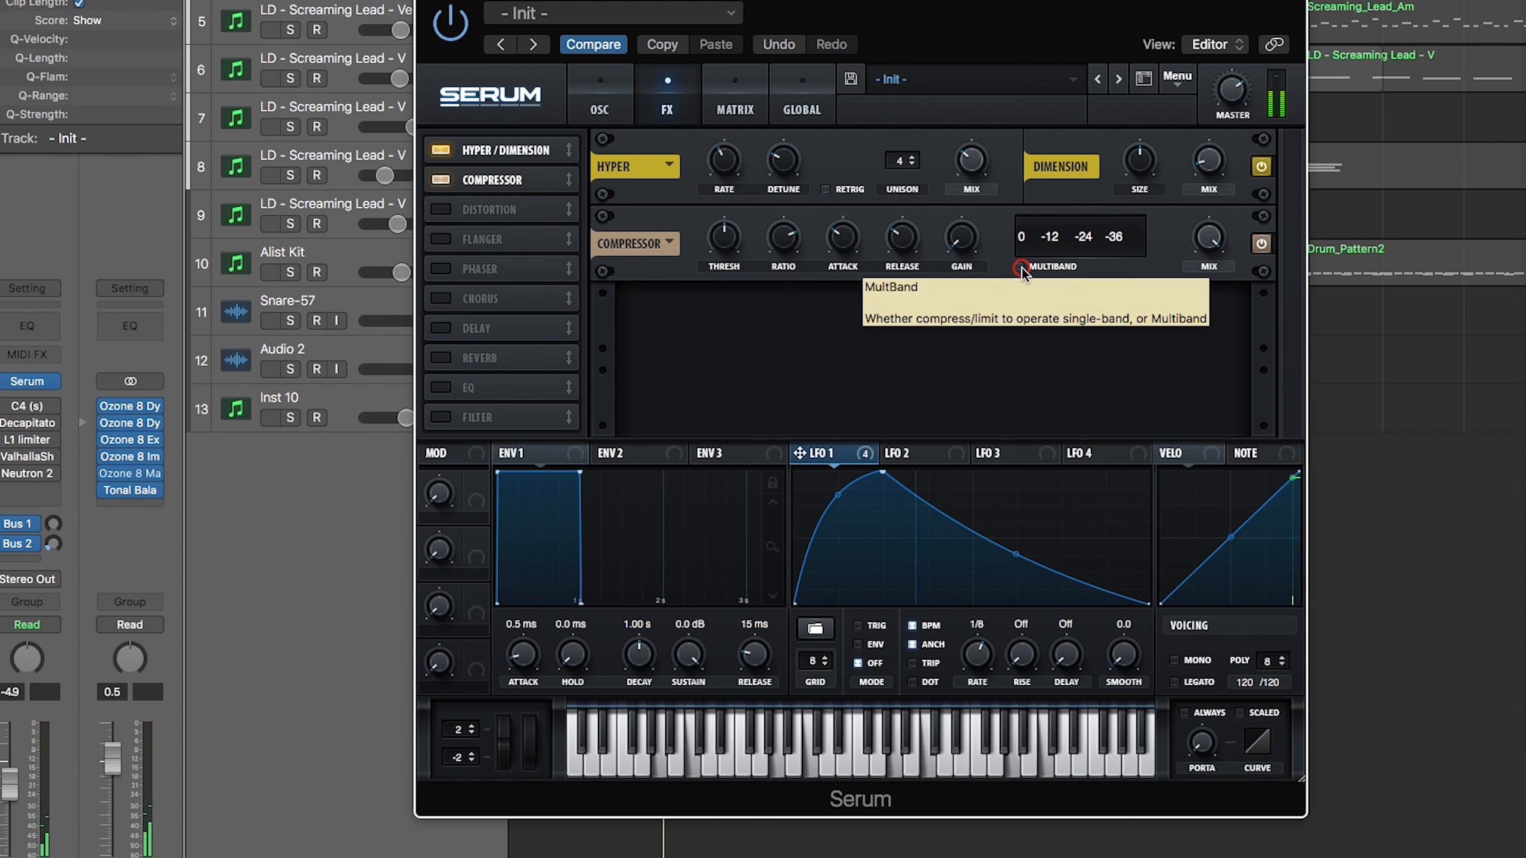
mouse_move(723, 238)
left_mouse_down()
mouse_move(729, 301)
mouse_move(738, 262)
left_mouse_up()
left_click_drag(962, 239, 963, 194)
left_click_drag(843, 252, 902, 222)
mouse_move(783, 235)
left_mouse_down()
mouse_move(785, 291)
mouse_move(782, 235)
left_mouse_up()
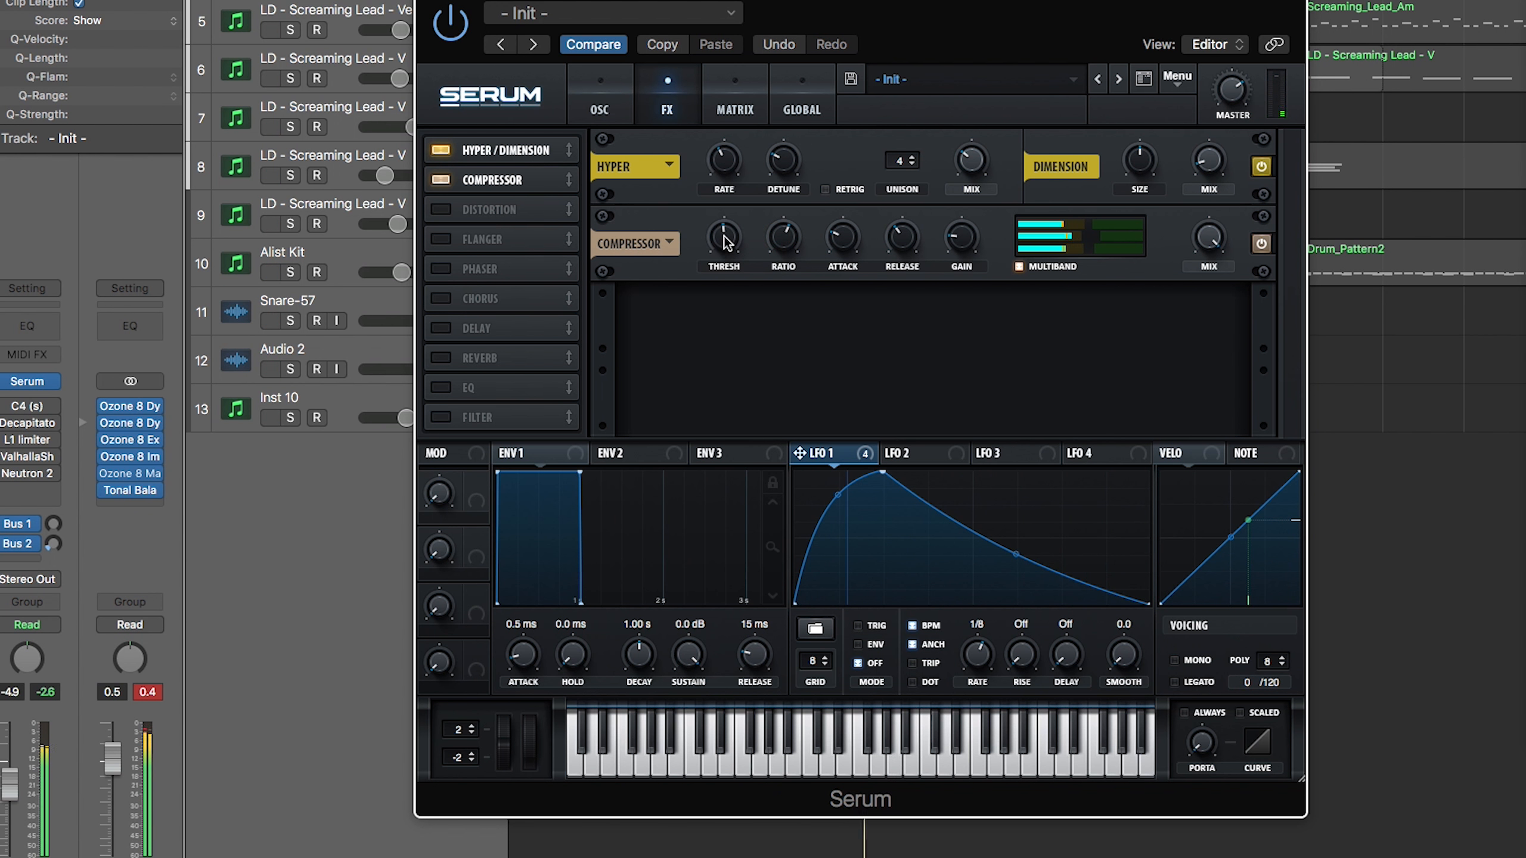
Step: Toggle multiband off and on, then set ratio 3:1, release 337.1 ms and a shorter attack
left_click(1019, 267)
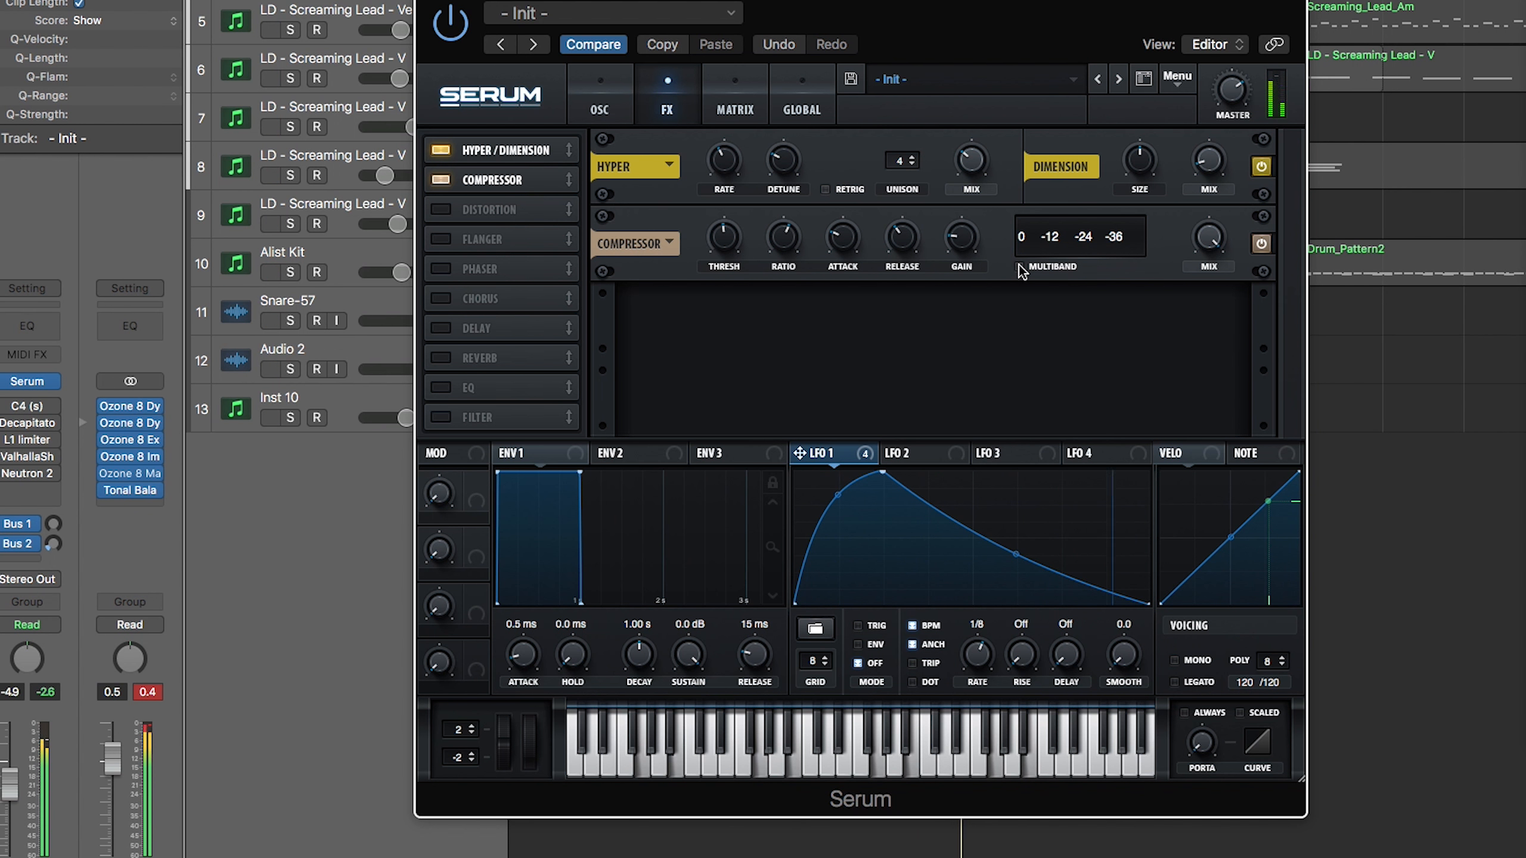
left_click(1020, 267)
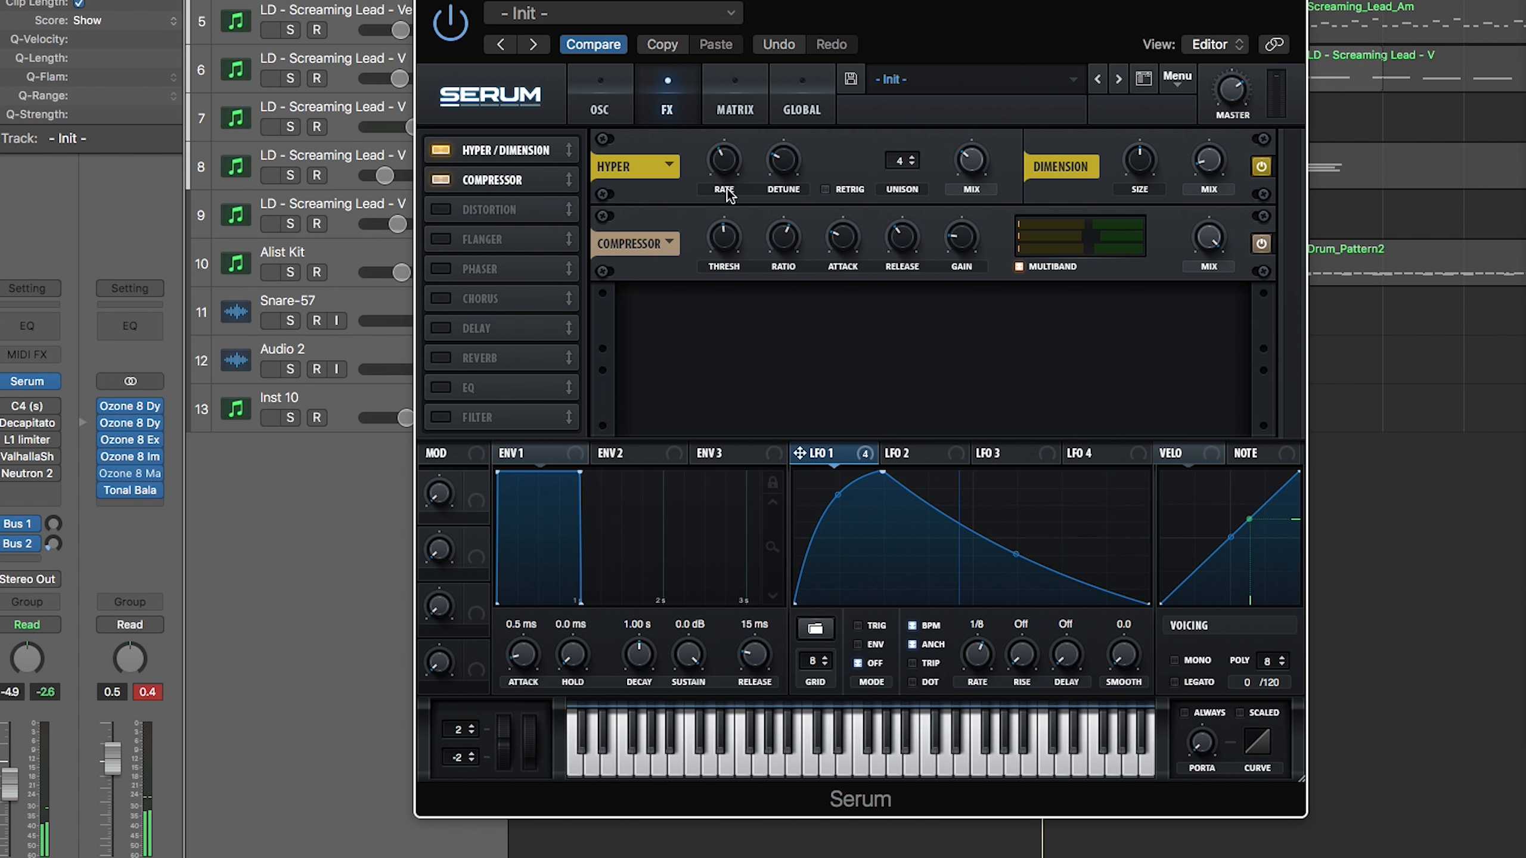
left_click(1023, 267)
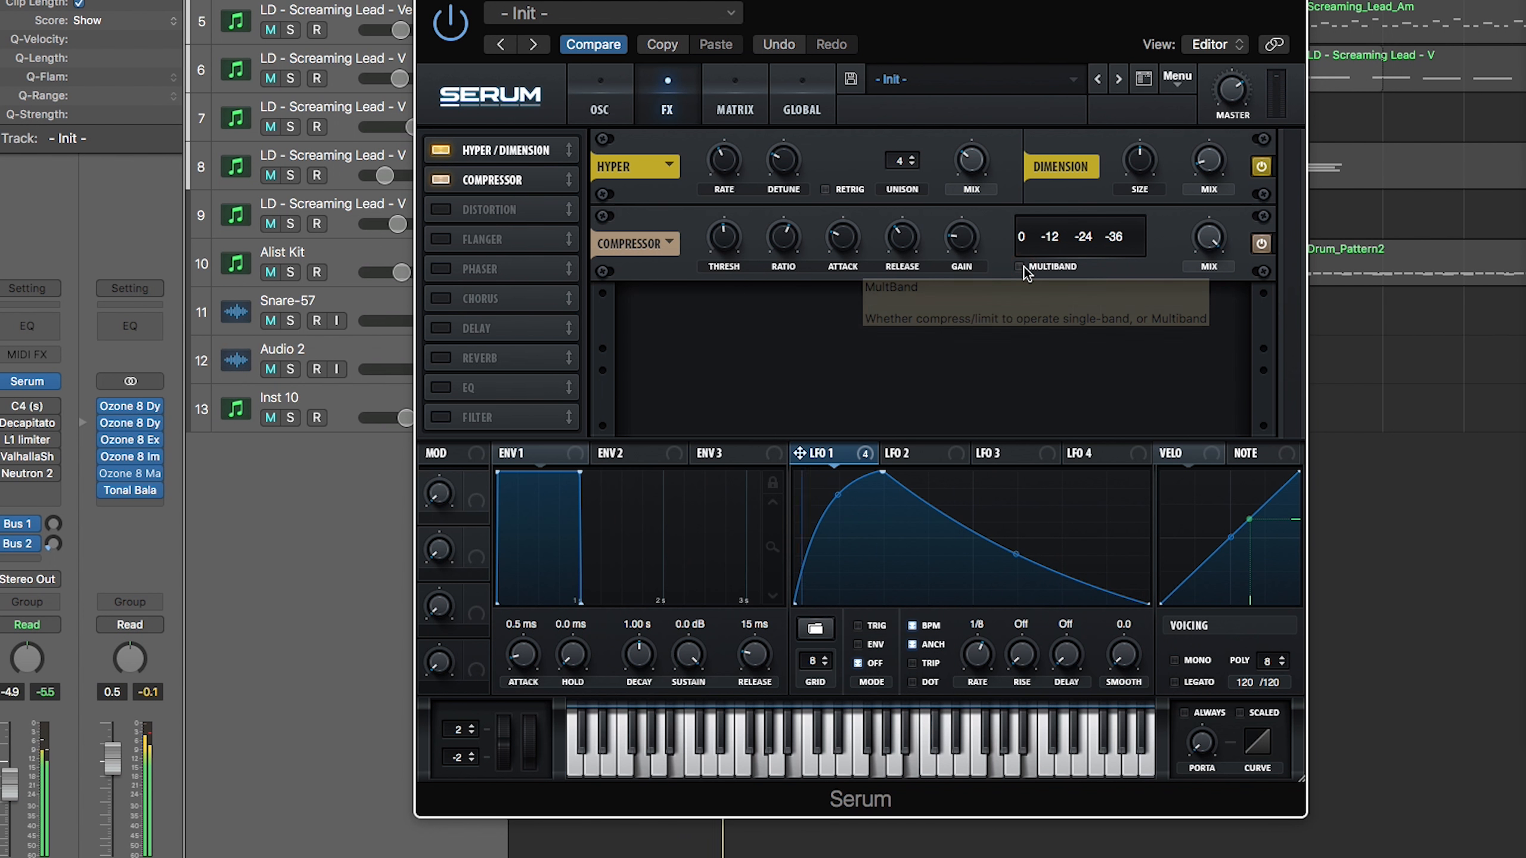
left_click(1023, 267)
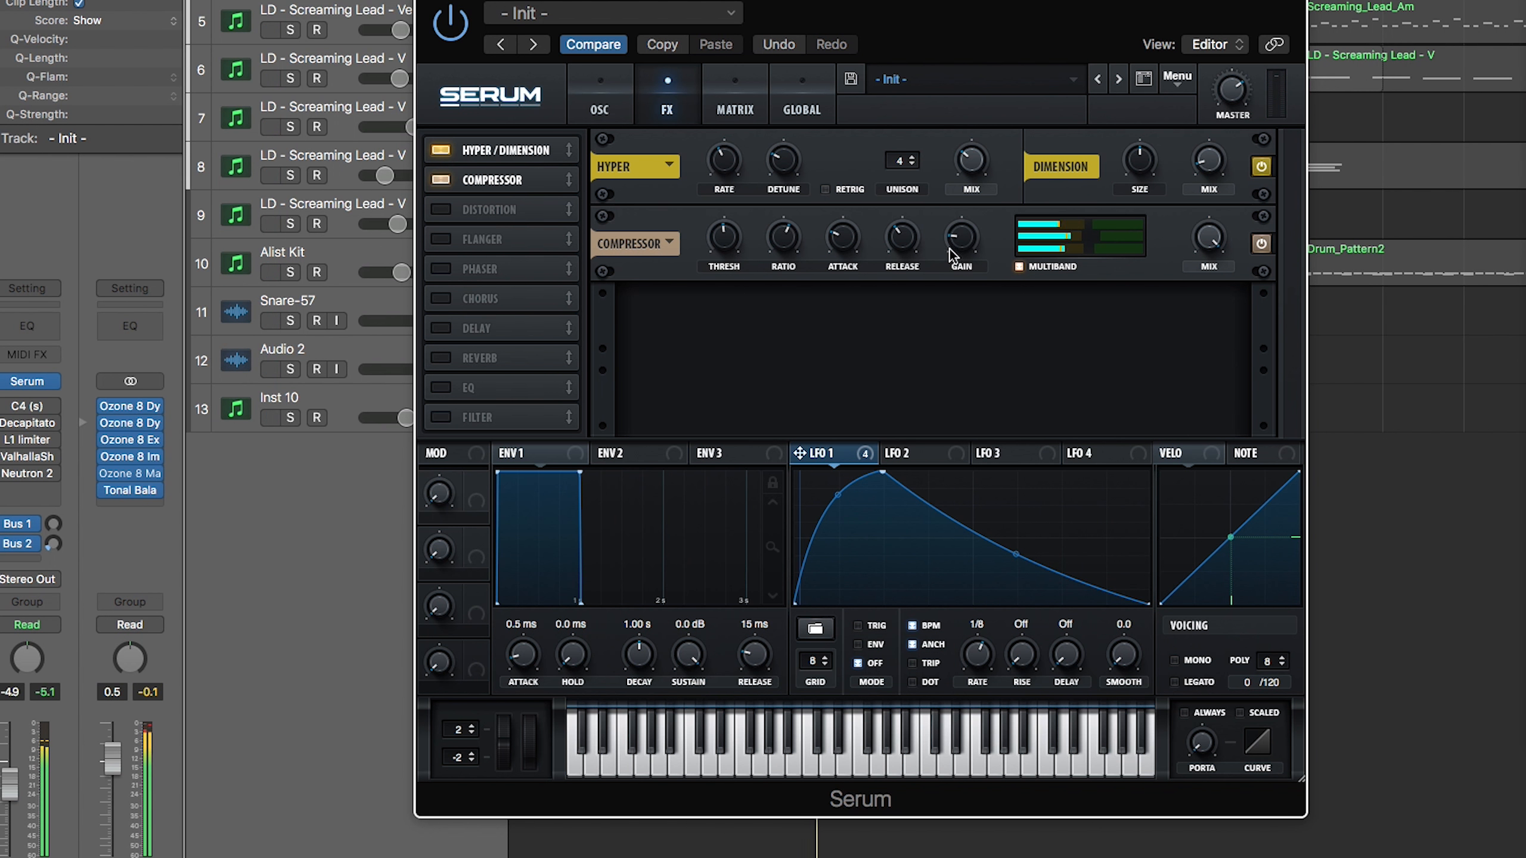
mouse_move(781, 233)
left_mouse_down()
mouse_move(780, 270)
mouse_move(780, 206)
left_mouse_up()
left_click_drag(902, 237, 846, 186)
left_click_drag(847, 237, 841, 257)
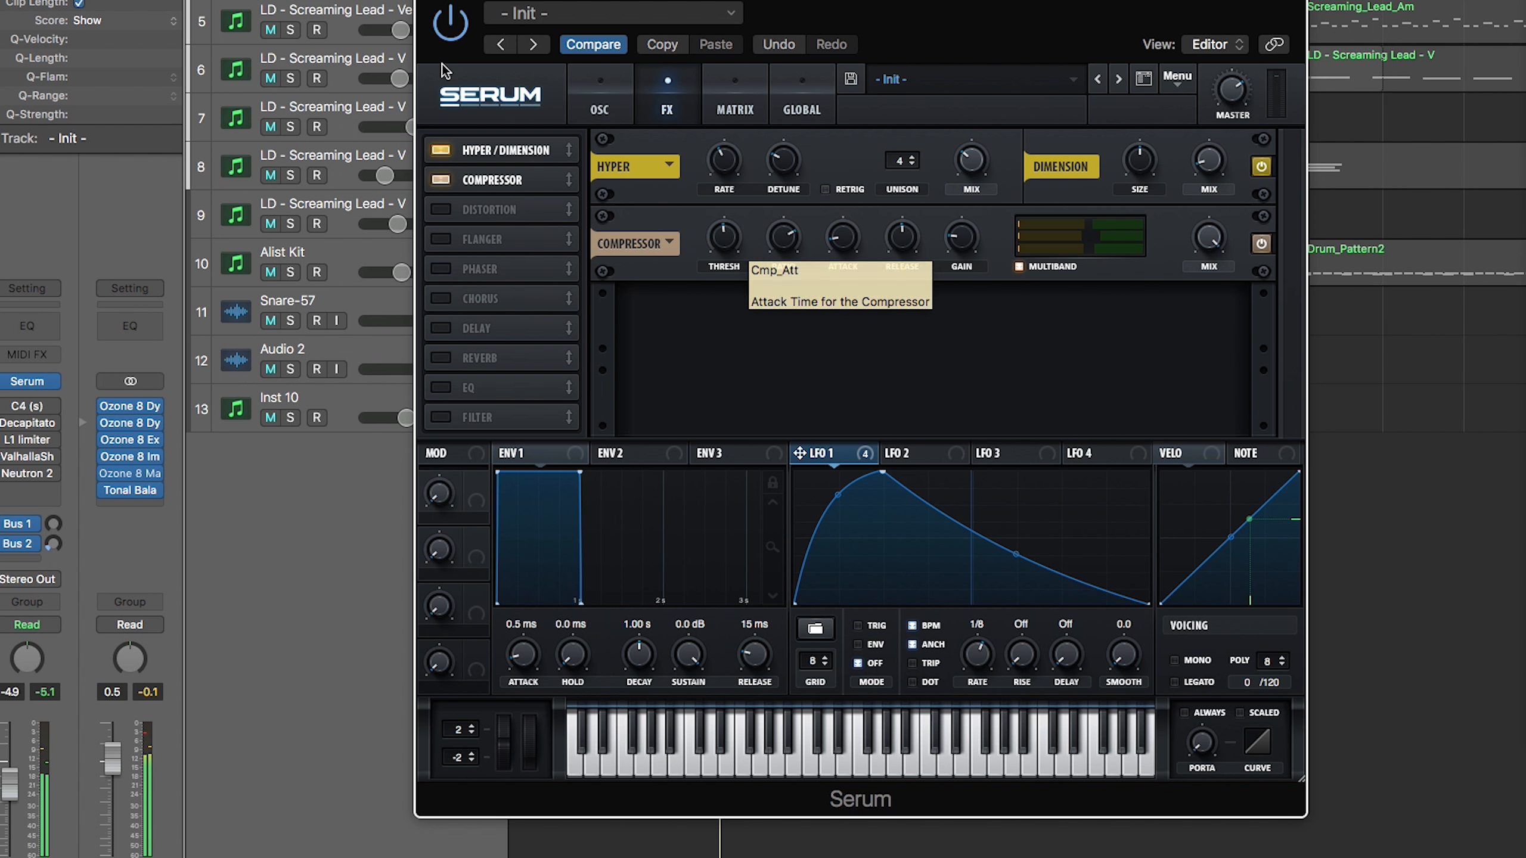
Step: Show Serum's oscillator page and reposition the Serum window
left_click(600, 90)
left_click_drag(819, 19, 787, 3)
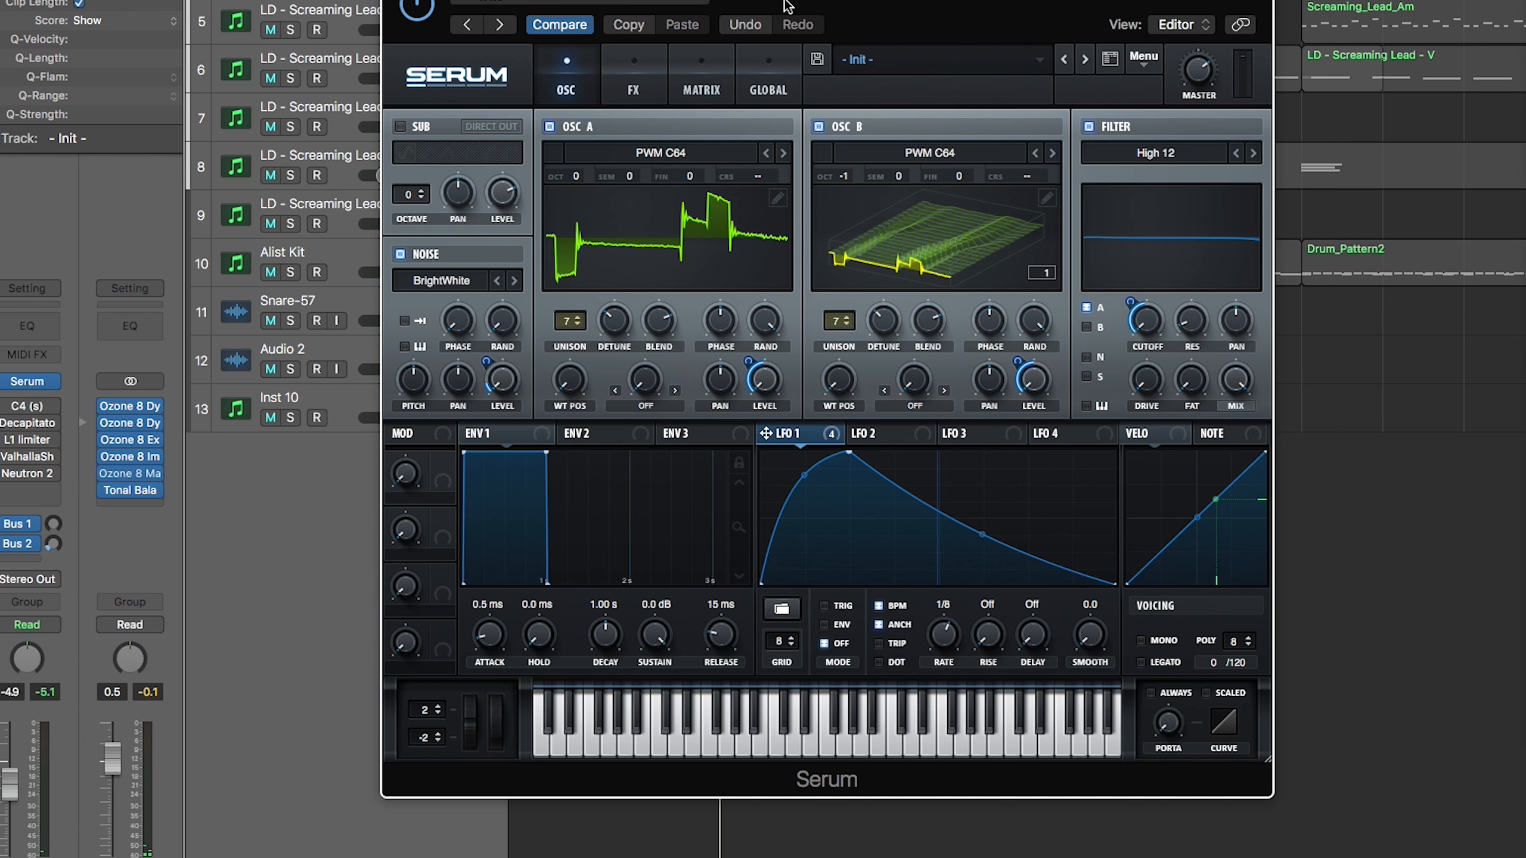
left_click_drag(694, 0, 843, 31)
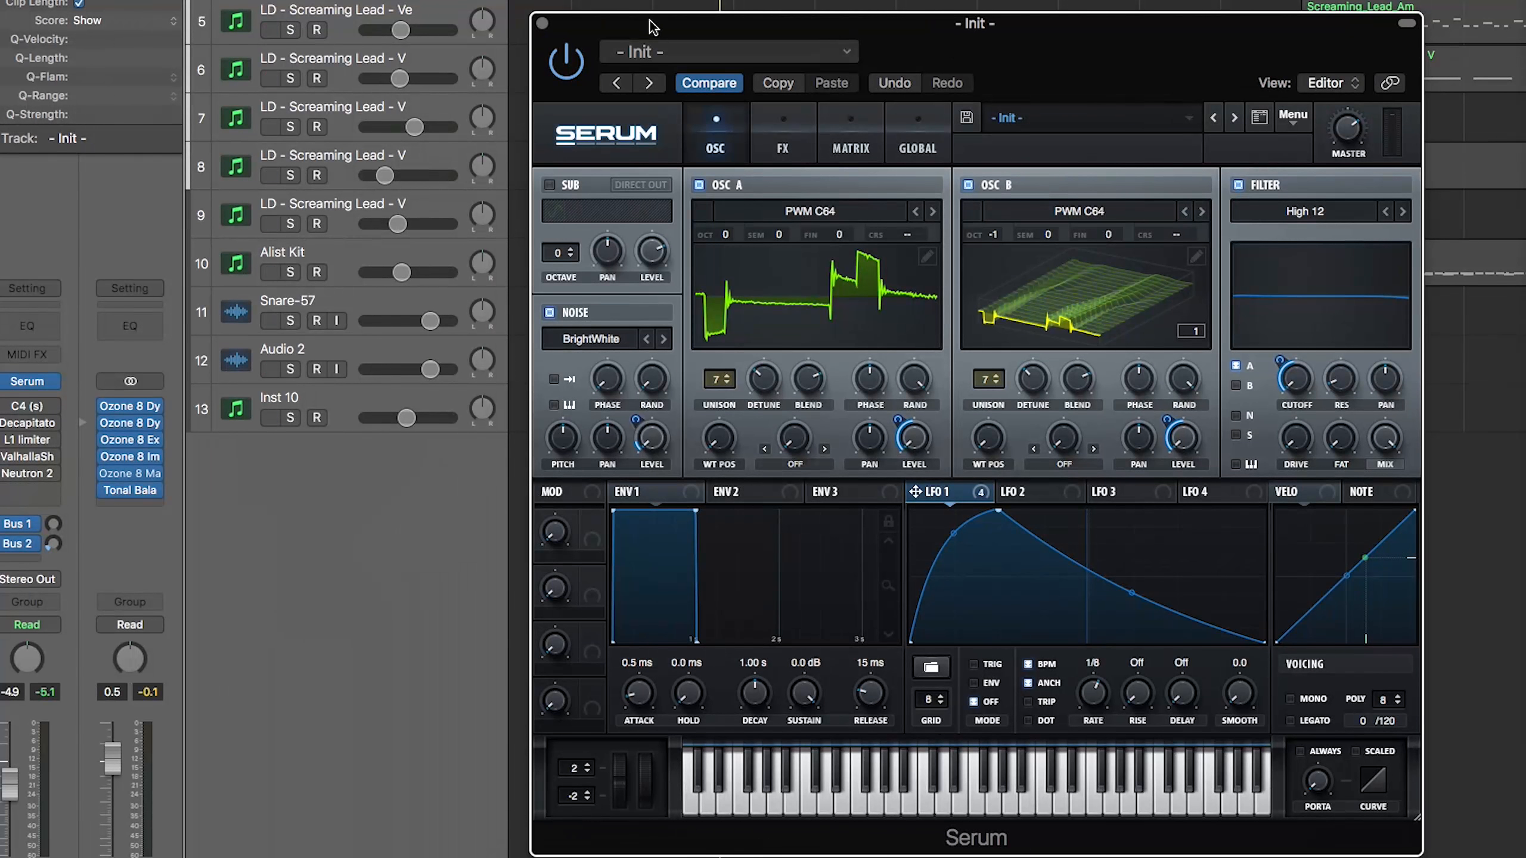
left_click_drag(652, 26, 634, 0)
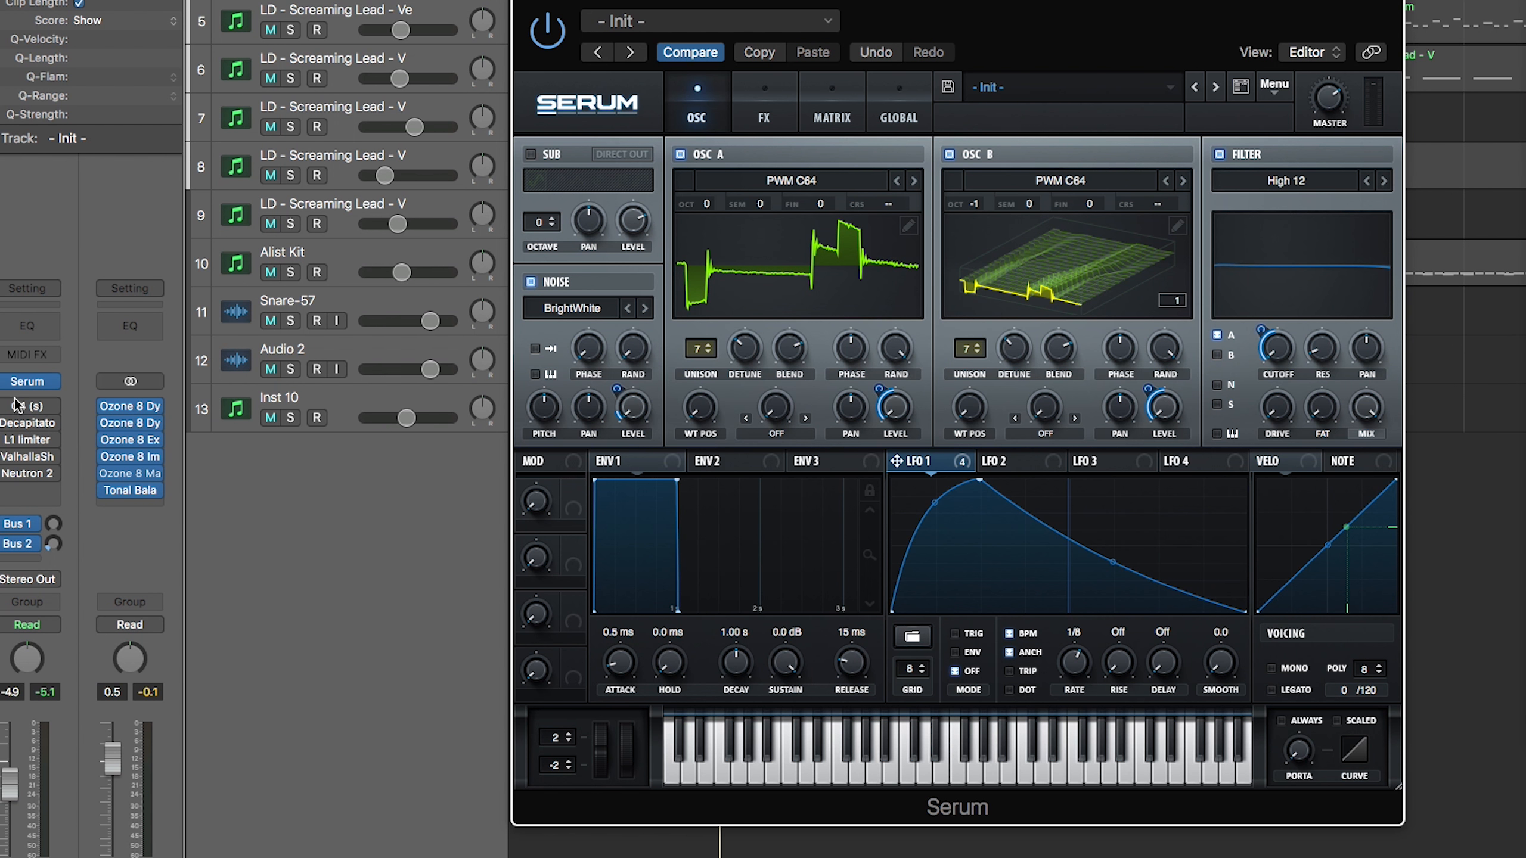
left_click_drag(612, 6, 690, 0)
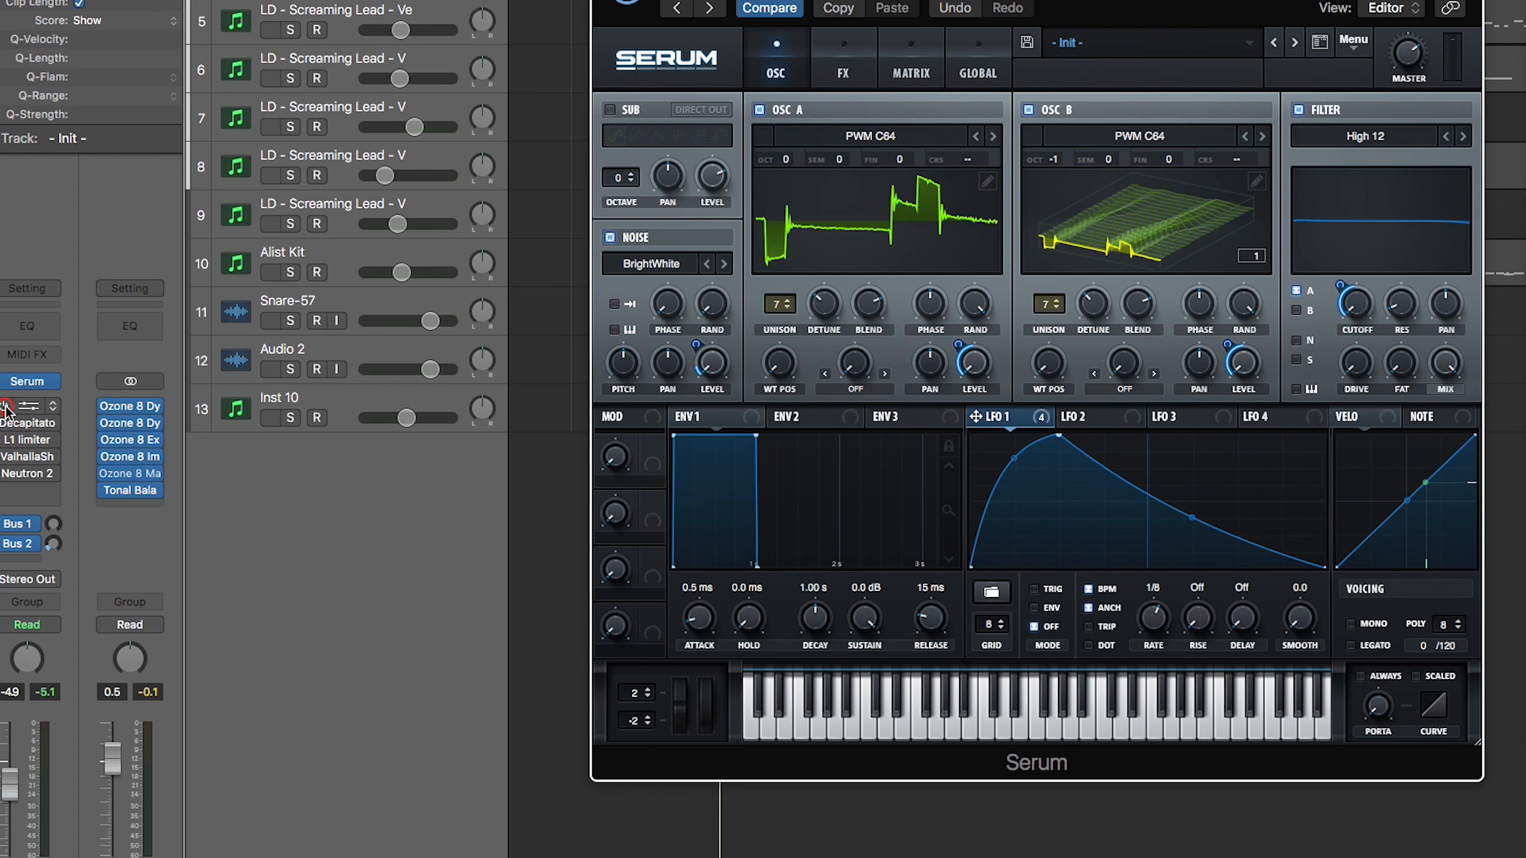
Step: Open the C4 Multiband insert, audition the part through it, then close it
left_click(24, 409)
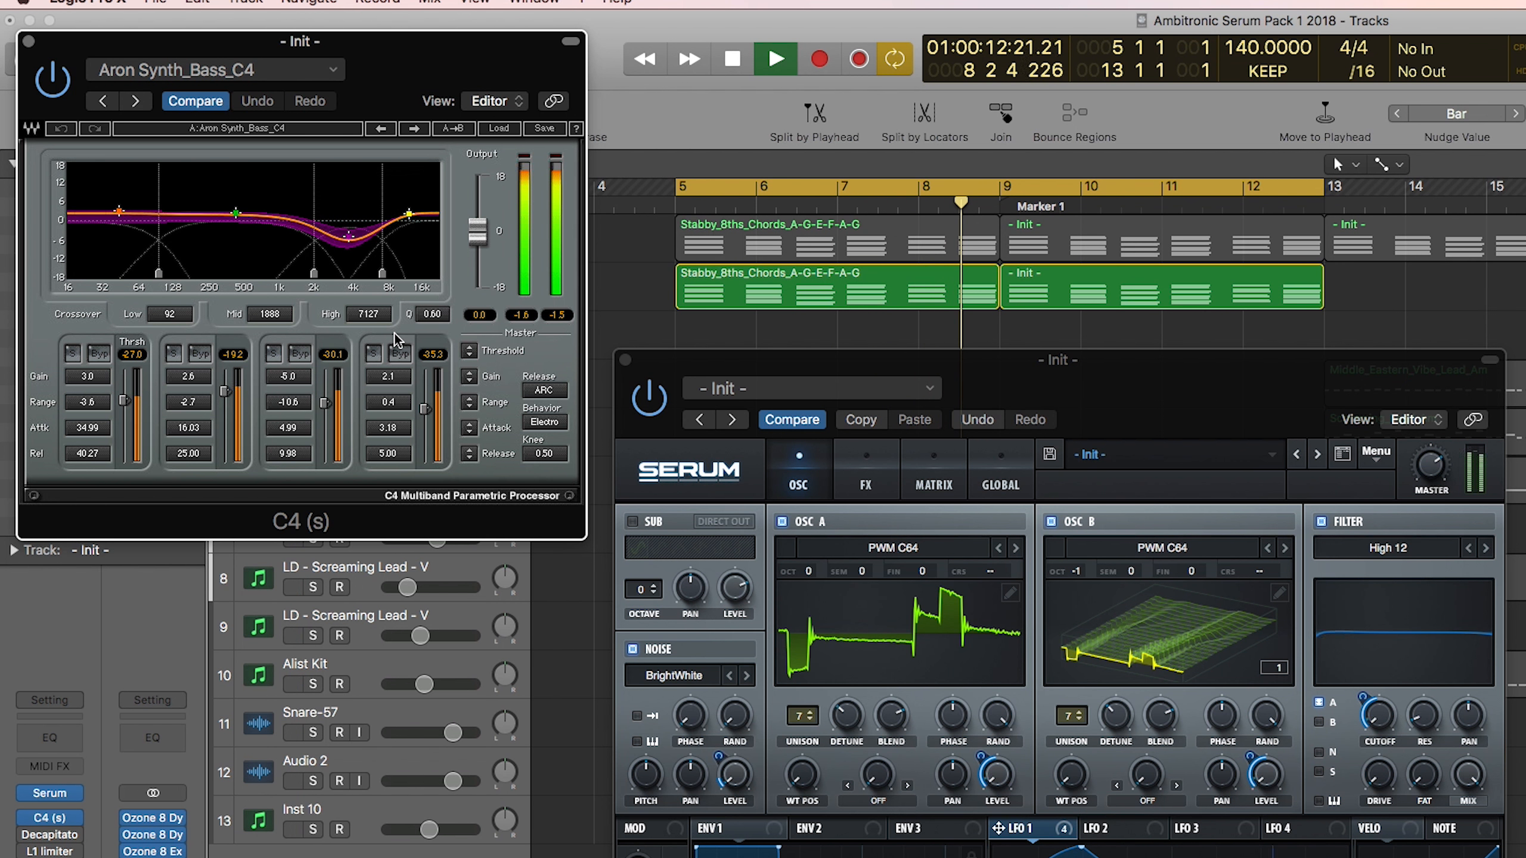
key("space")
key("space")
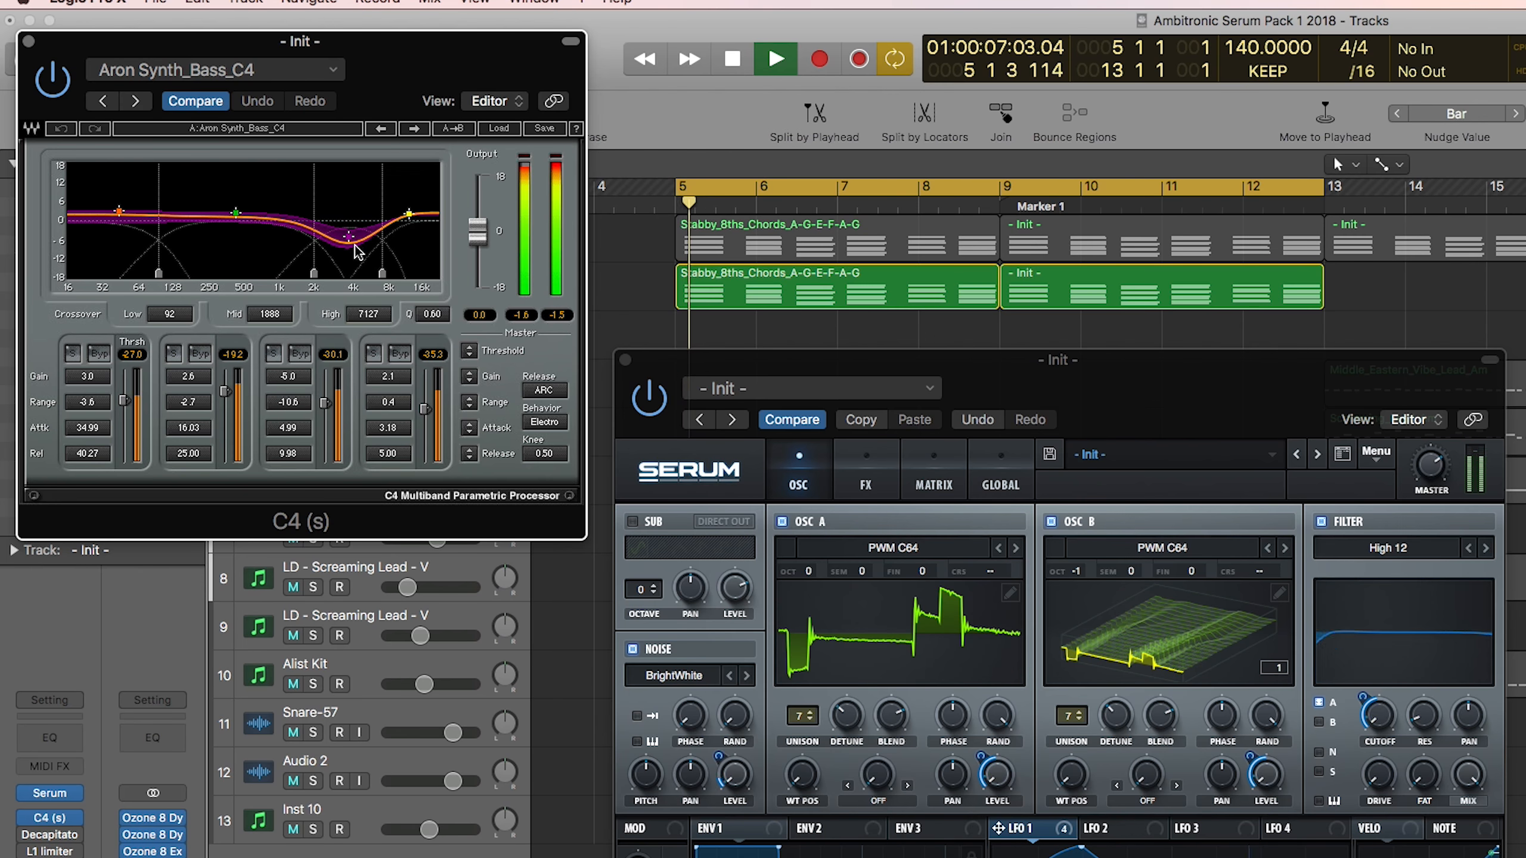
key("space")
key("space")
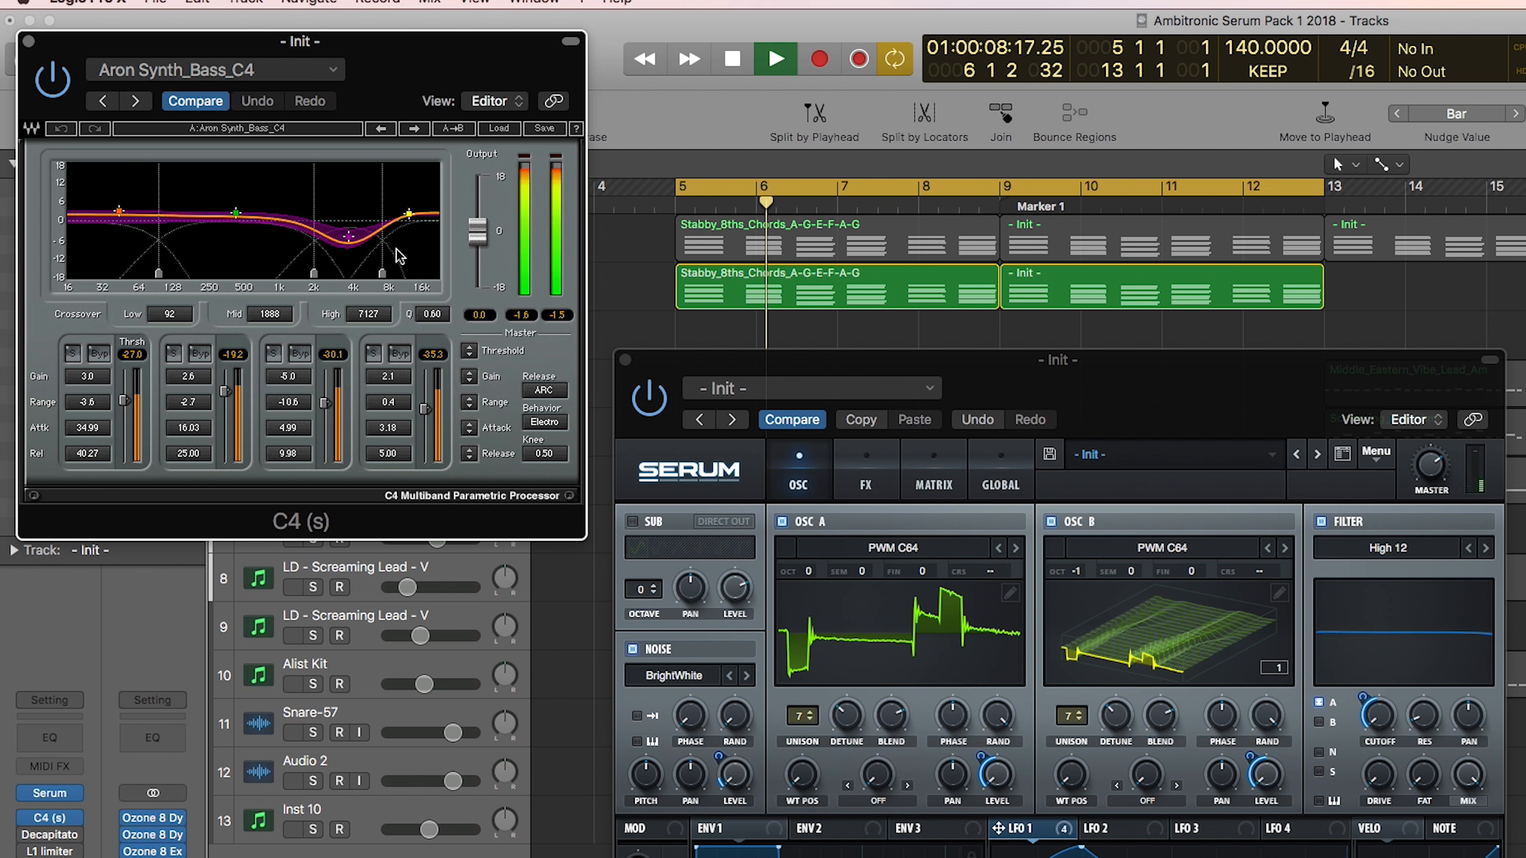
key("space")
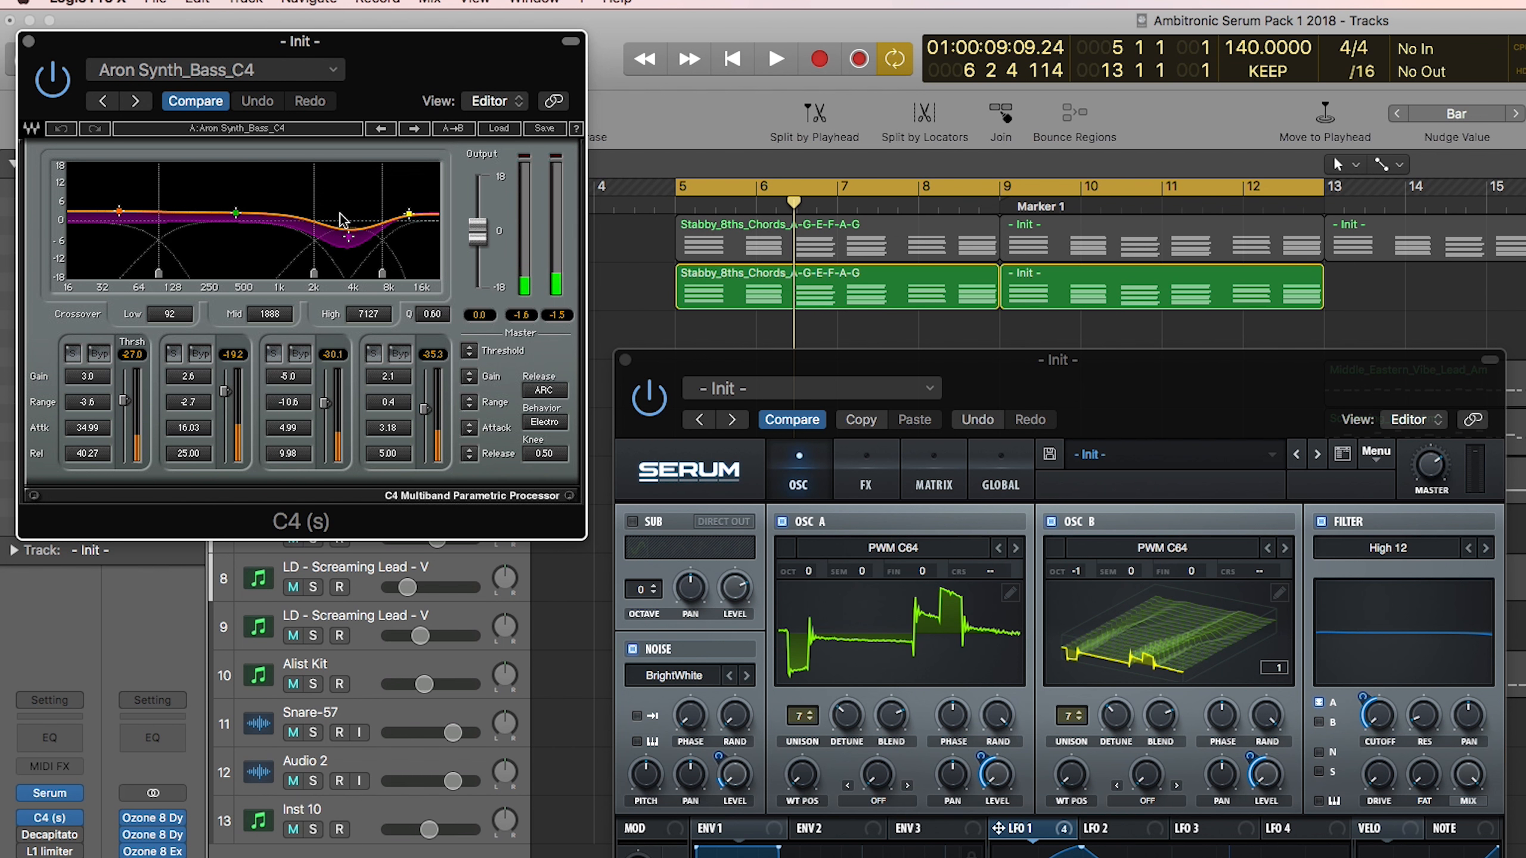
left_click(28, 41)
Step: Open the Decapitator insert and keep its 70s Record preset selected
mouse_move(60, 838)
left_click(61, 839)
left_click_drag(523, 67, 621, 234)
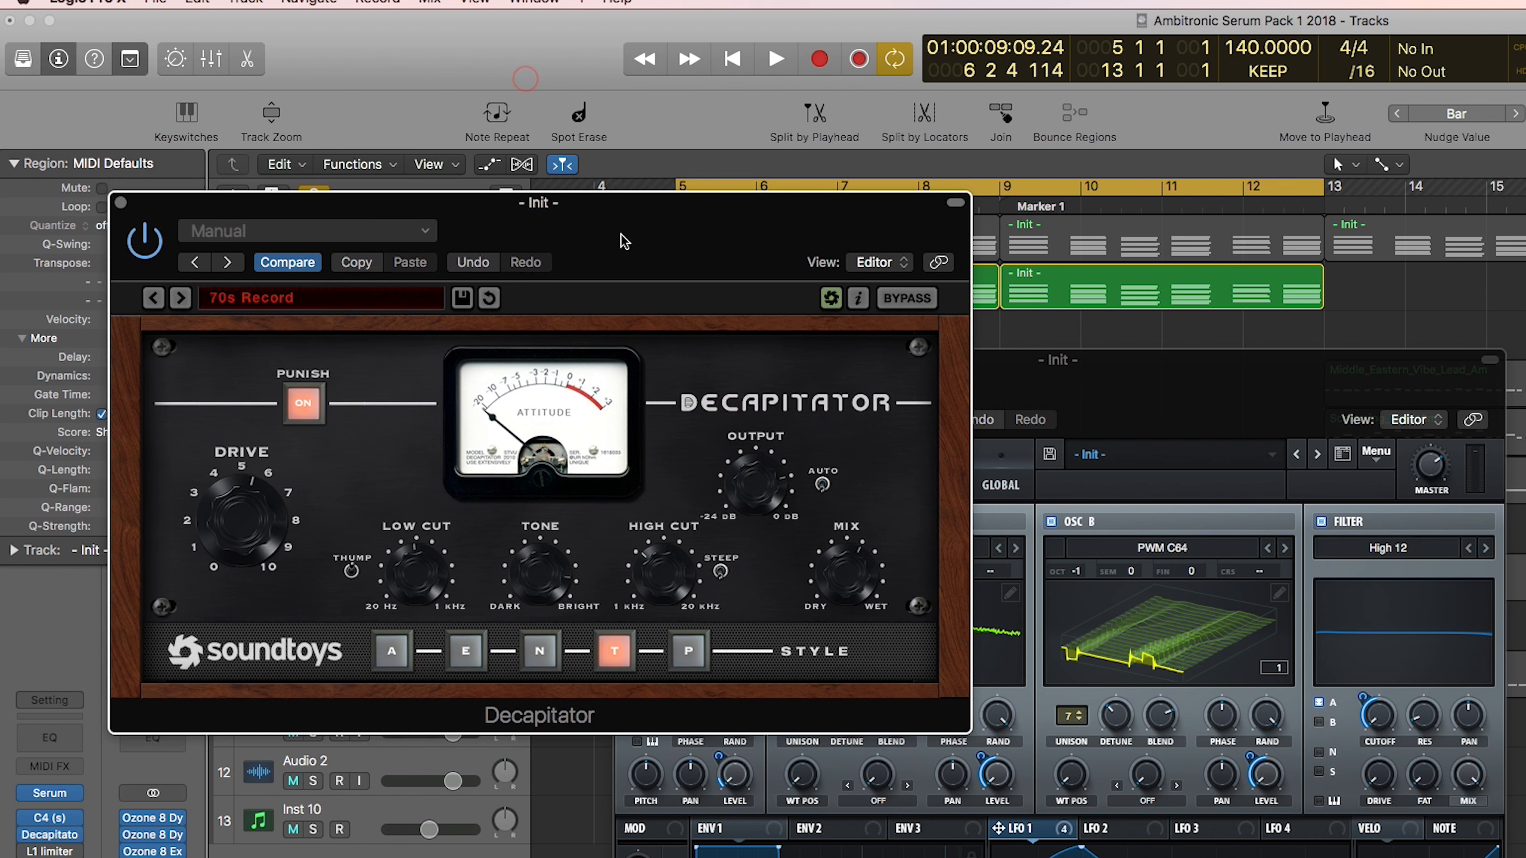
left_click(312, 300)
mouse_move(320, 333)
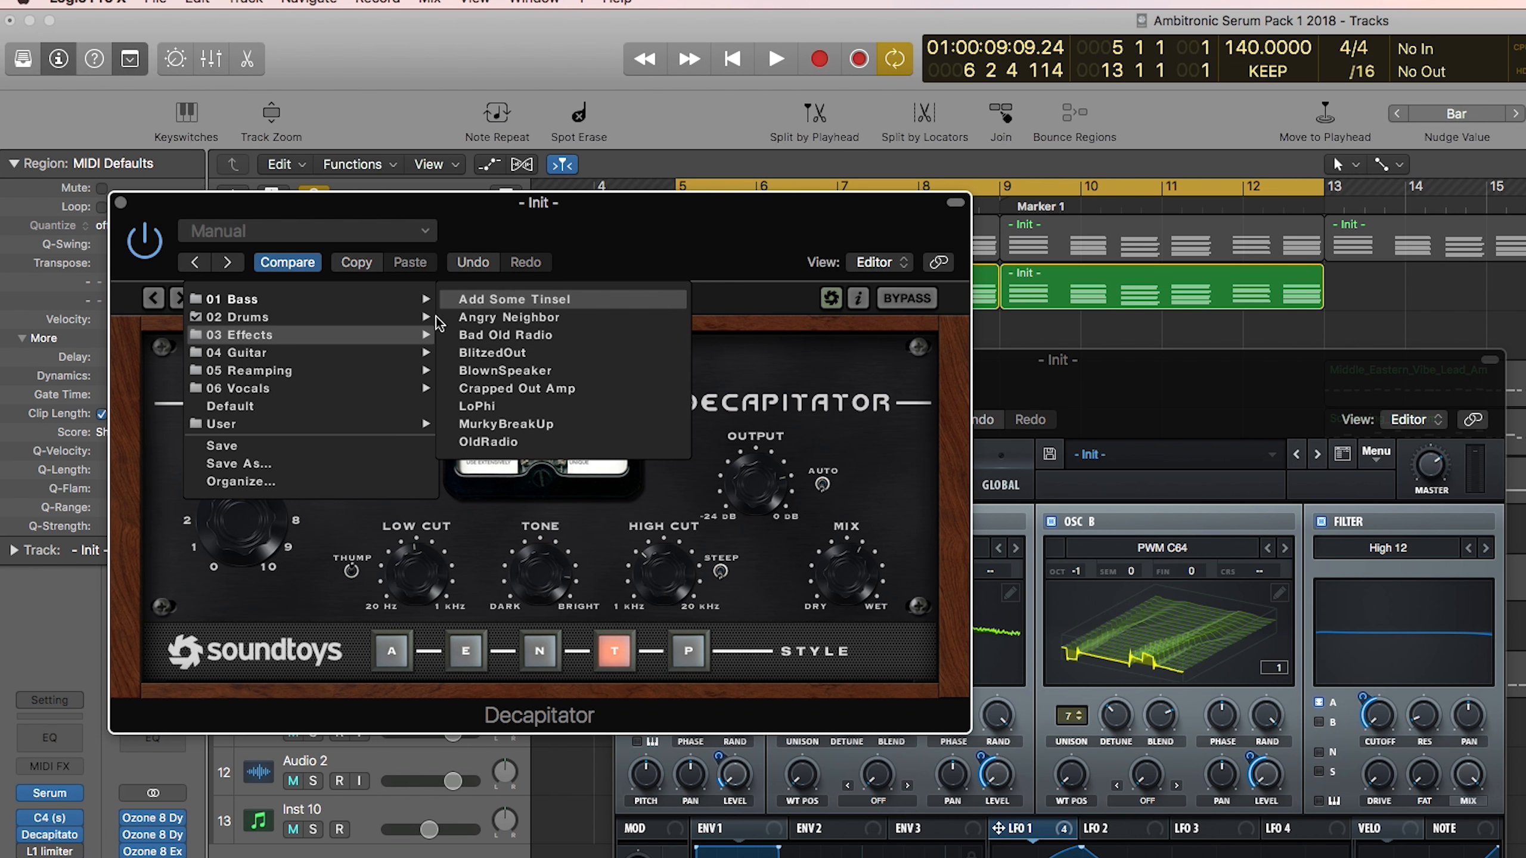
left_click_drag(511, 235, 630, 272)
left_click(248, 330)
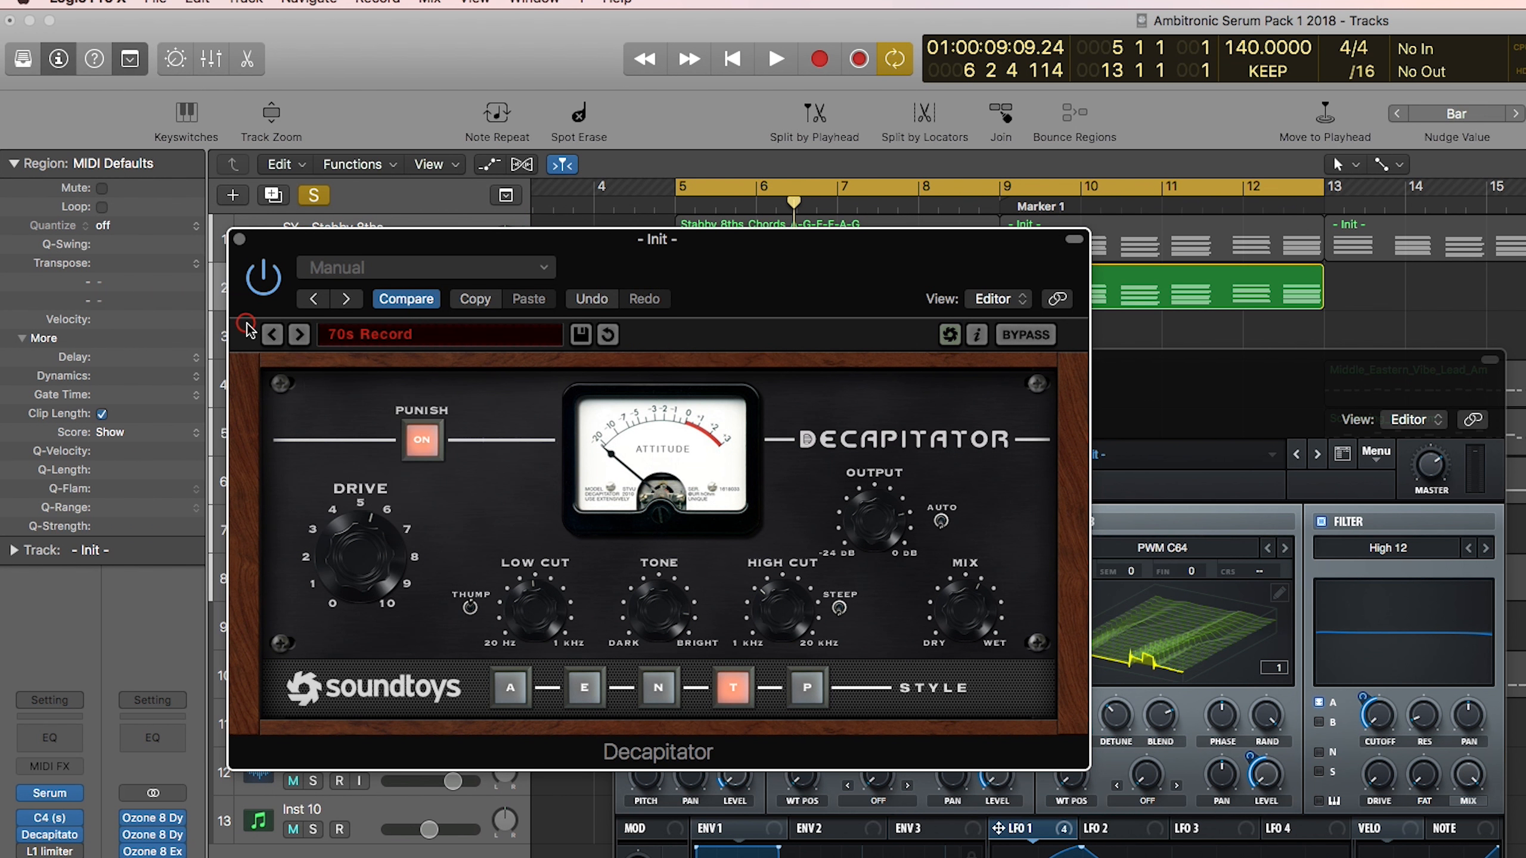
Step: Compare the Decapitator bypassed and active during playback, then bring up the L1 limiter
key("space")
left_click(264, 280)
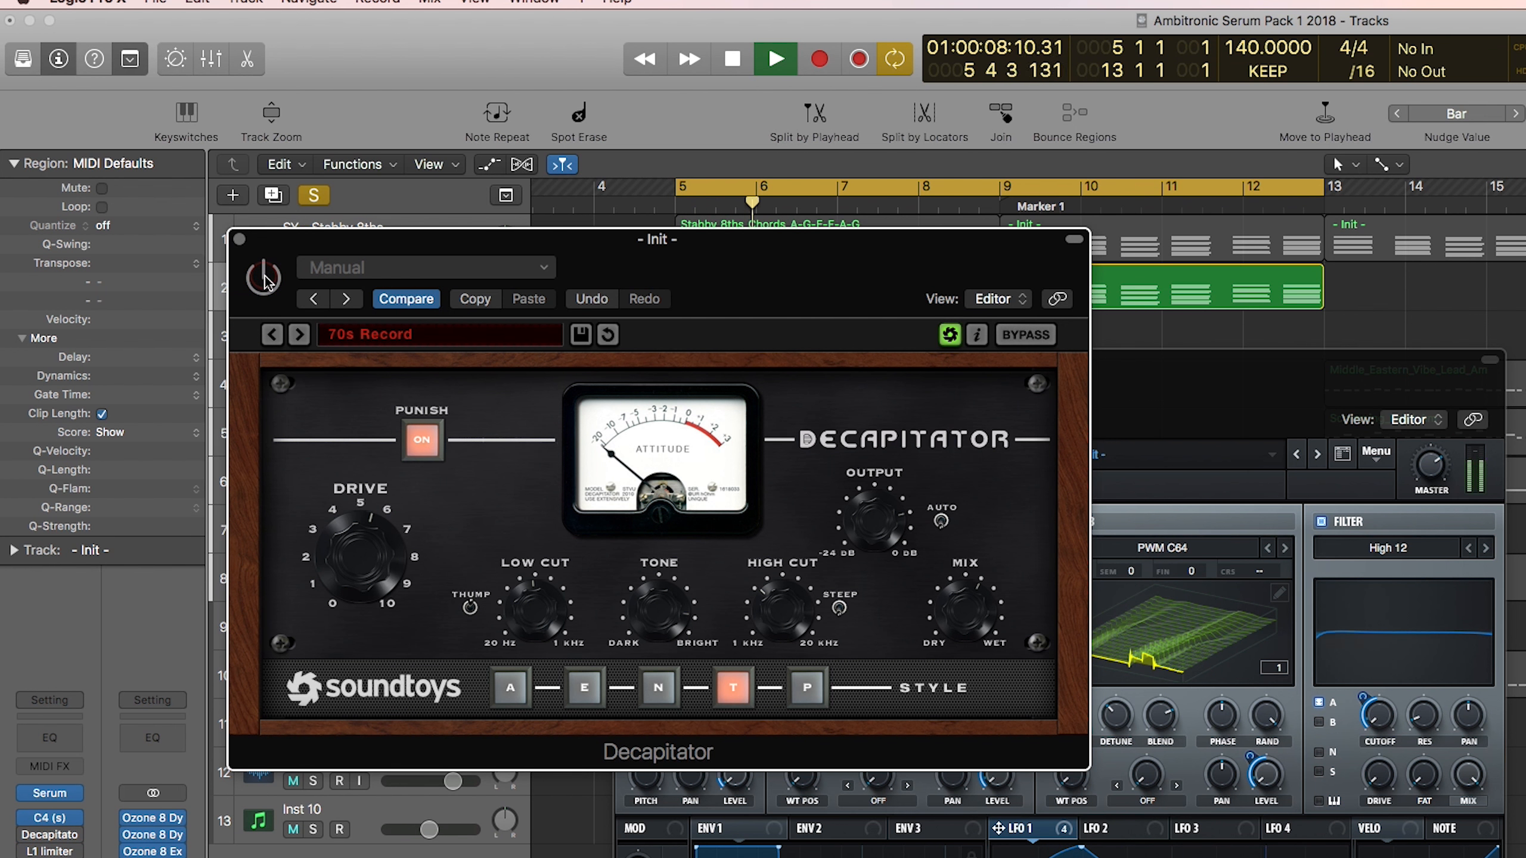
left_click(264, 280)
key("super+w")
key("space")
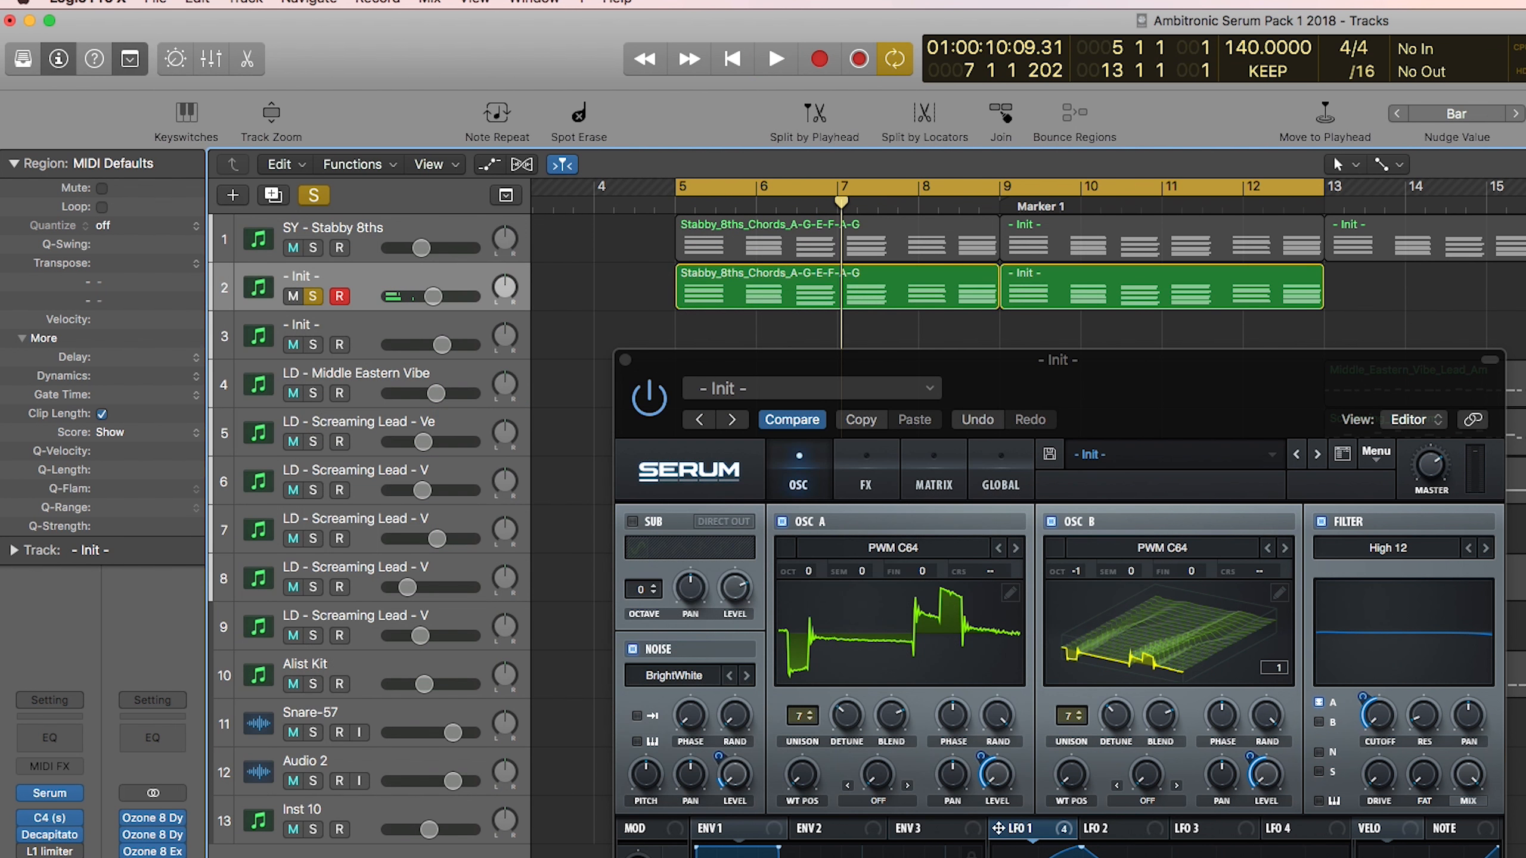
mouse_move(27, 851)
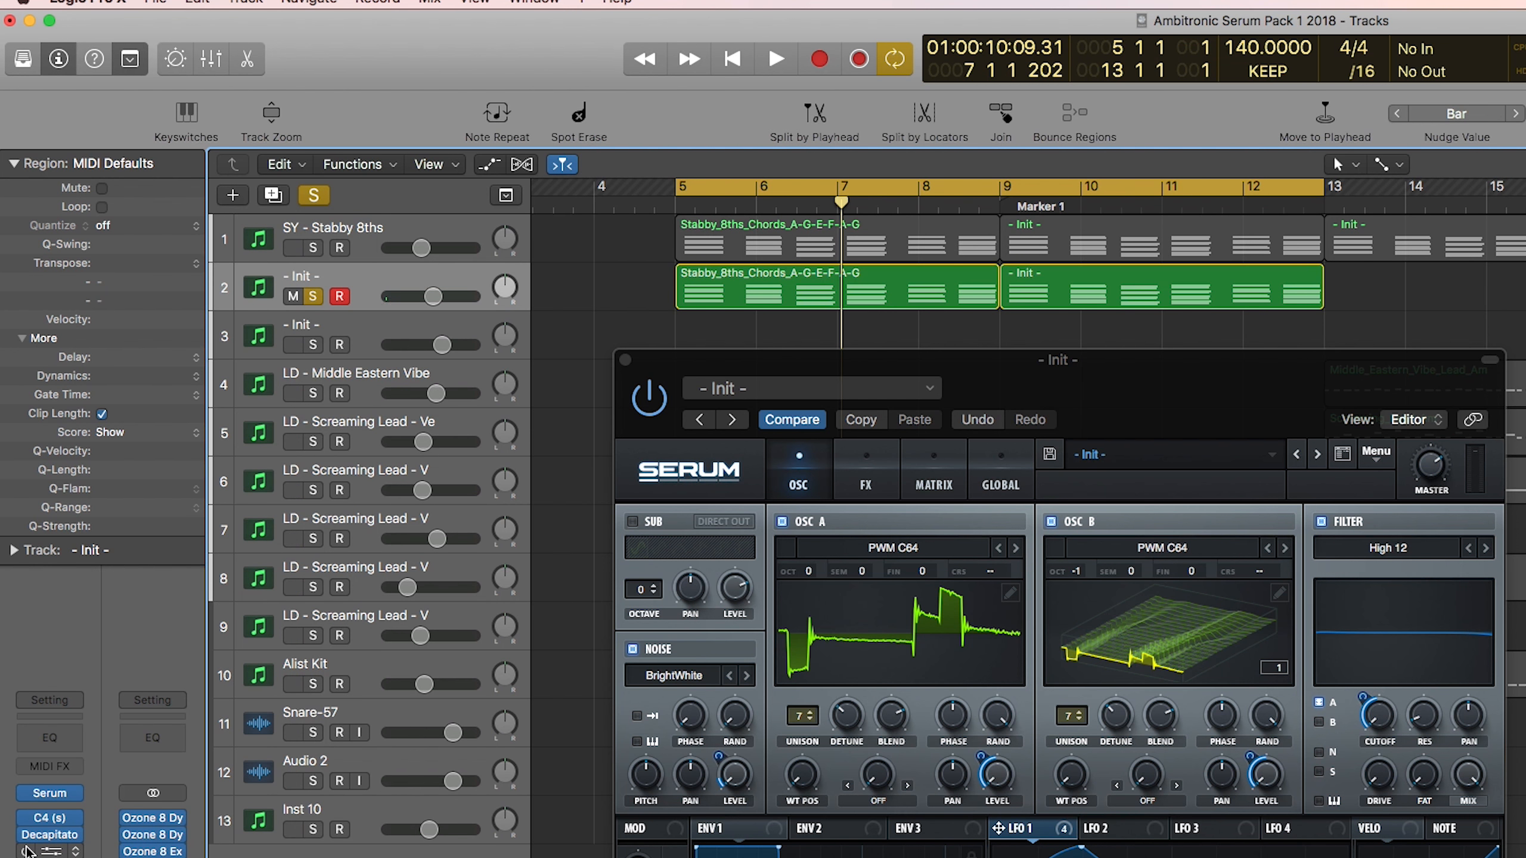
left_click(35, 852)
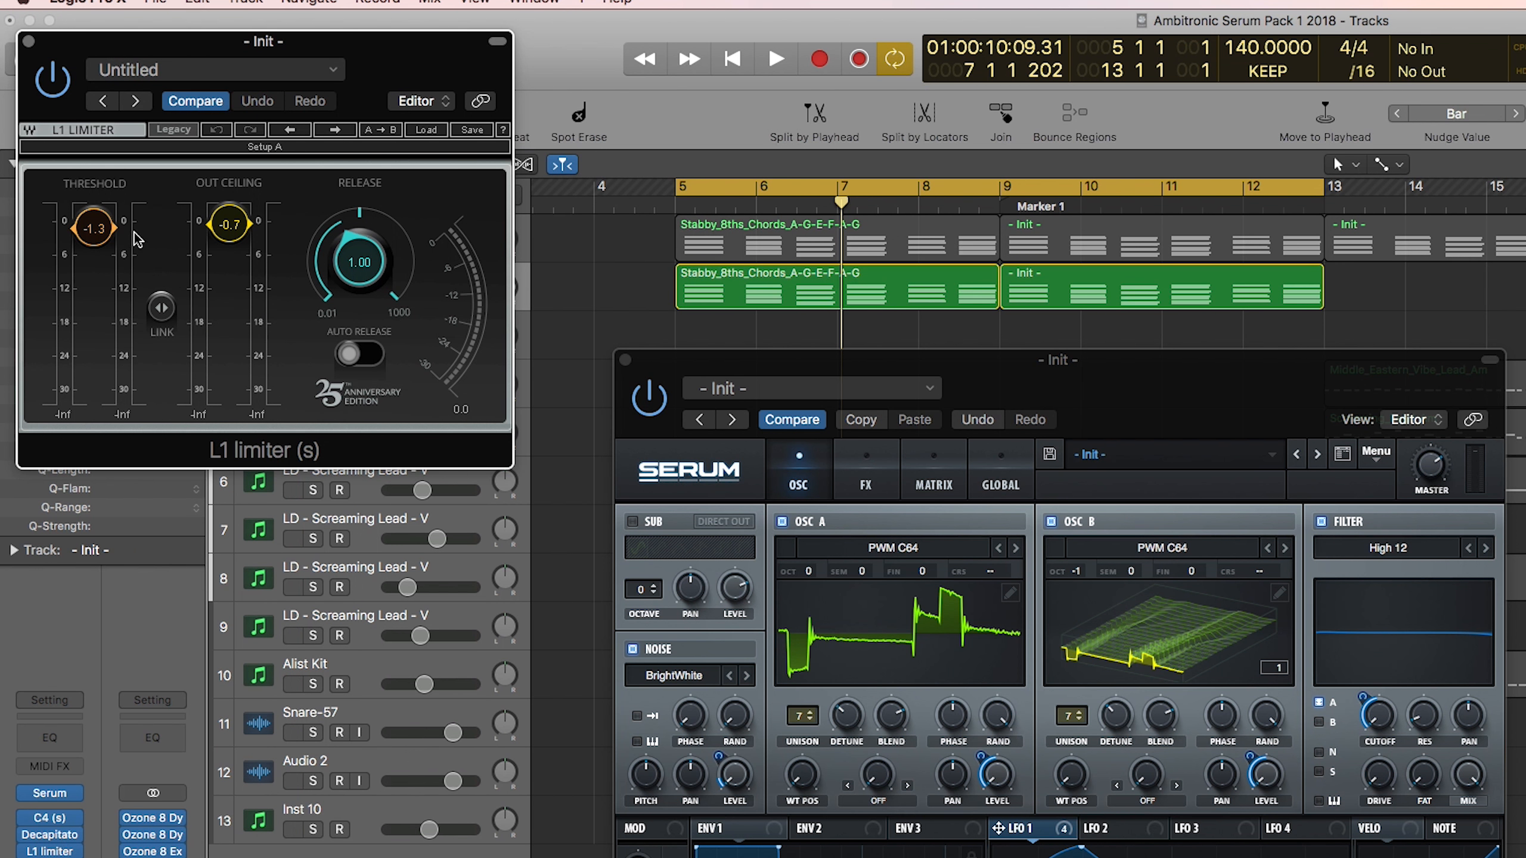
Step: Audition the part through the L1 limiter, close it, and bring up ValhallaShimmer
key("space")
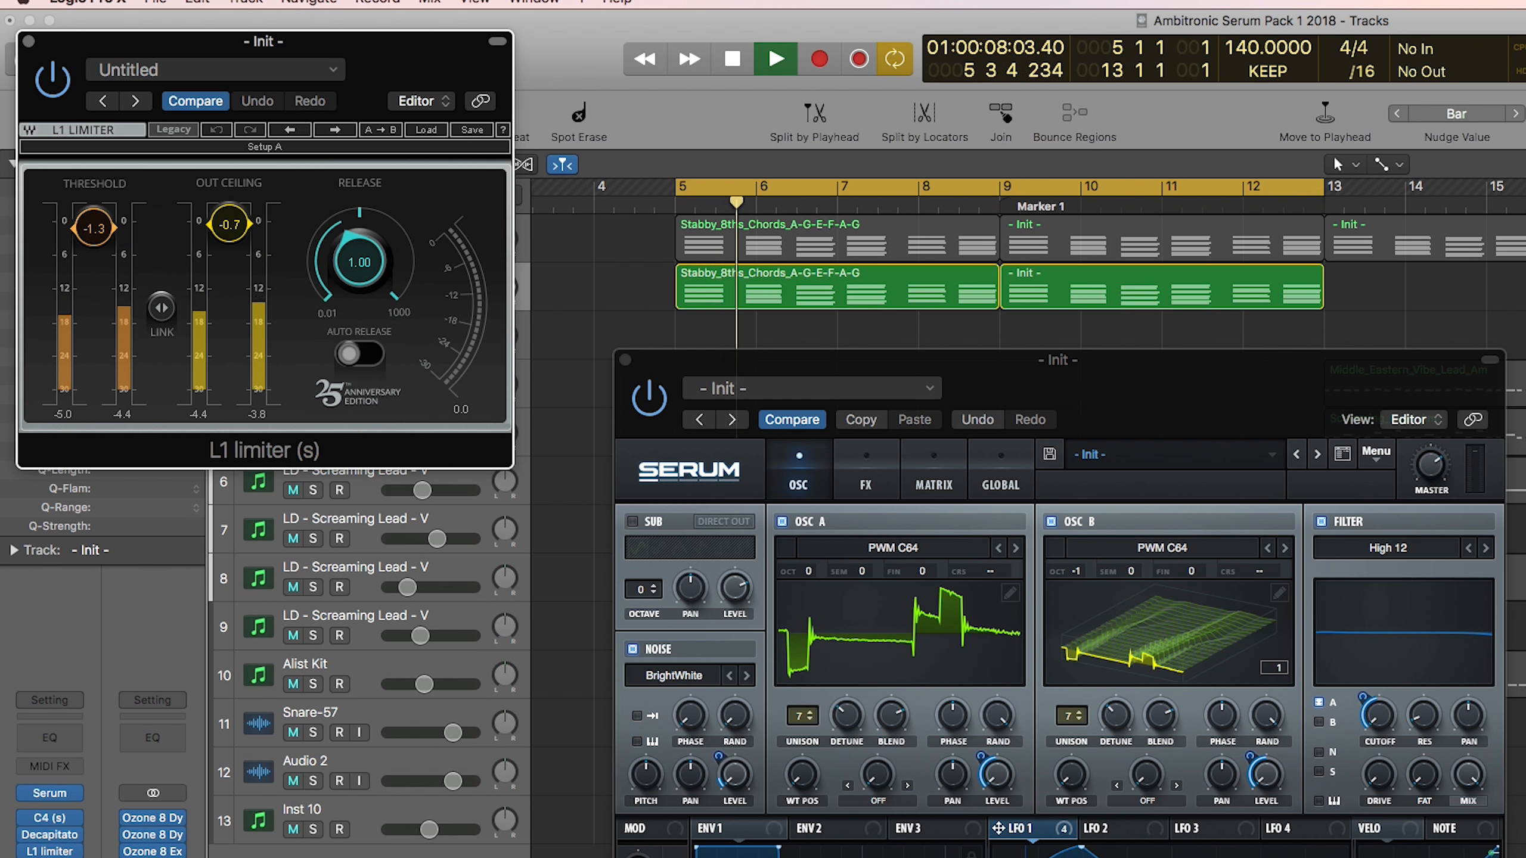
left_click(109, 747)
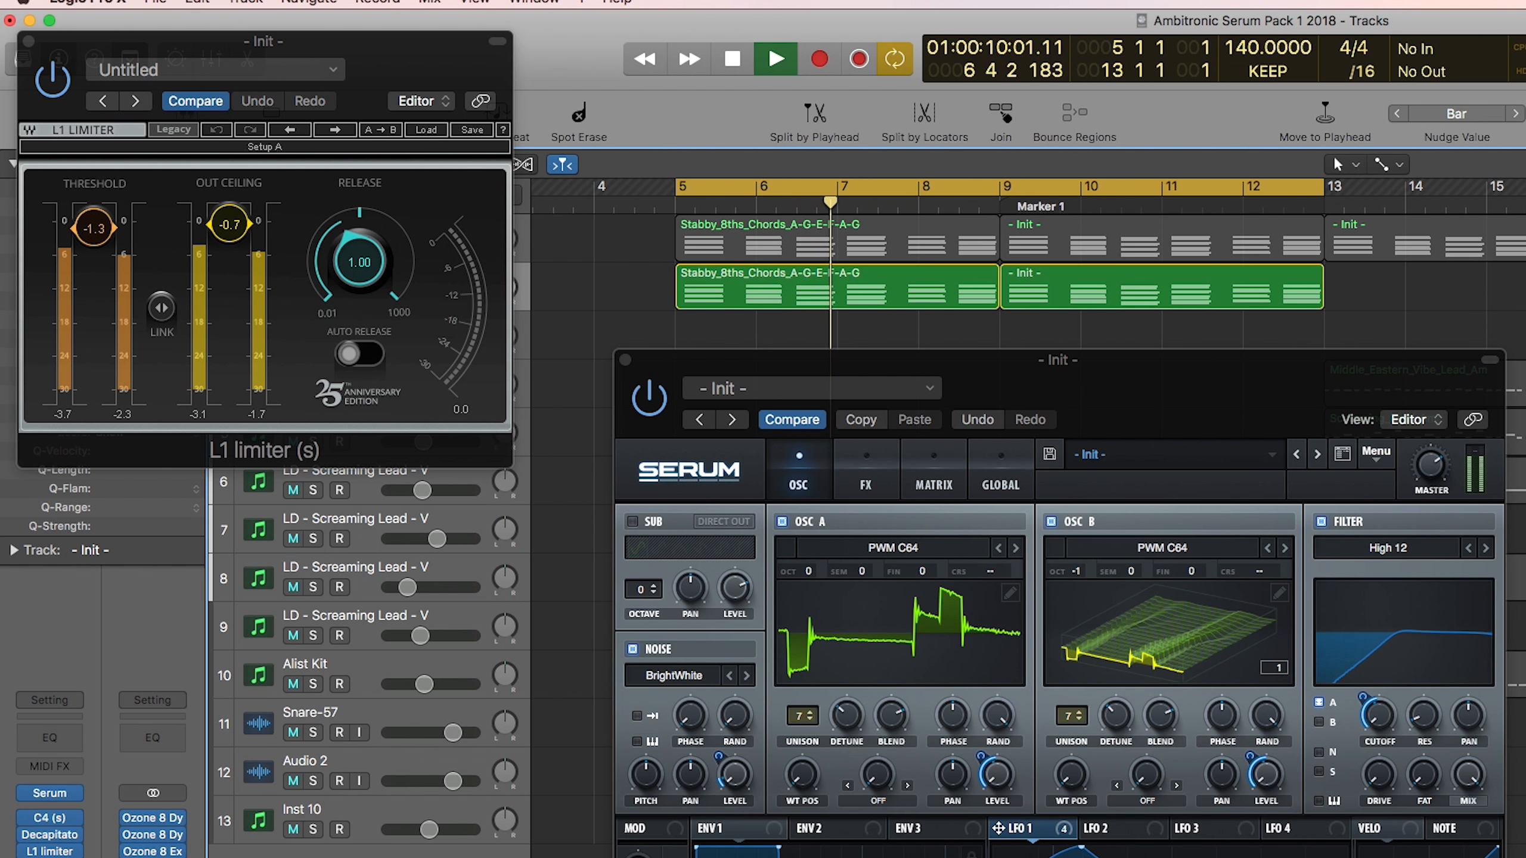
key("space")
left_click(42, 157)
left_click(28, 42)
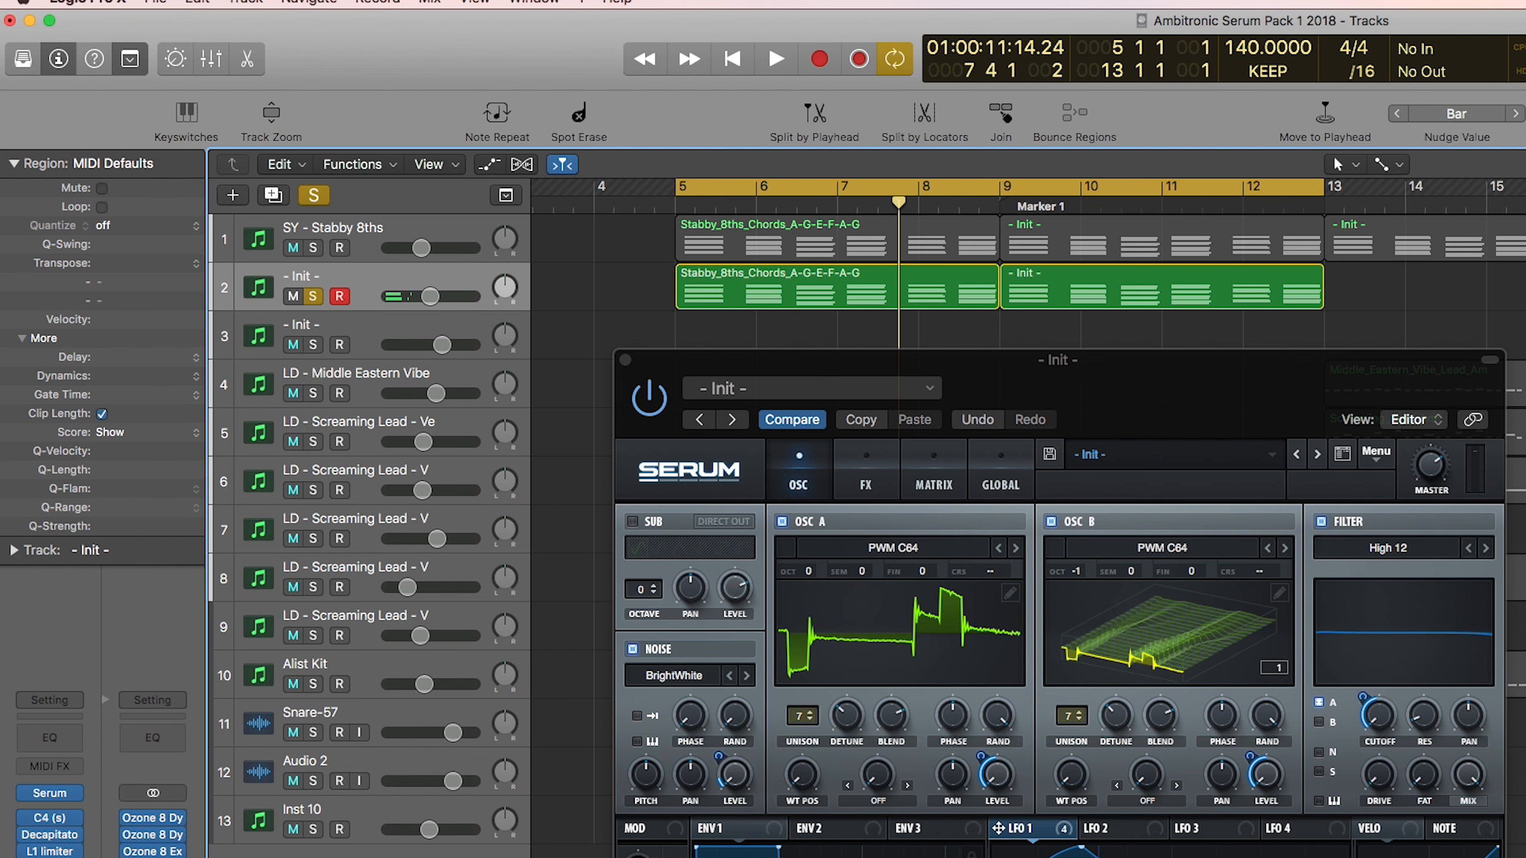
left_click(51, 857)
Step: Toggle Serum's built-in reverb on then off, close Serum, and reposition the ValhallaShimmer window
left_click_drag(415, 71, 469, 346)
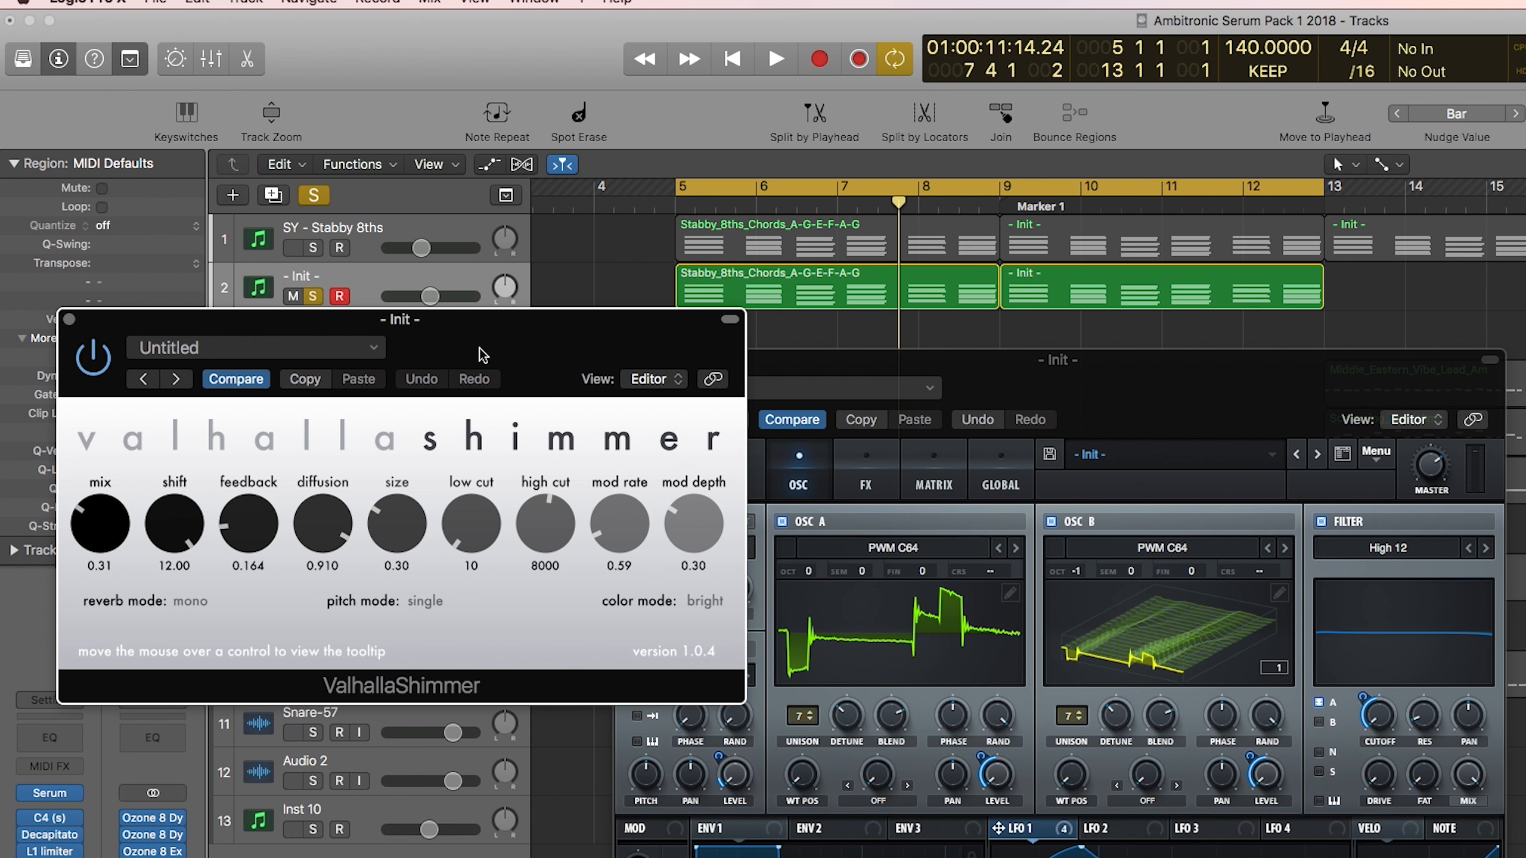
left_click(1030, 370)
left_click(860, 477)
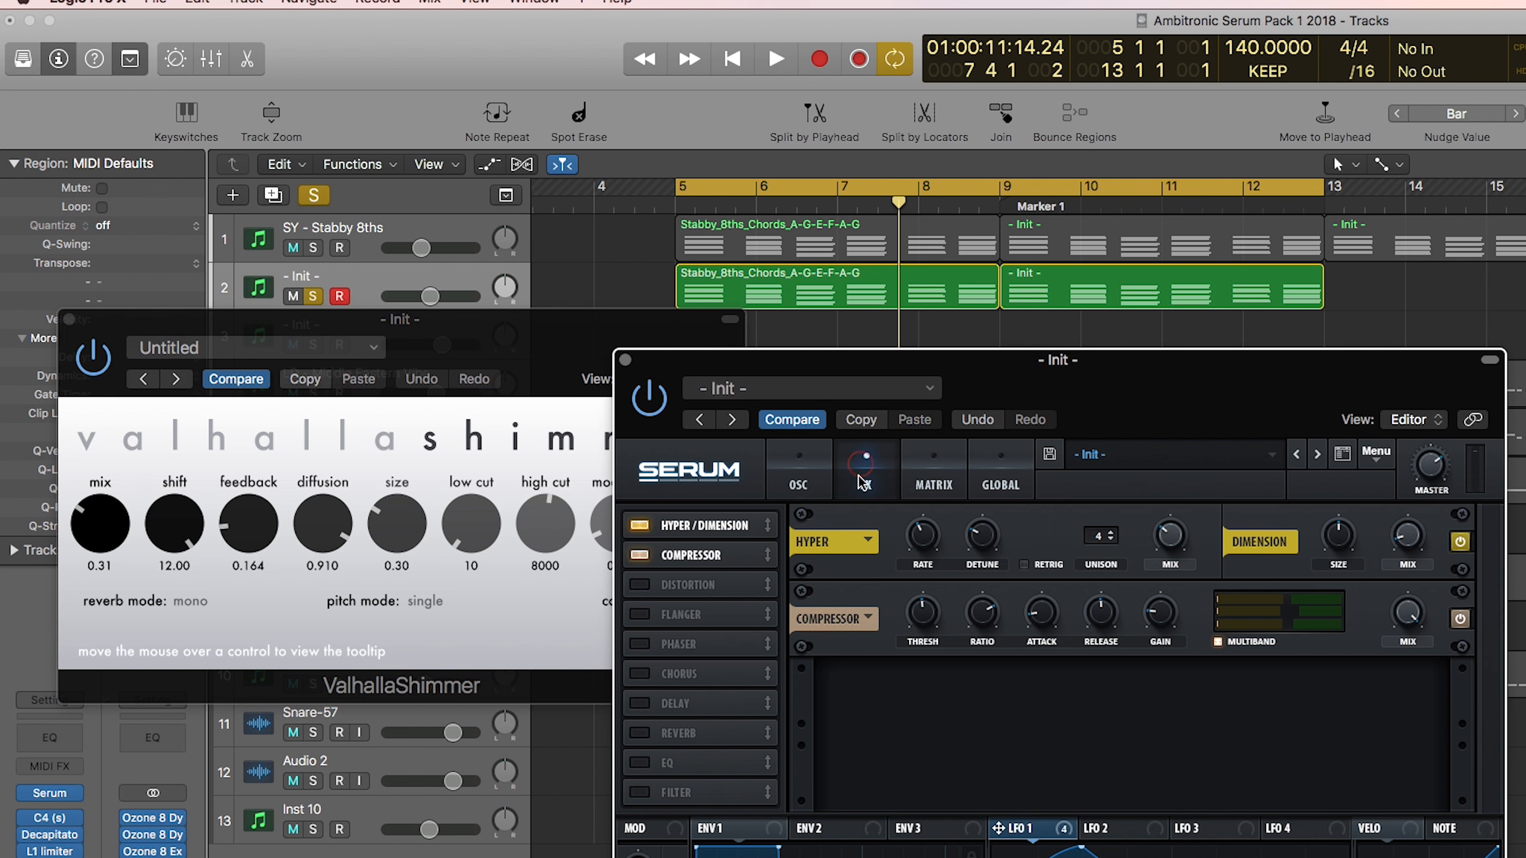
left_click(642, 732)
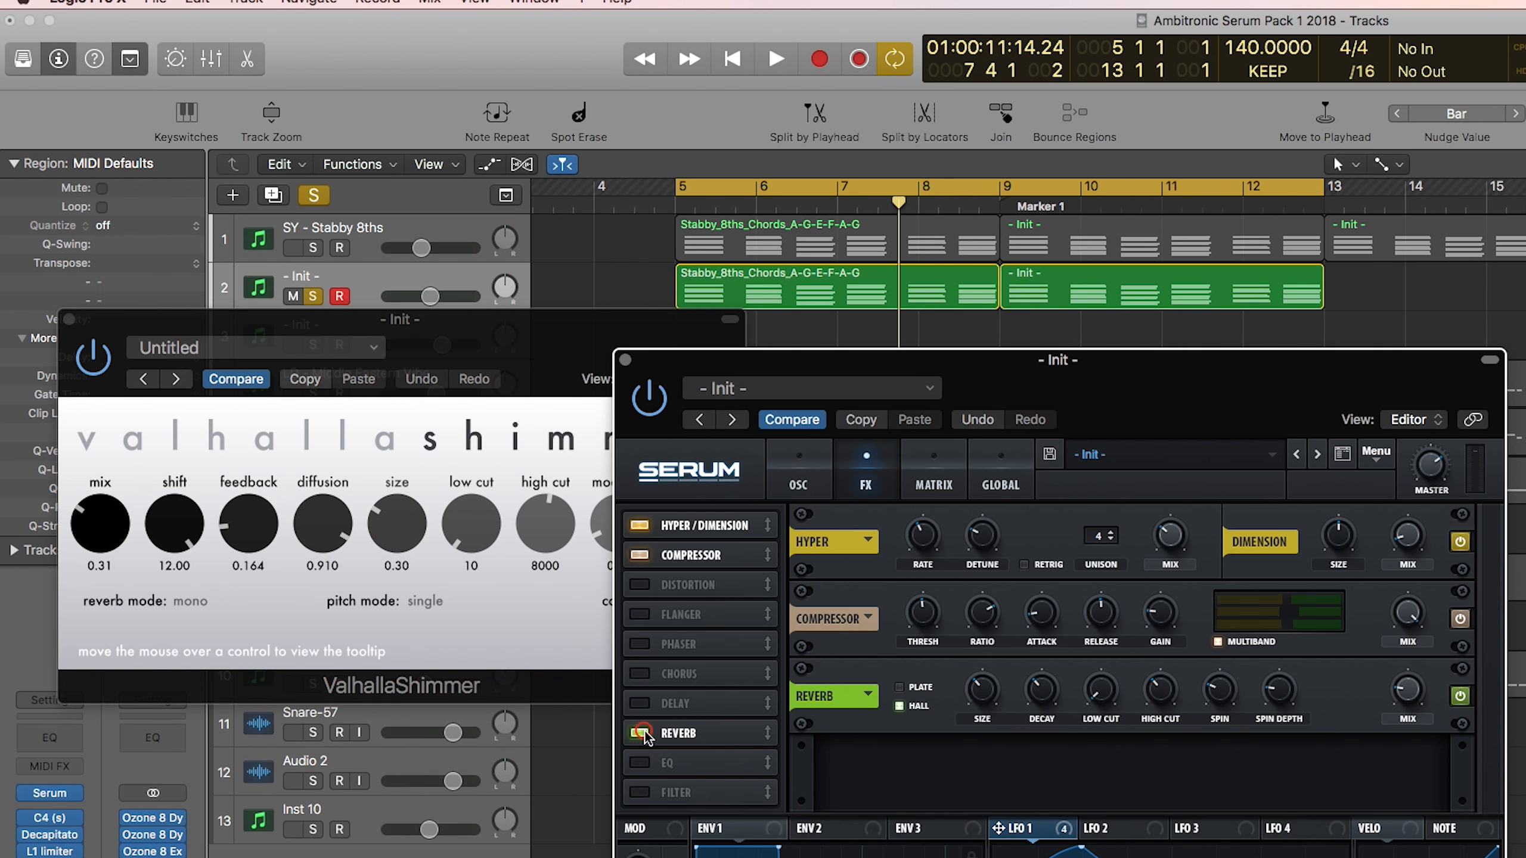
left_click(637, 735)
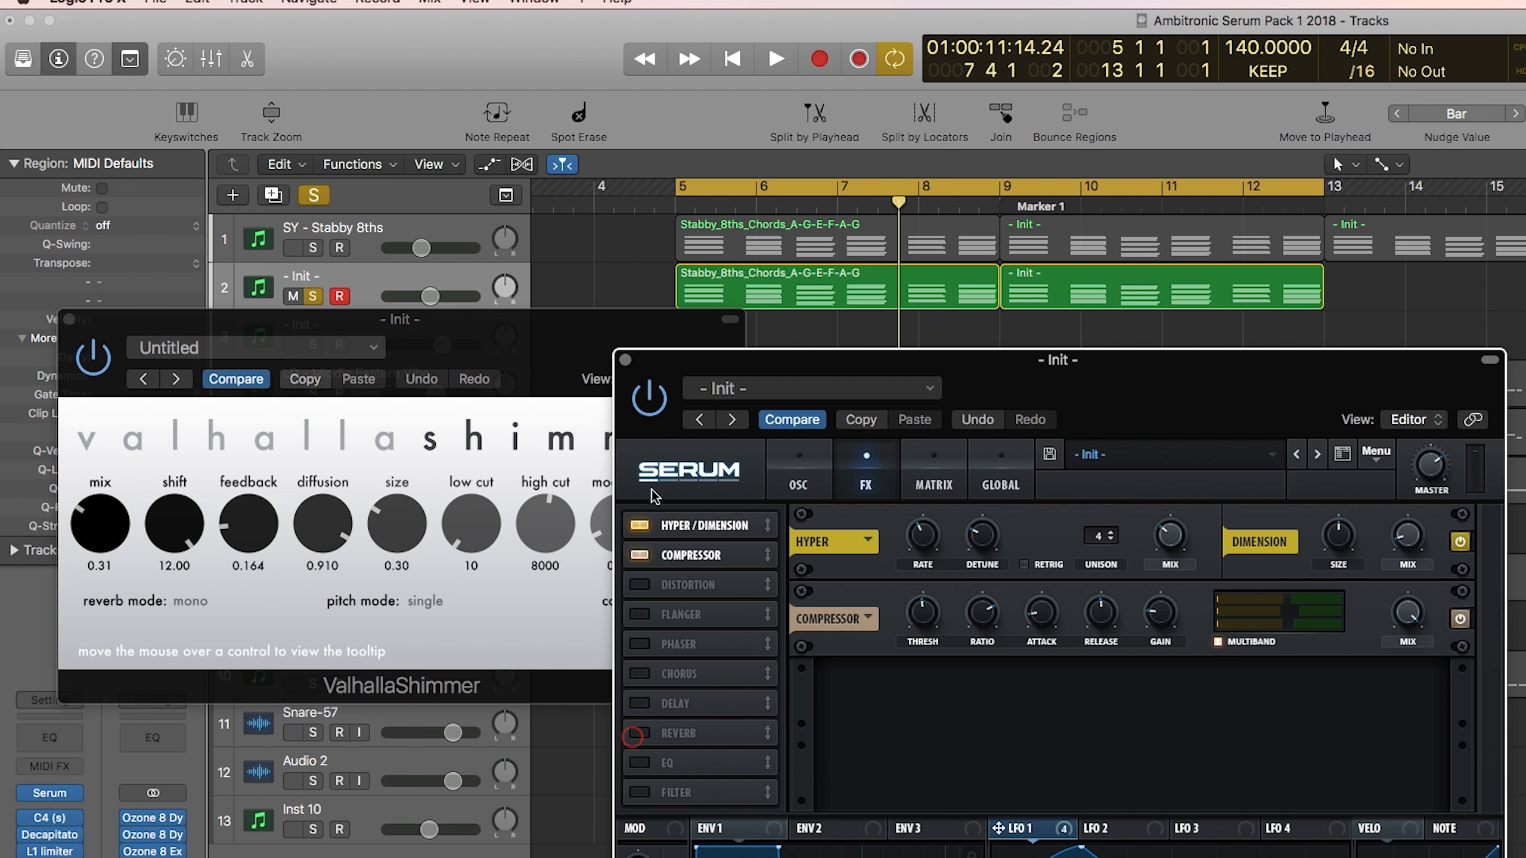
left_click(625, 359)
left_click_drag(566, 338, 615, 352)
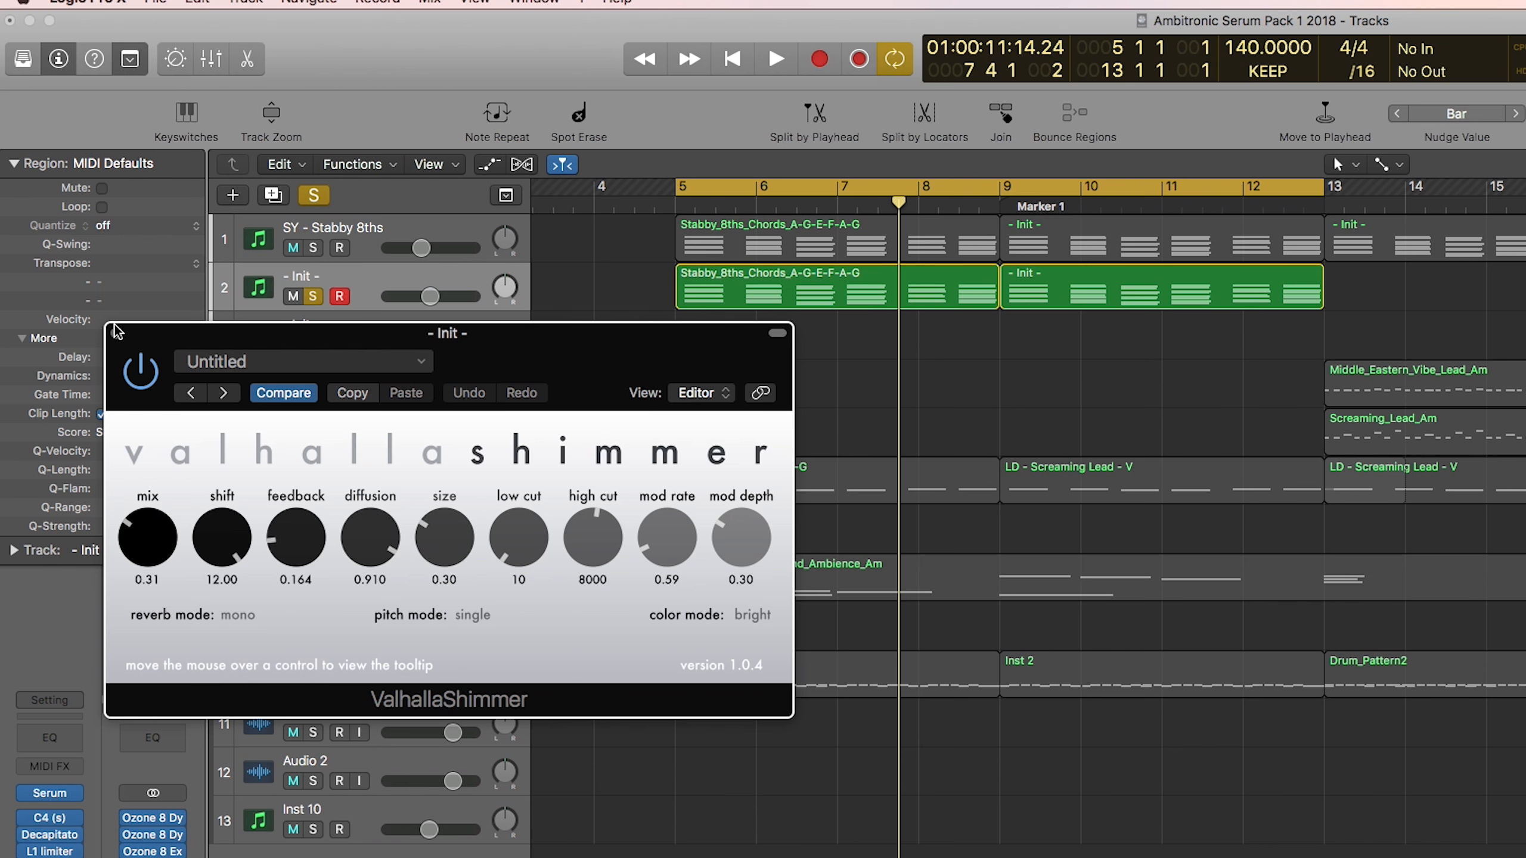
Step: A/B ValhallaShimmer bypassed and active during playback, then close its window
left_click(146, 388)
key("space")
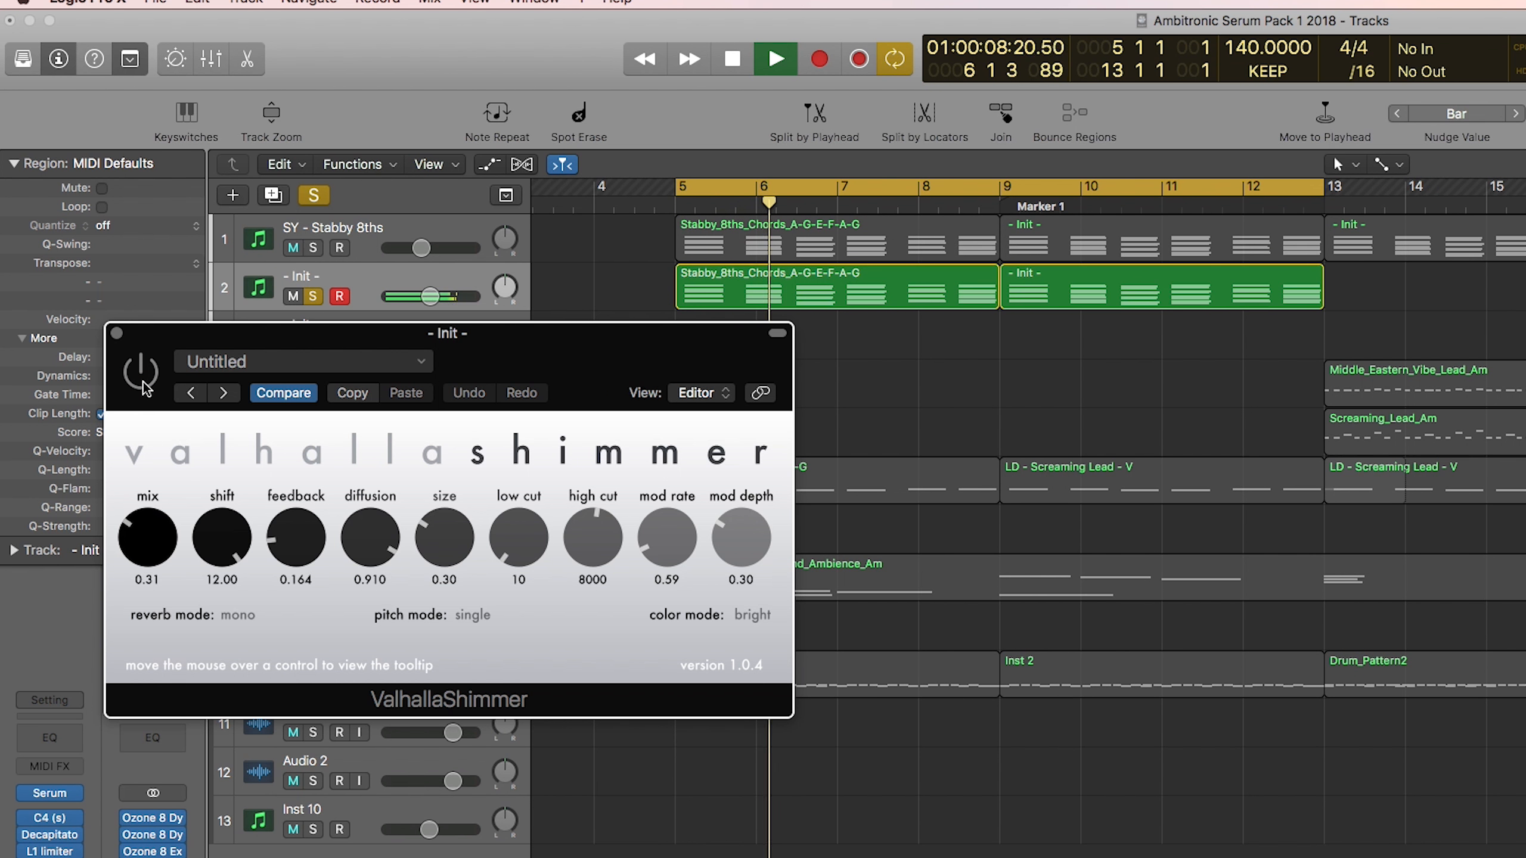
key("space")
left_click(147, 388)
key("space")
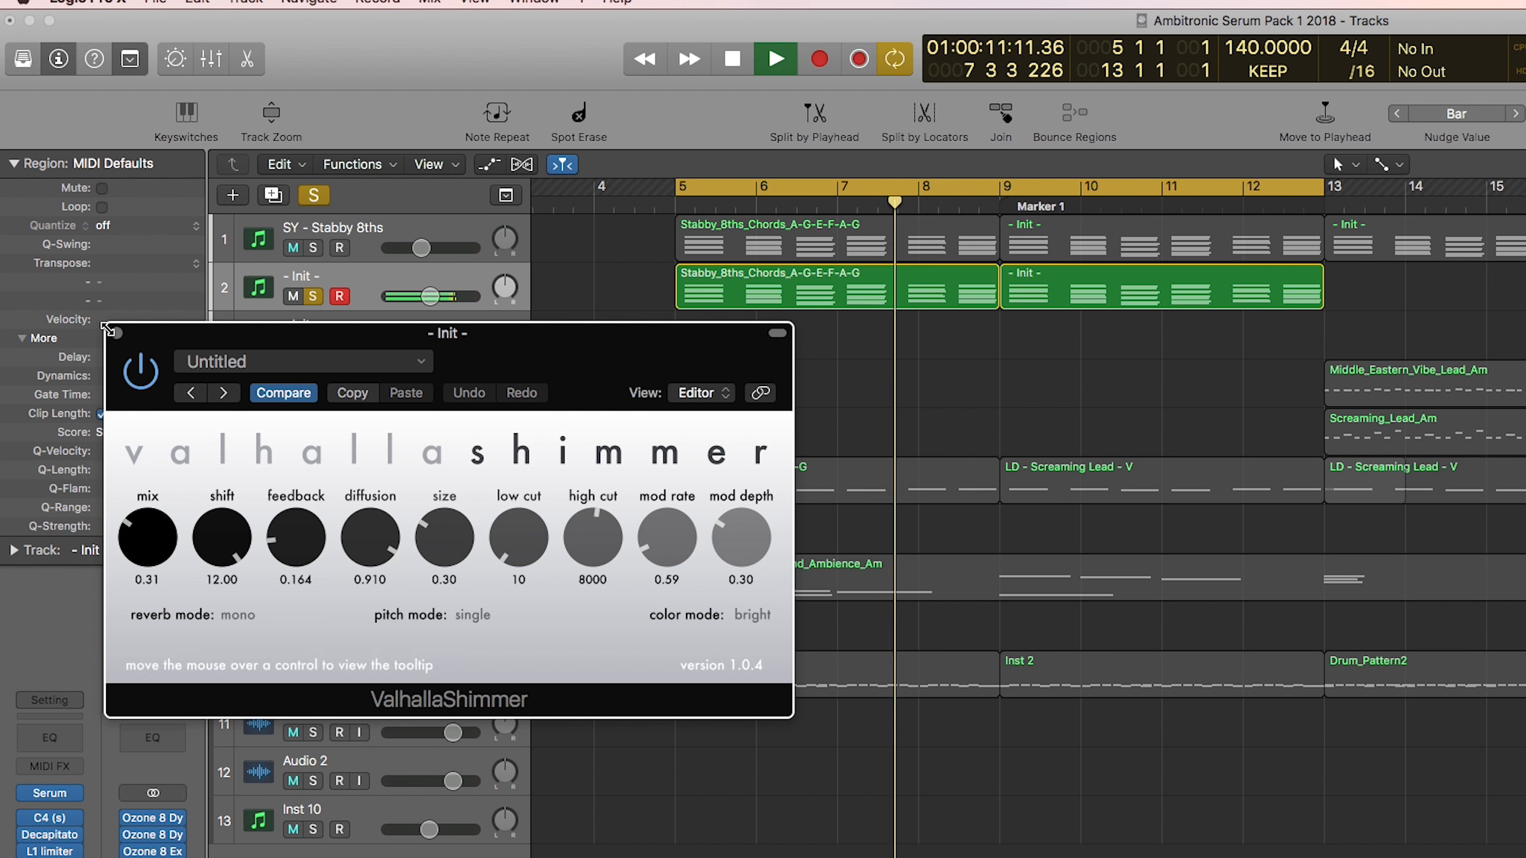
key("space")
left_click(117, 334)
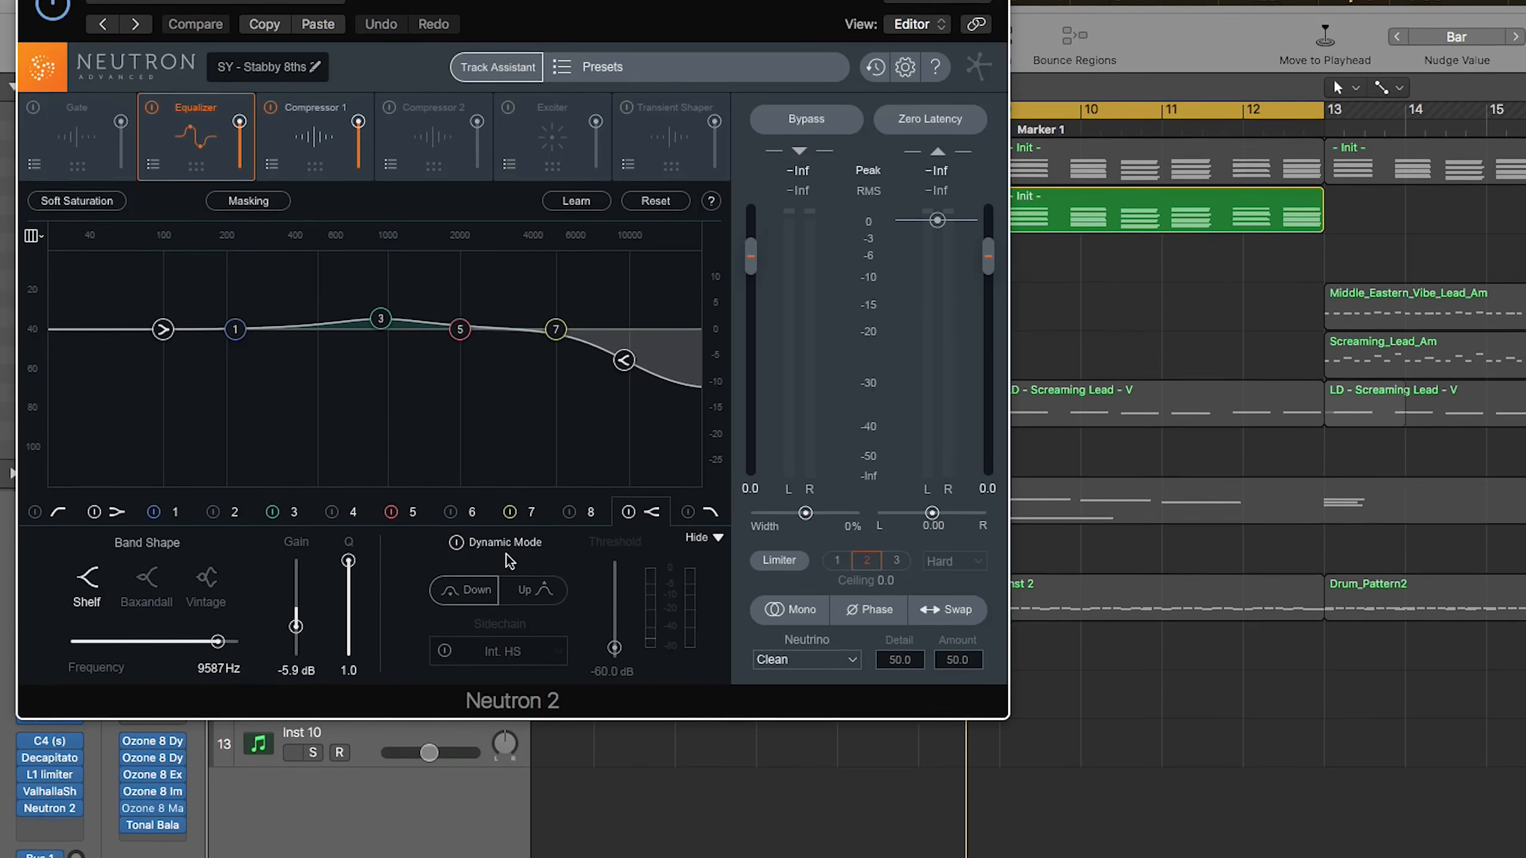
Step: Move the Neutron 2 window clear of the track headers
left_click_drag(658, 69, 718, 116)
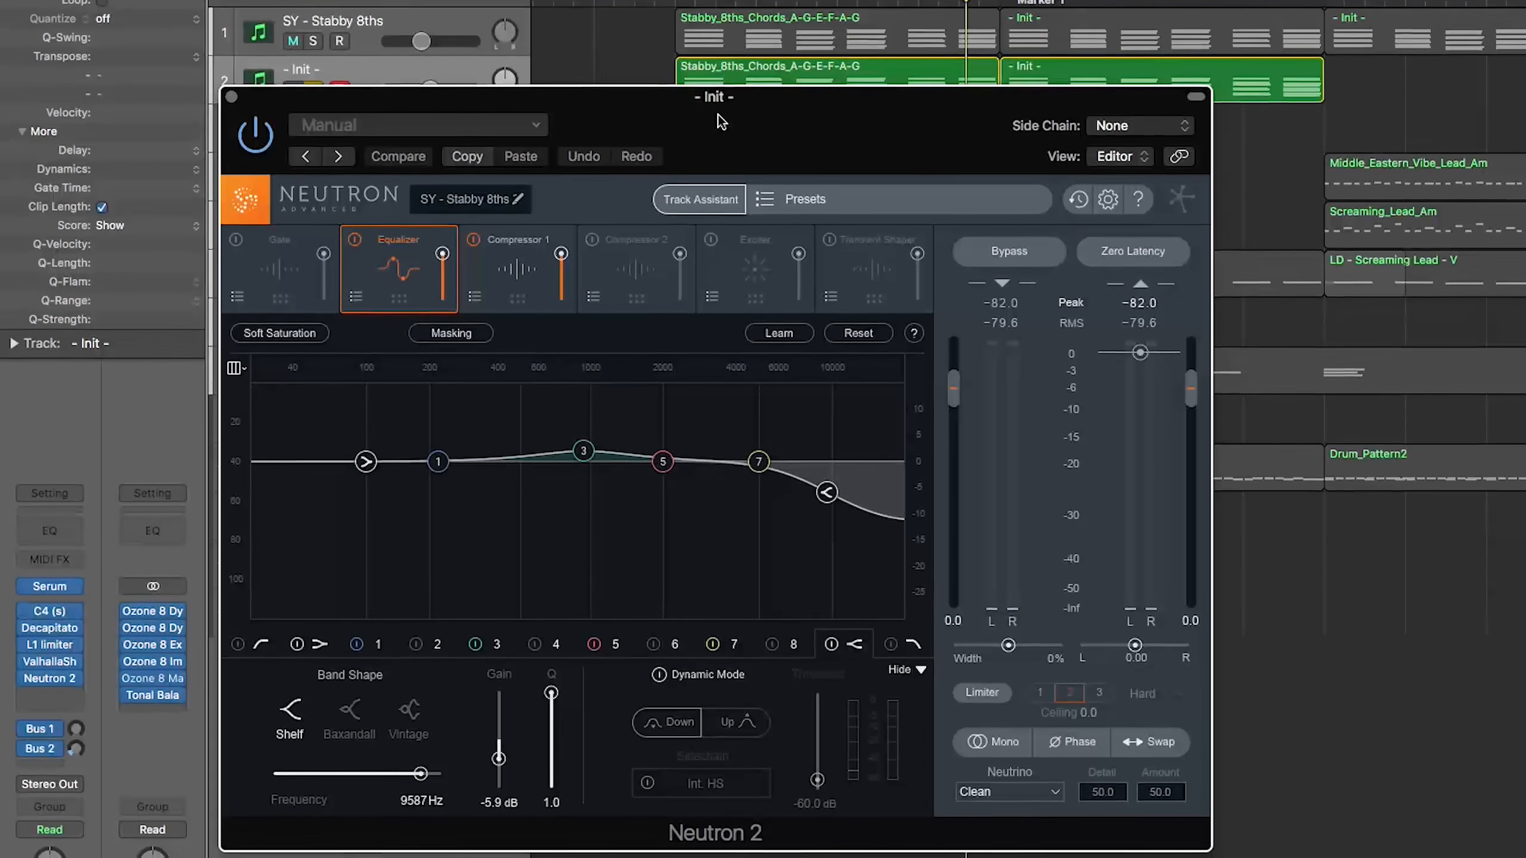
left_click(500, 227)
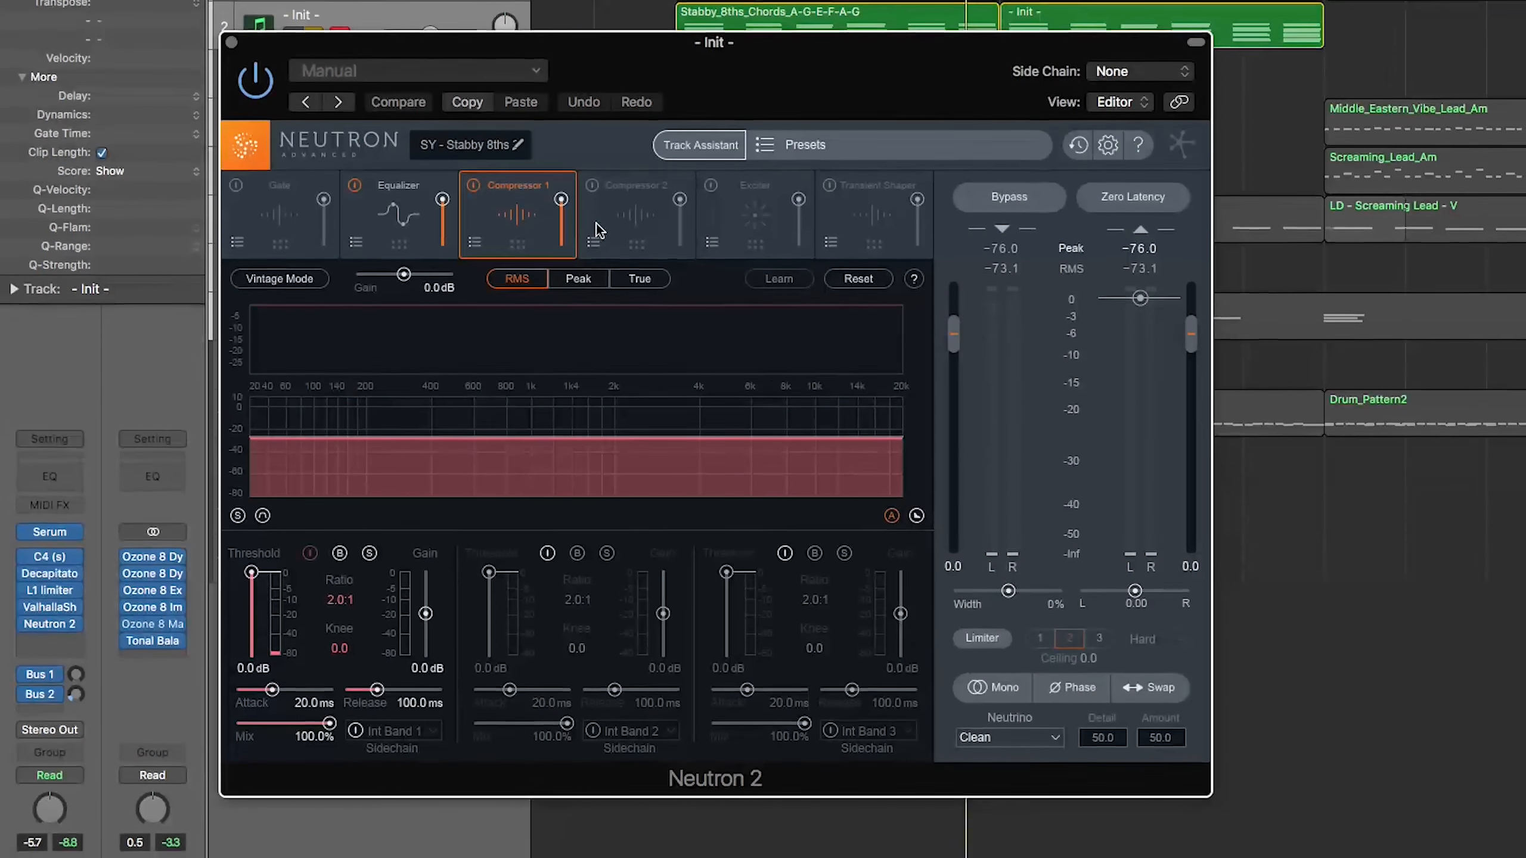
left_click_drag(603, 47, 793, 146)
left_click(763, 29)
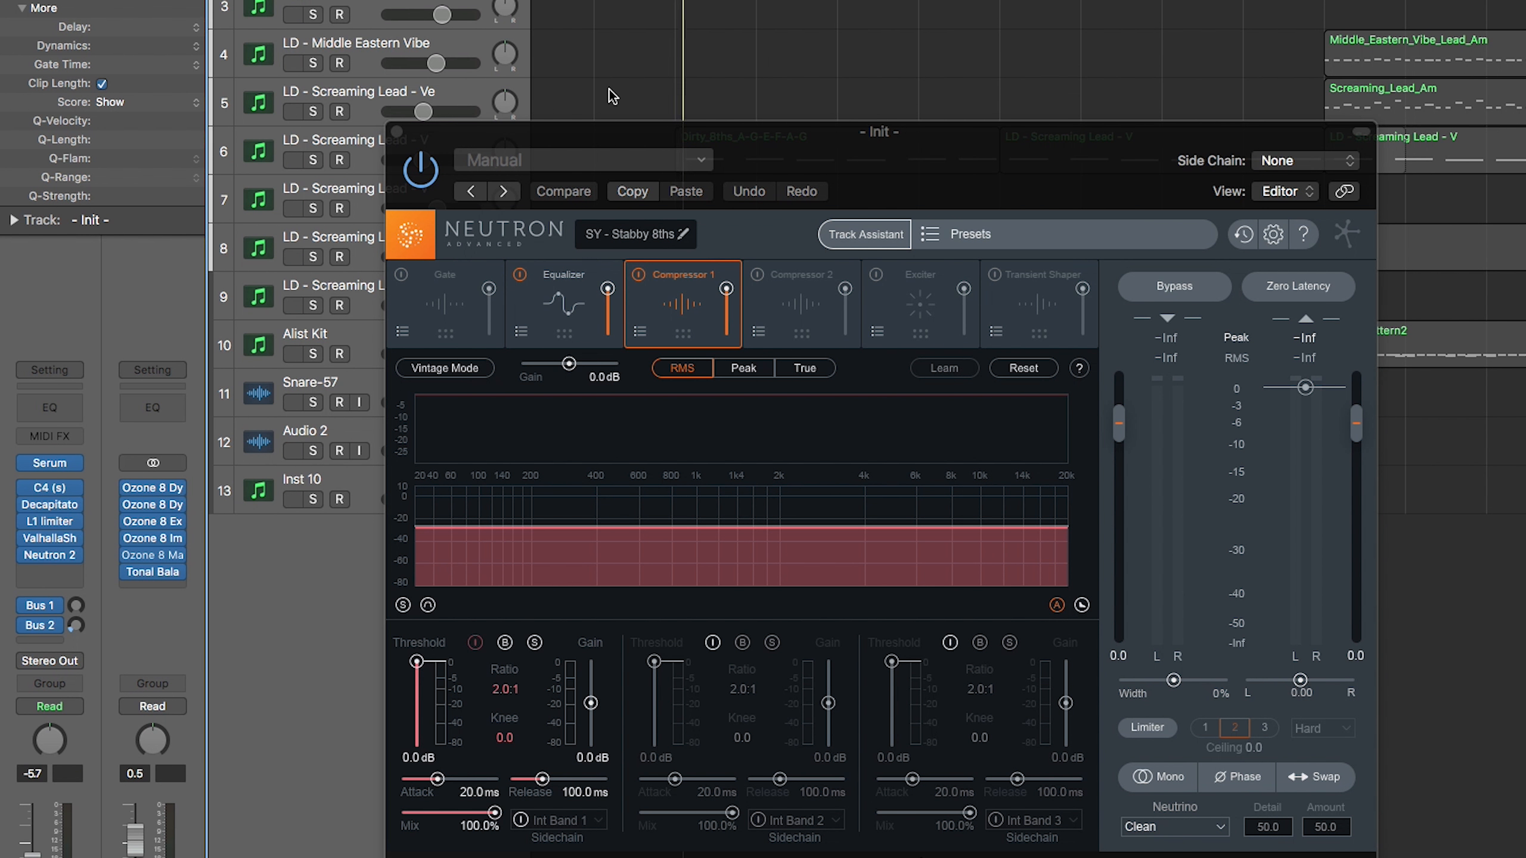
Step: During playback, bypass and re-enable Neutron 2 twice to compare against the dry sound
key("space")
left_click(421, 170)
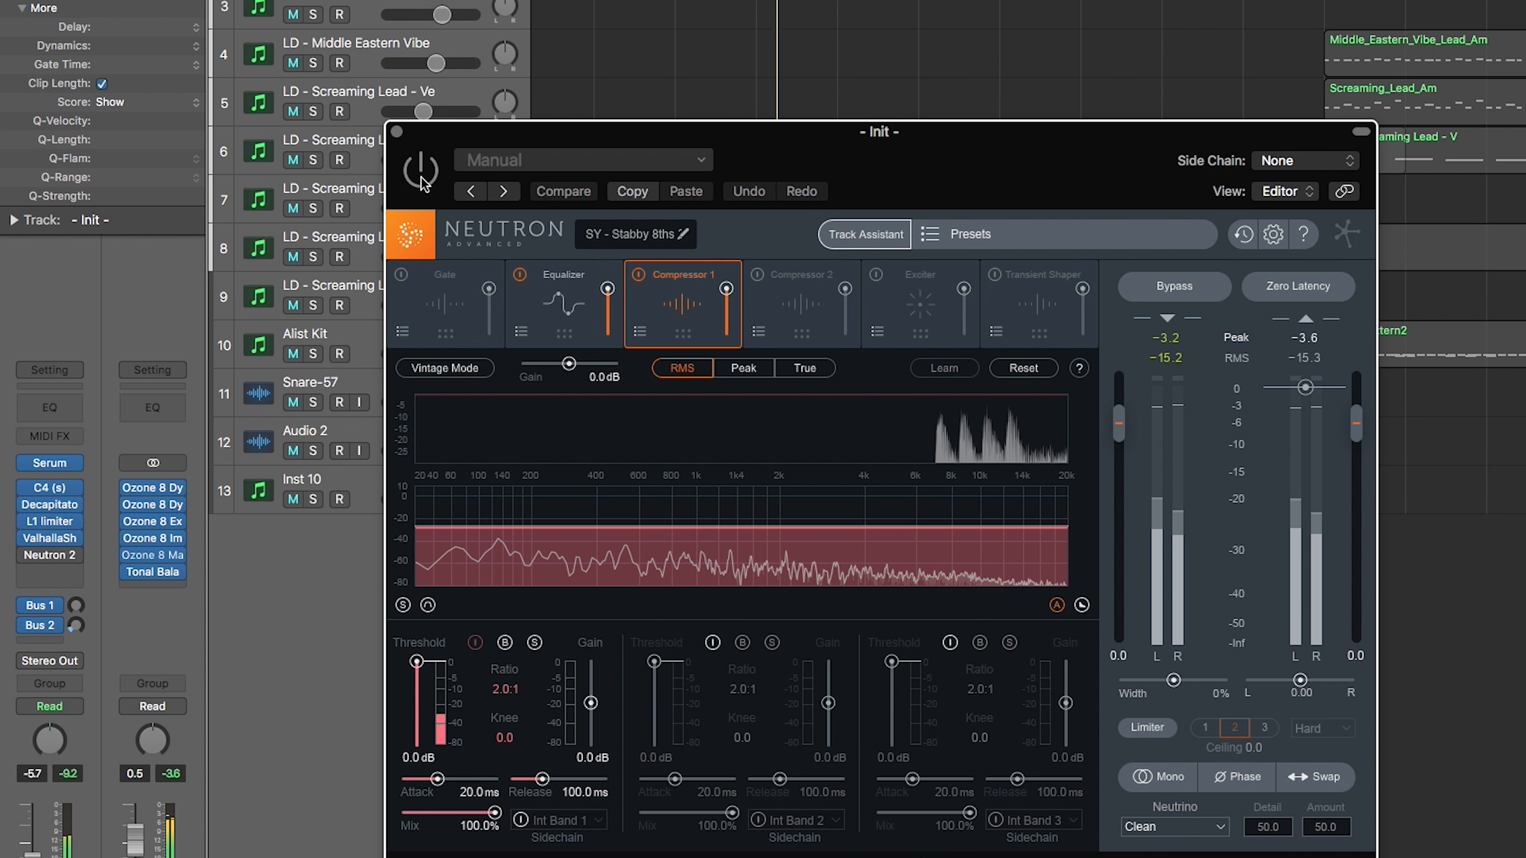
left_click(424, 181)
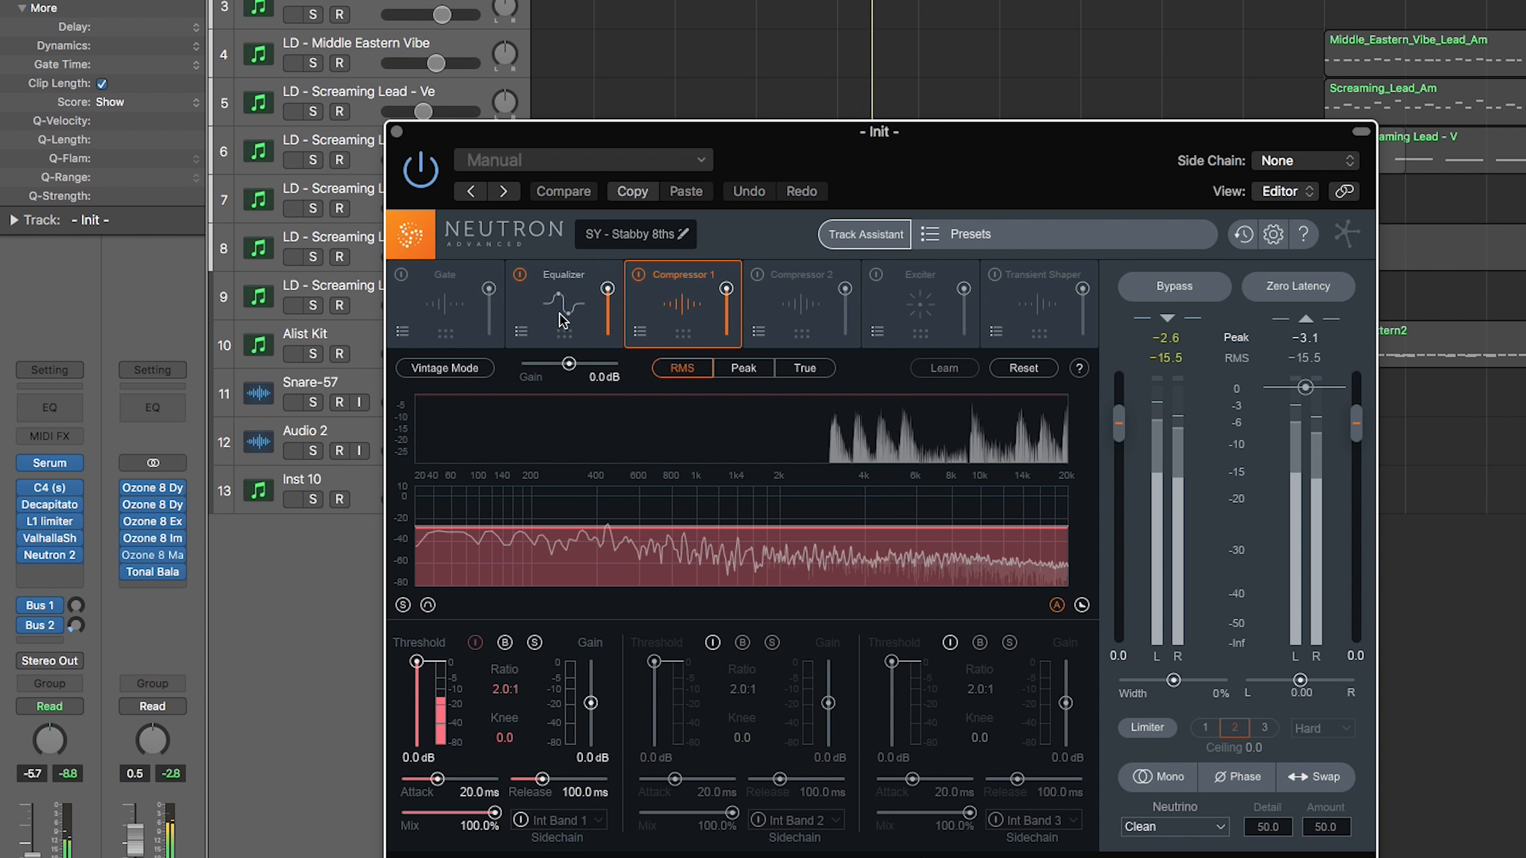
left_click(556, 313)
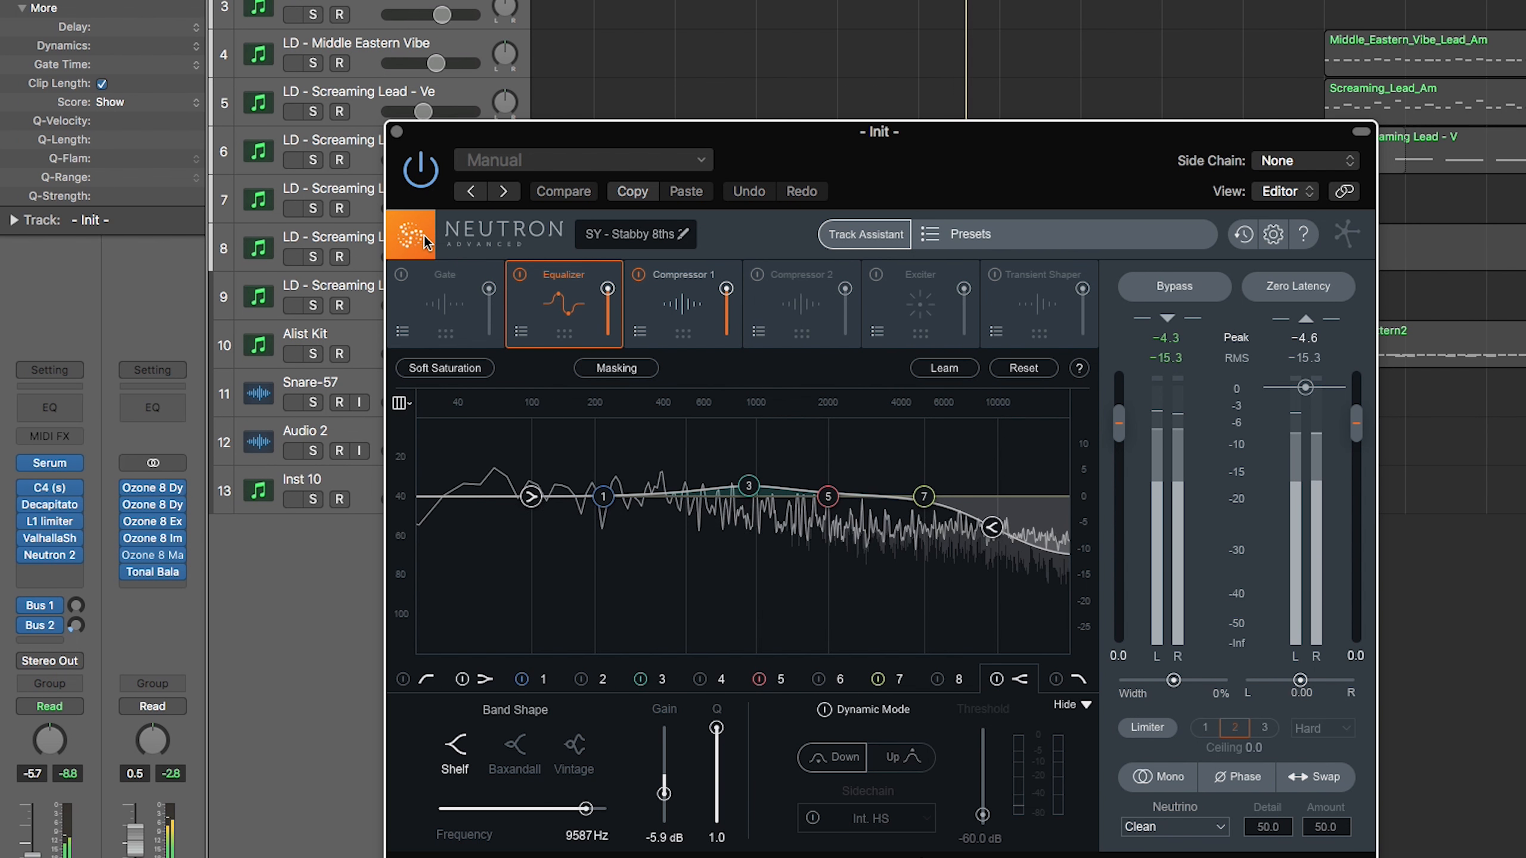
left_click(431, 180)
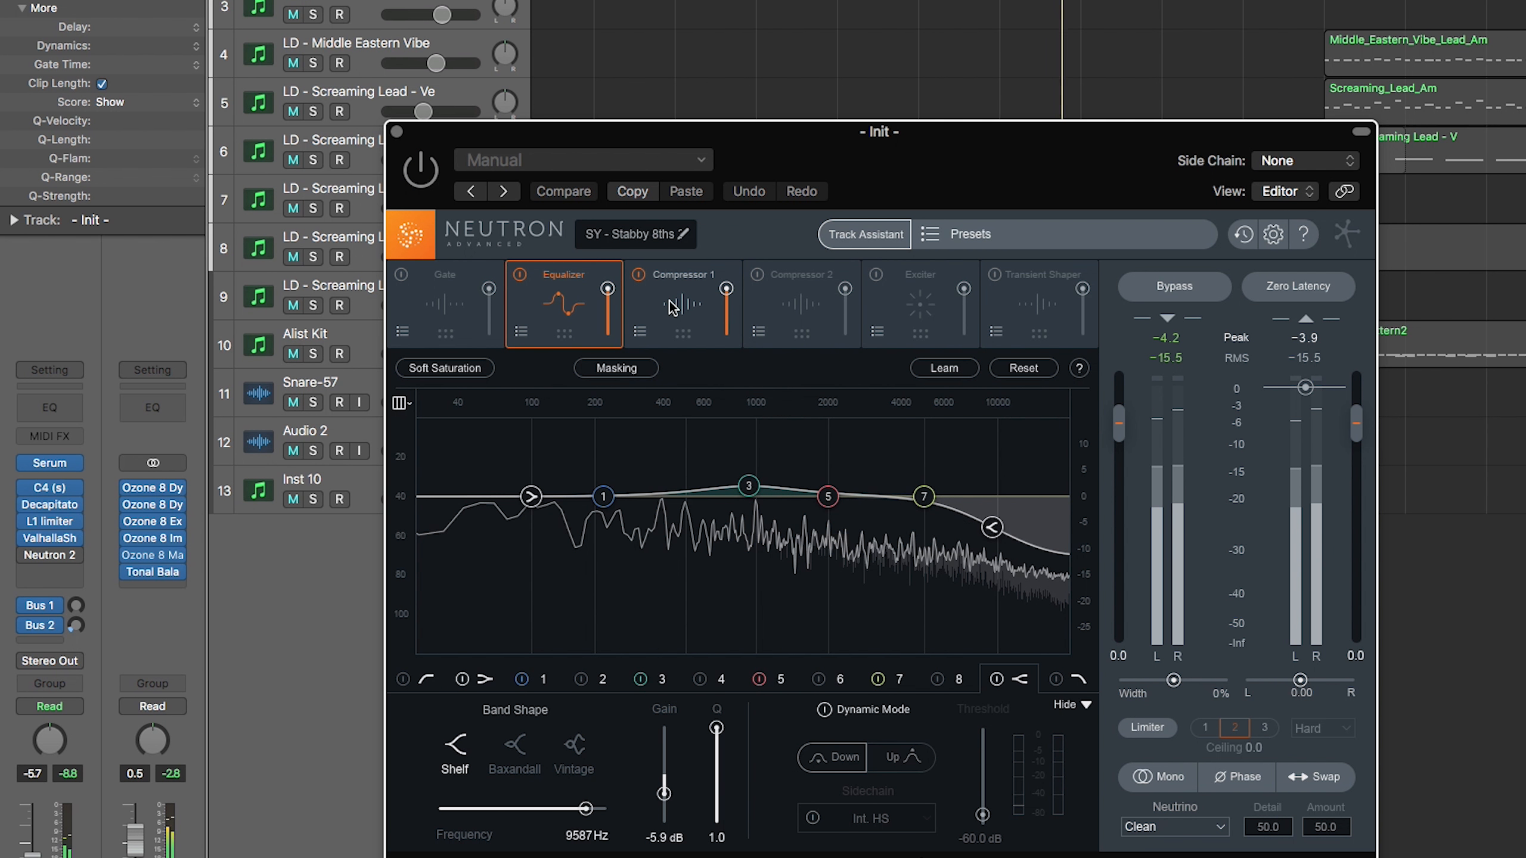
left_click(672, 305)
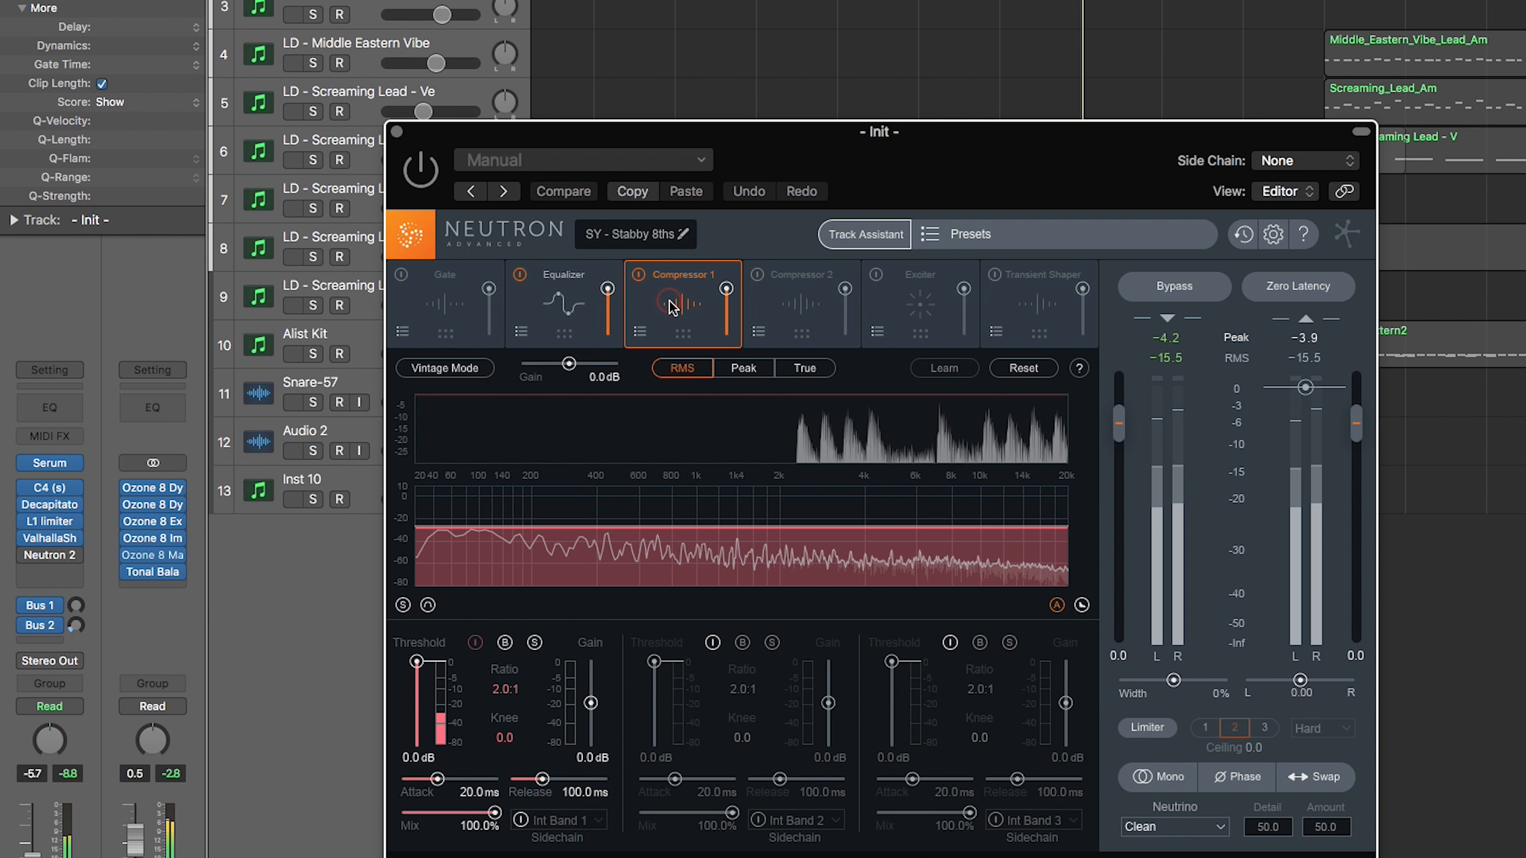
left_click(428, 179)
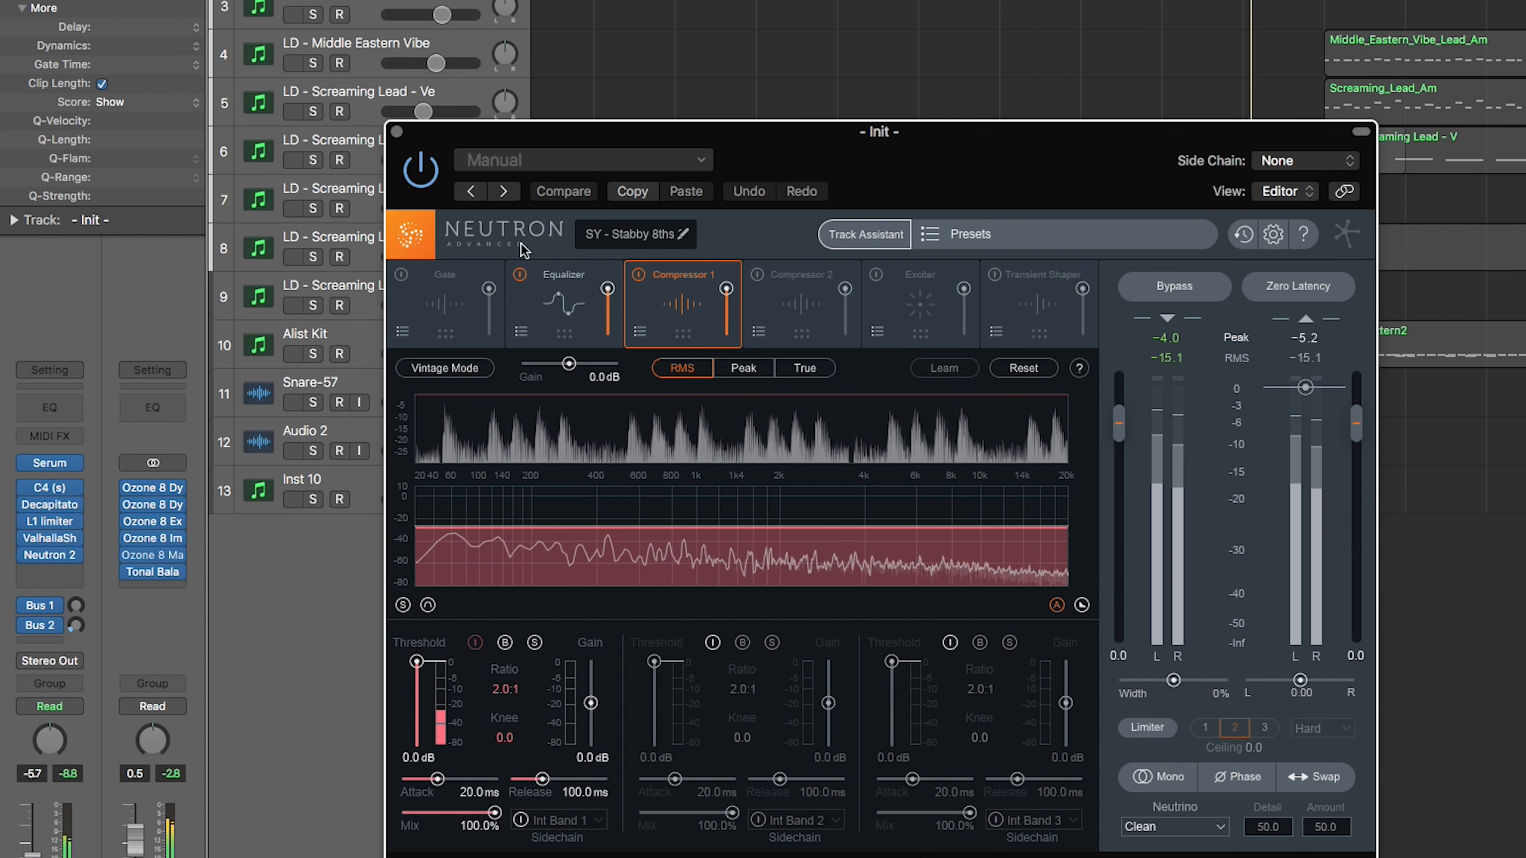
Step: Switch Neutron 2's Equalizer module off and back on, leaving it enabled
left_click(524, 289)
left_click(520, 276)
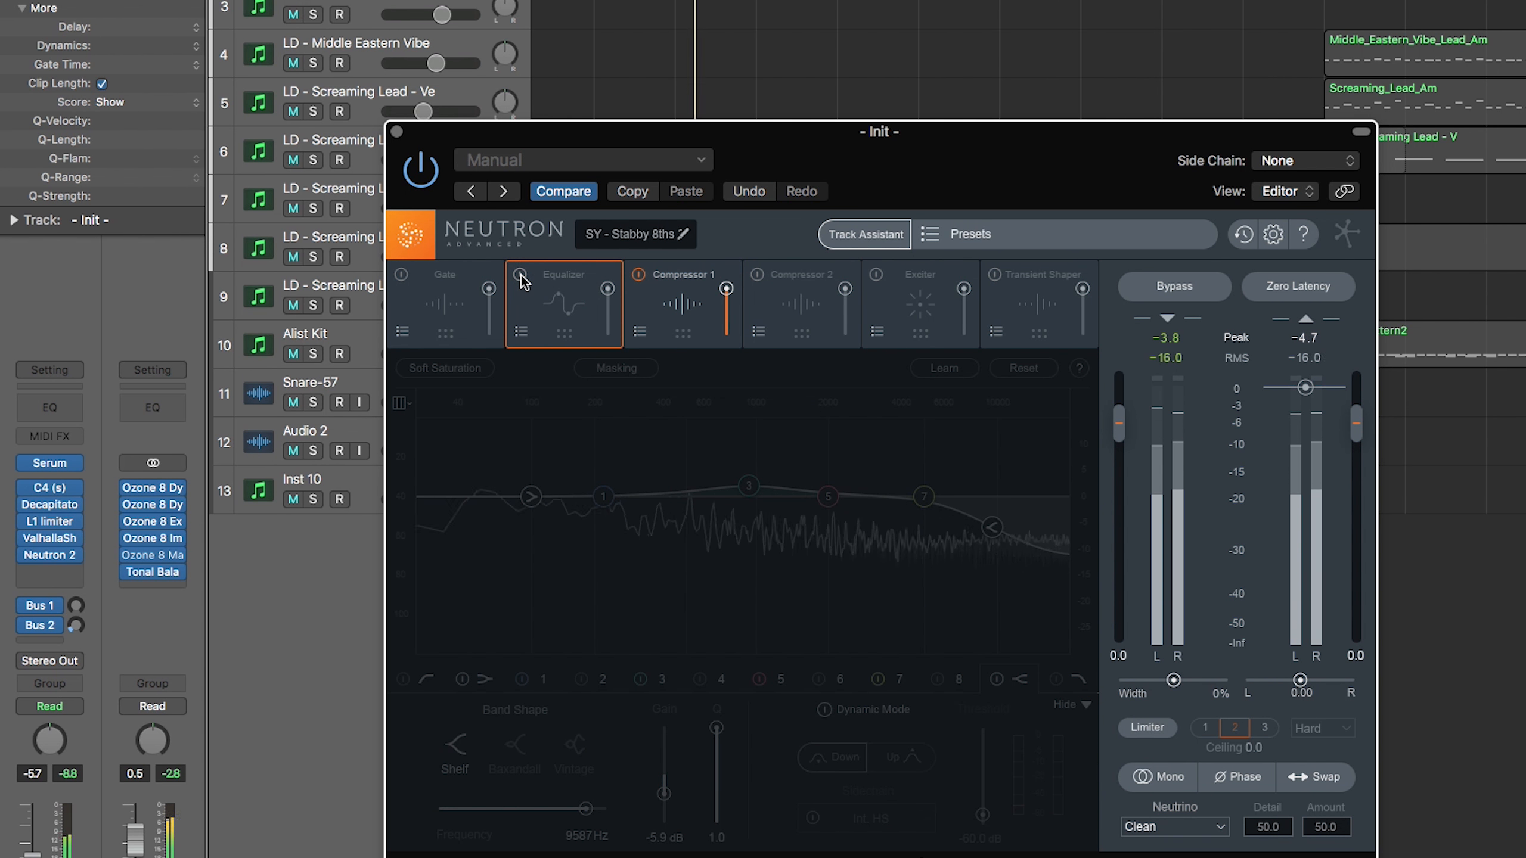
left_click(521, 275)
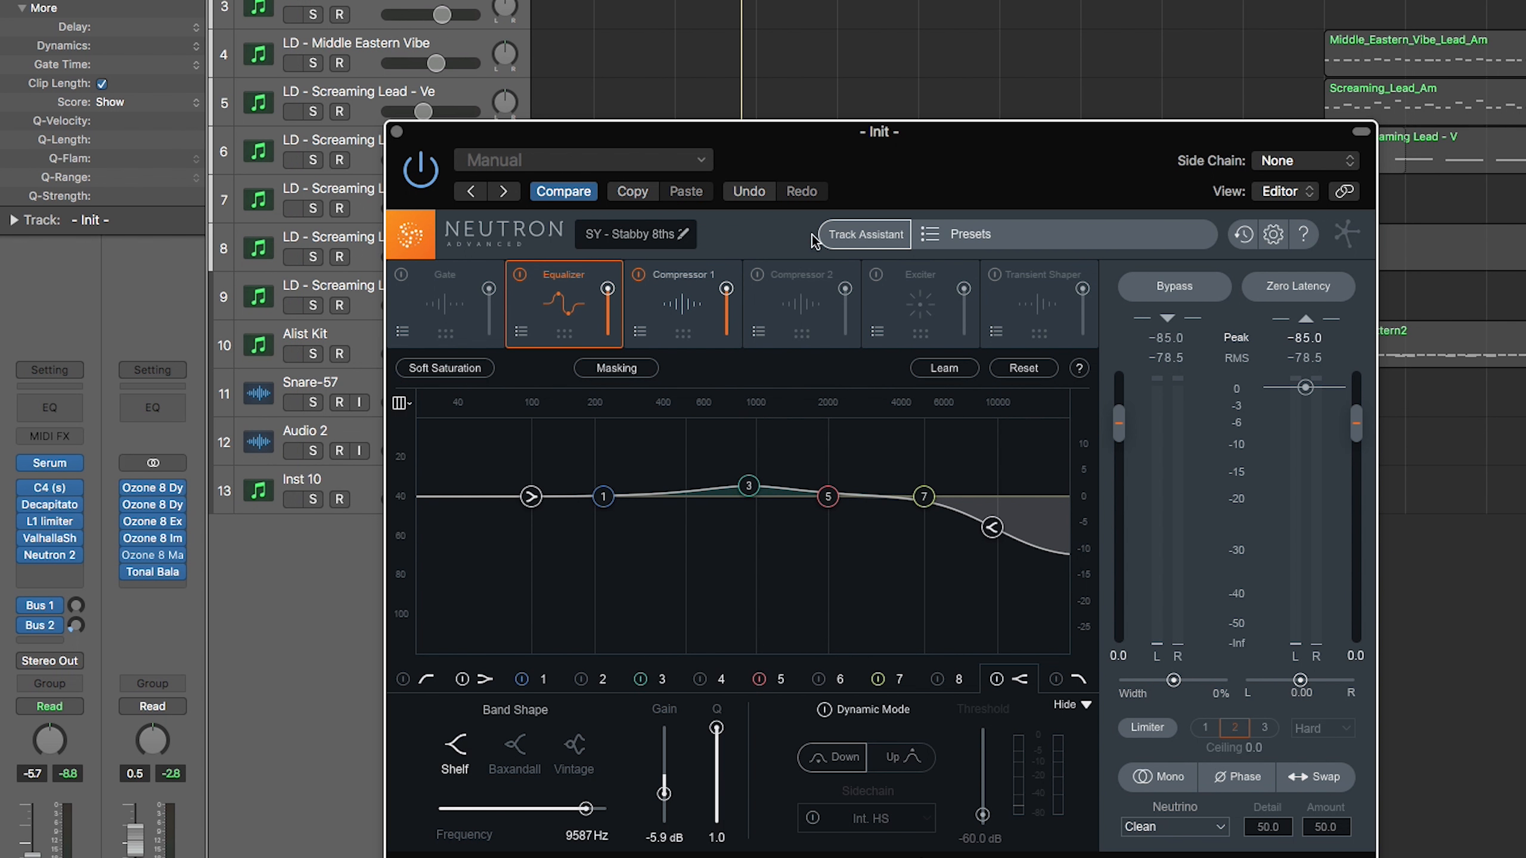
left_click_drag(839, 171, 789, 162)
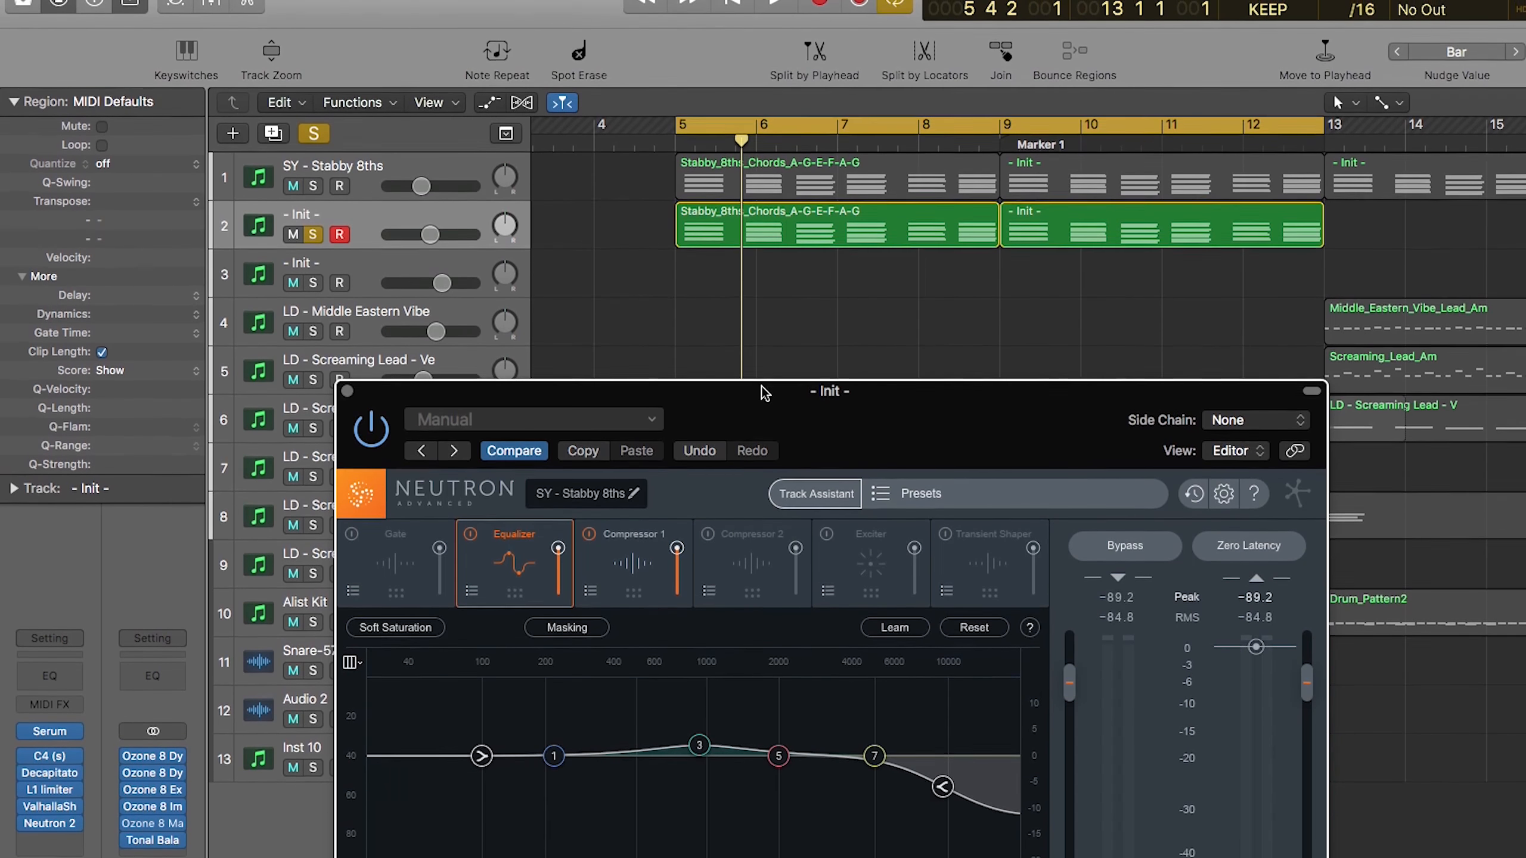
Step: Close Neutron 2, unsolo the Init track, and start playback with Serum open
left_click(348, 391)
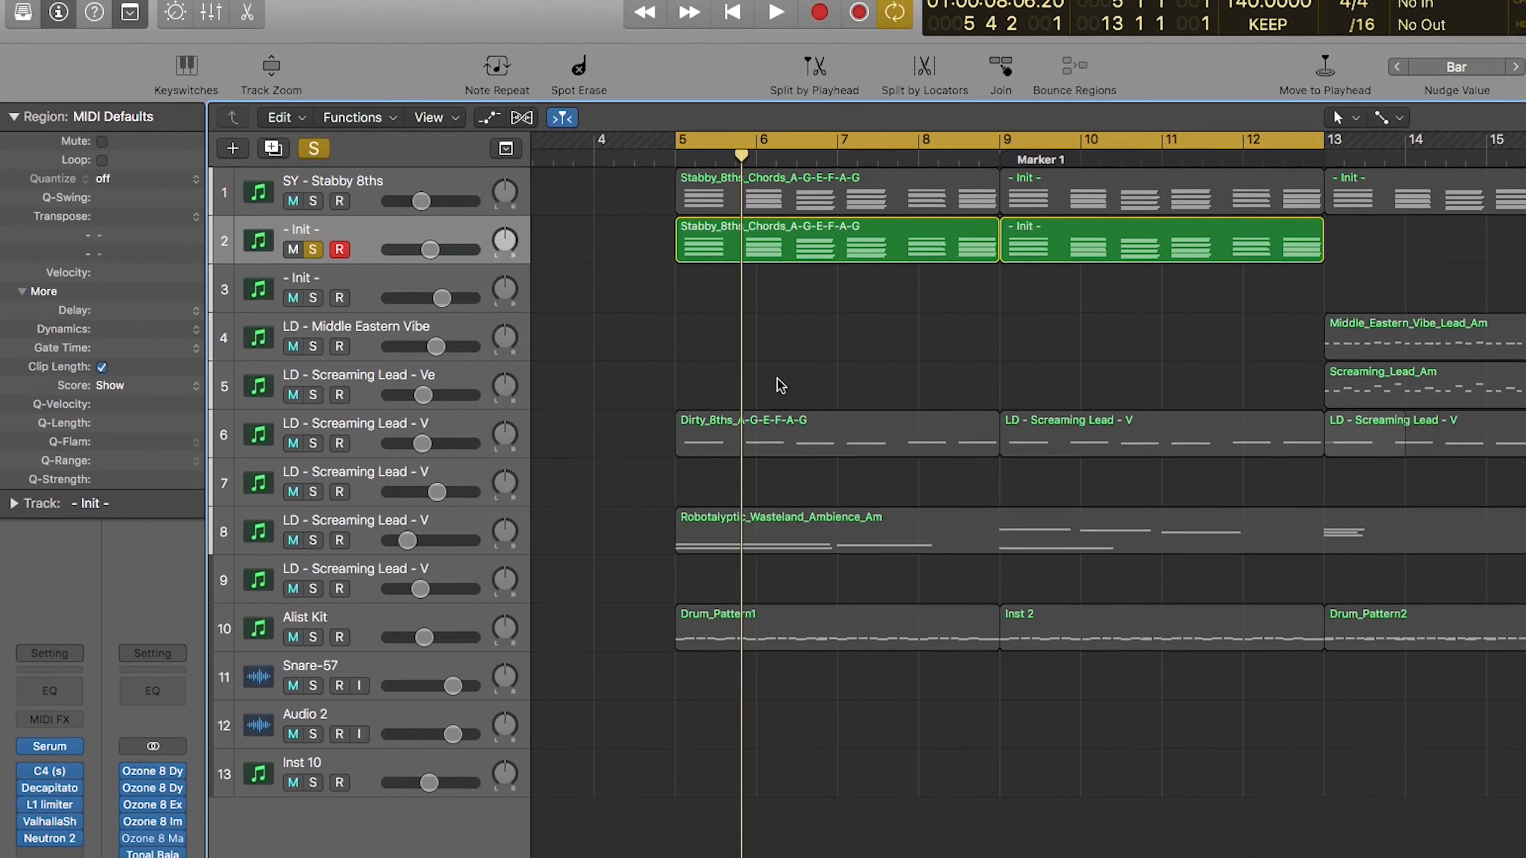
left_click(312, 249)
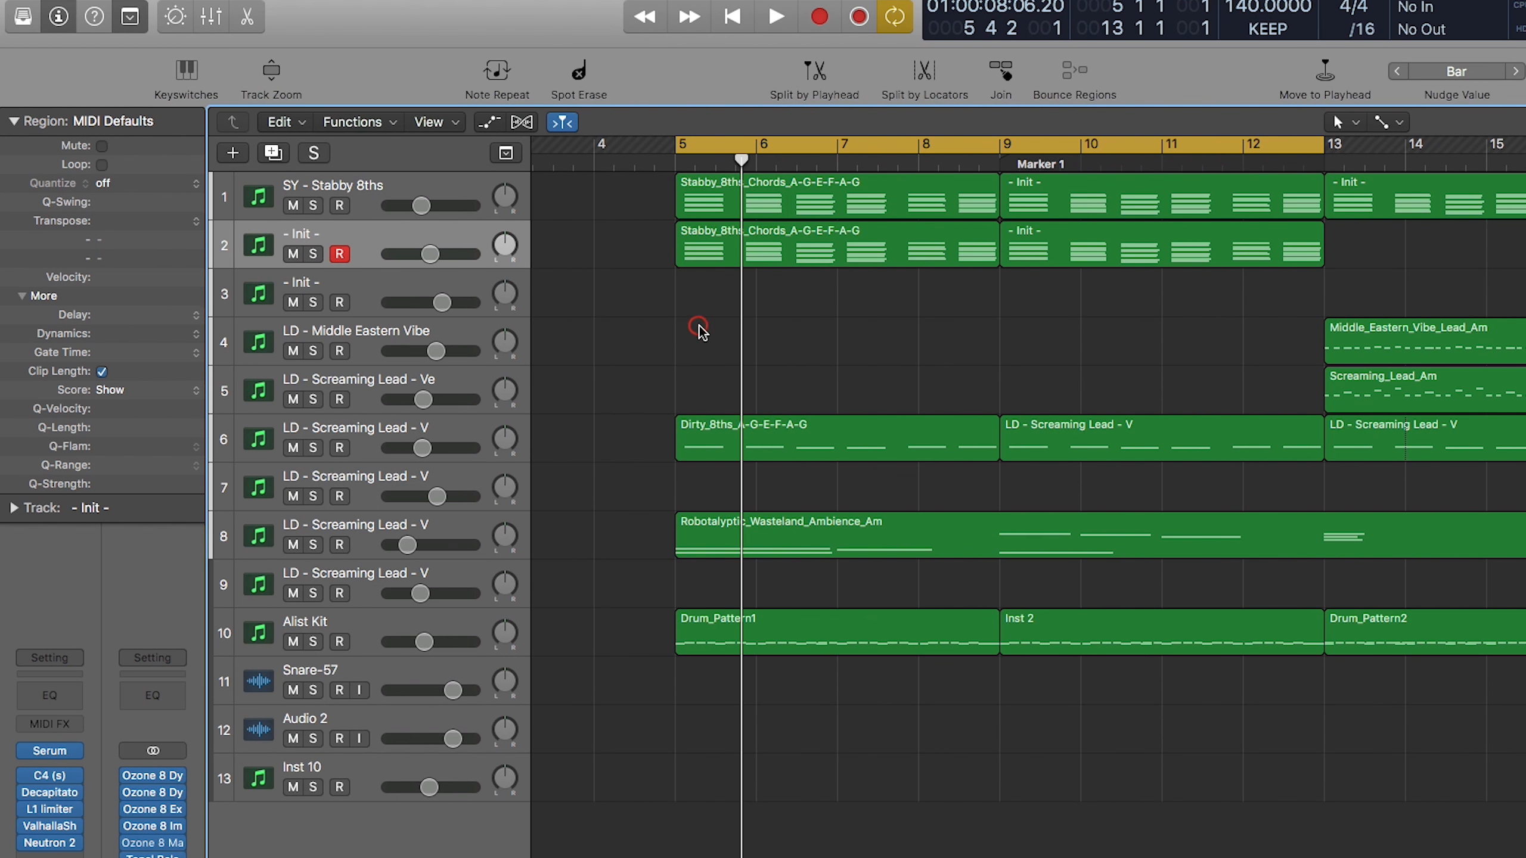
key("space")
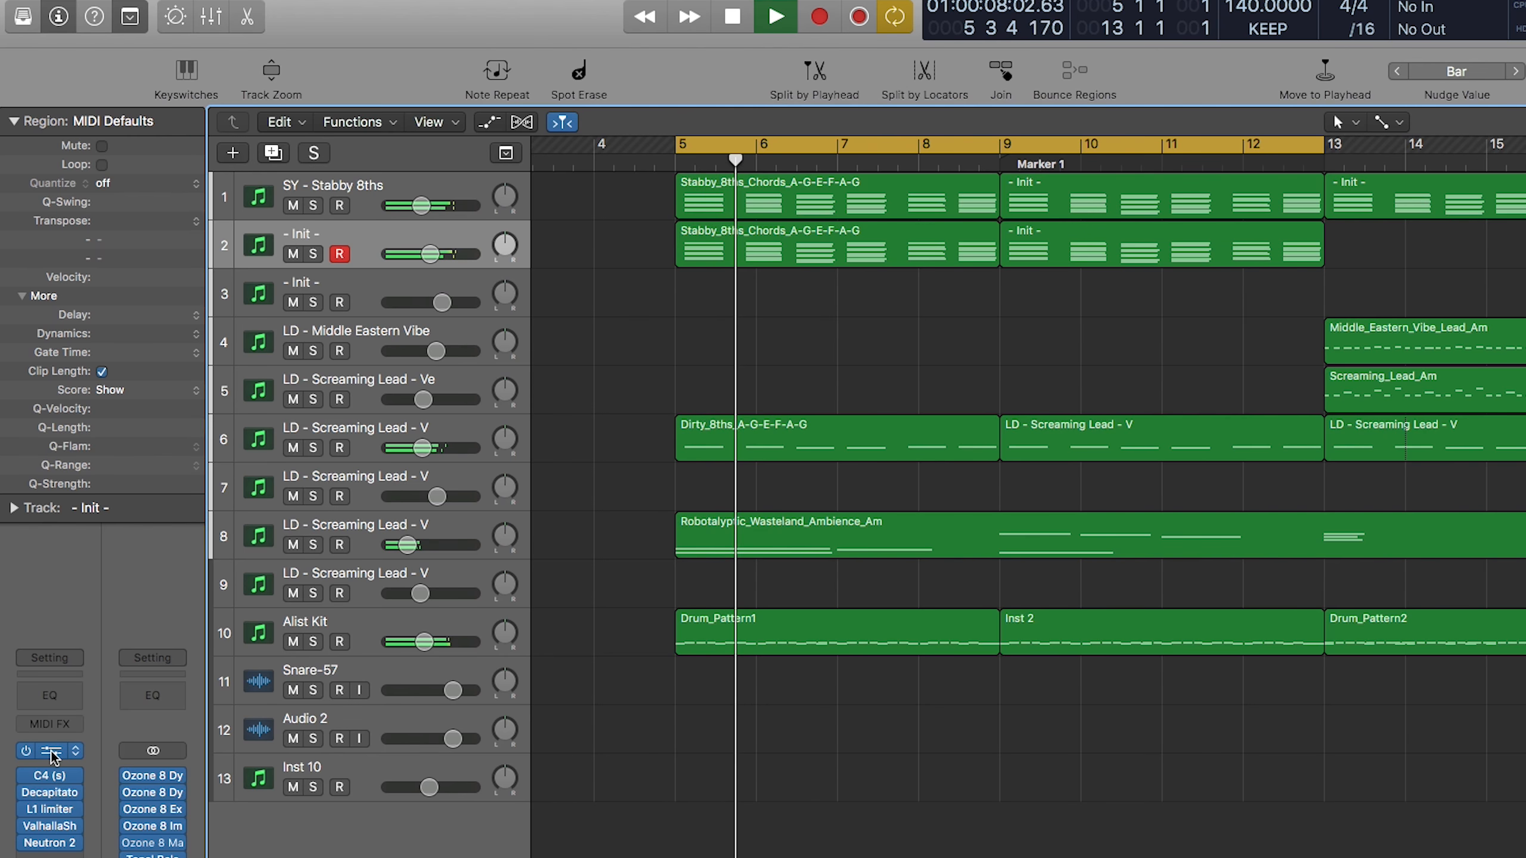
left_click(68, 751)
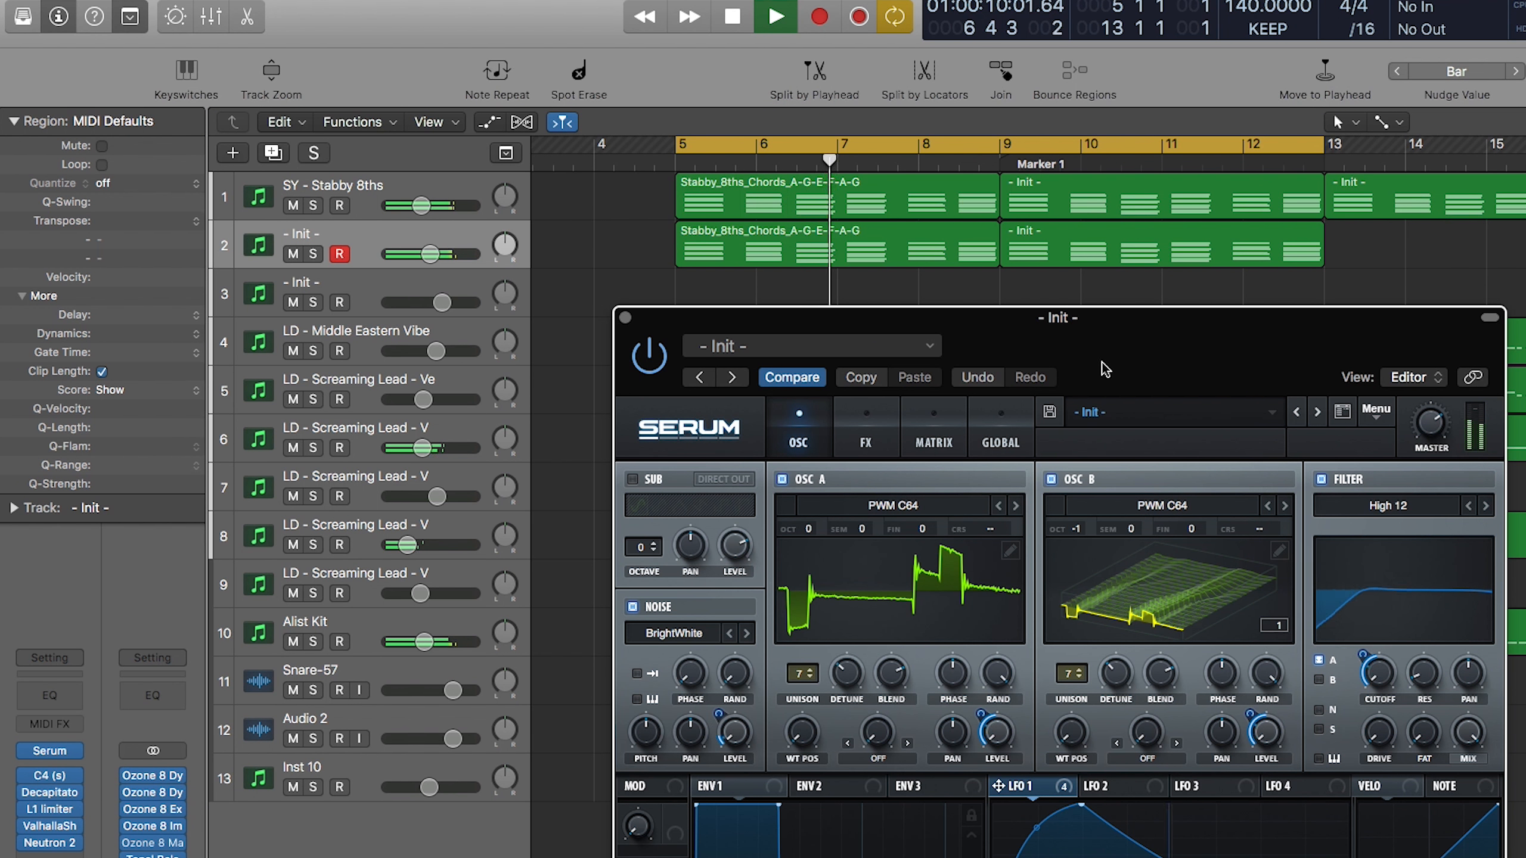
left_click_drag(1103, 315, 1104, 345)
Step: A/B the Init and SY - Stabby 8ths tracks by alternating mutes, ending with SY - Stabby 8ths muted
left_click(293, 206)
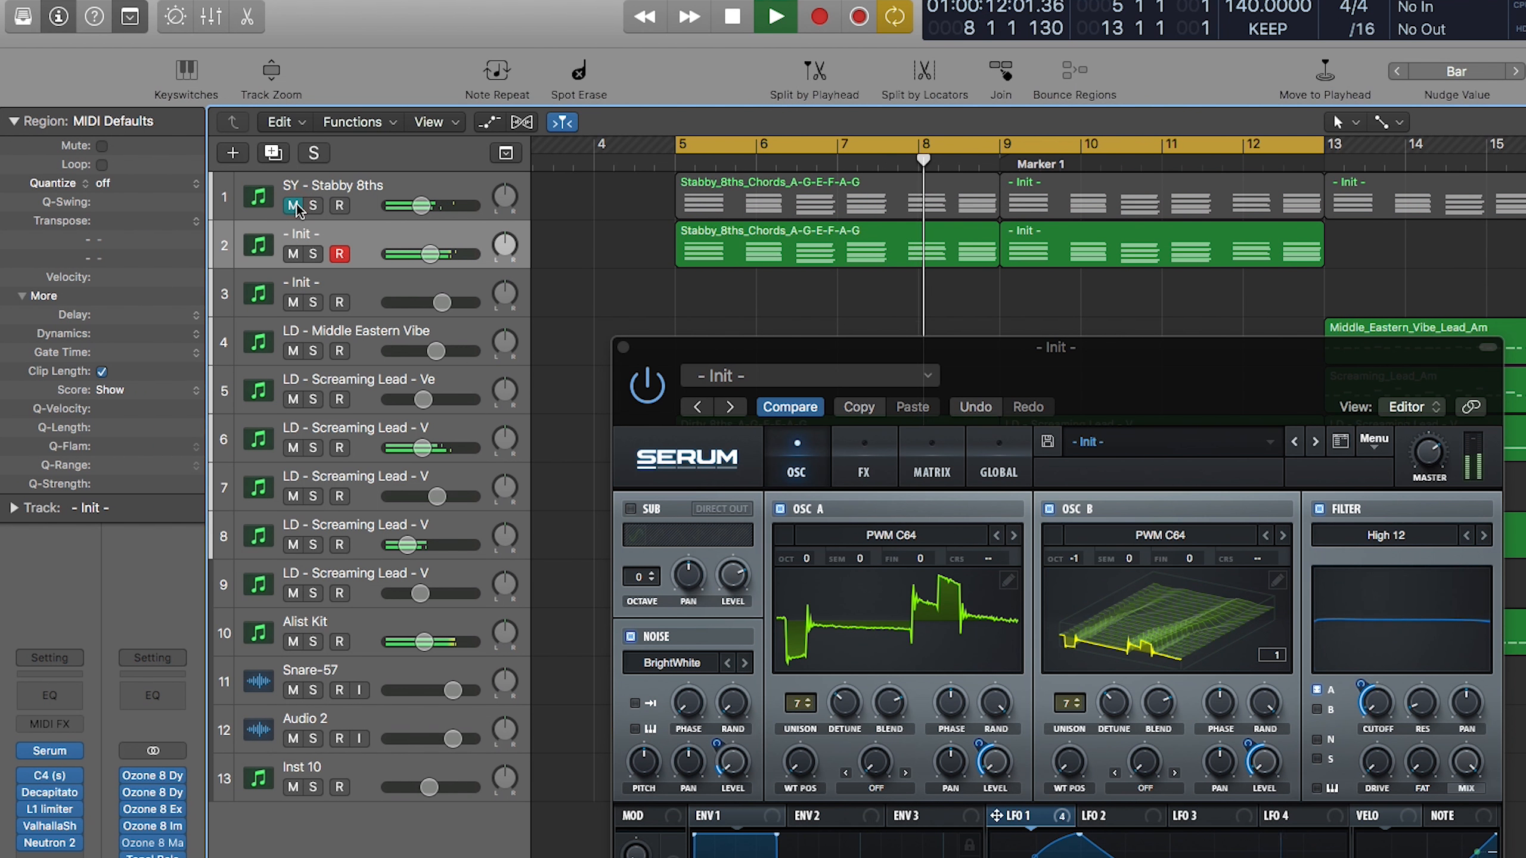
key("space")
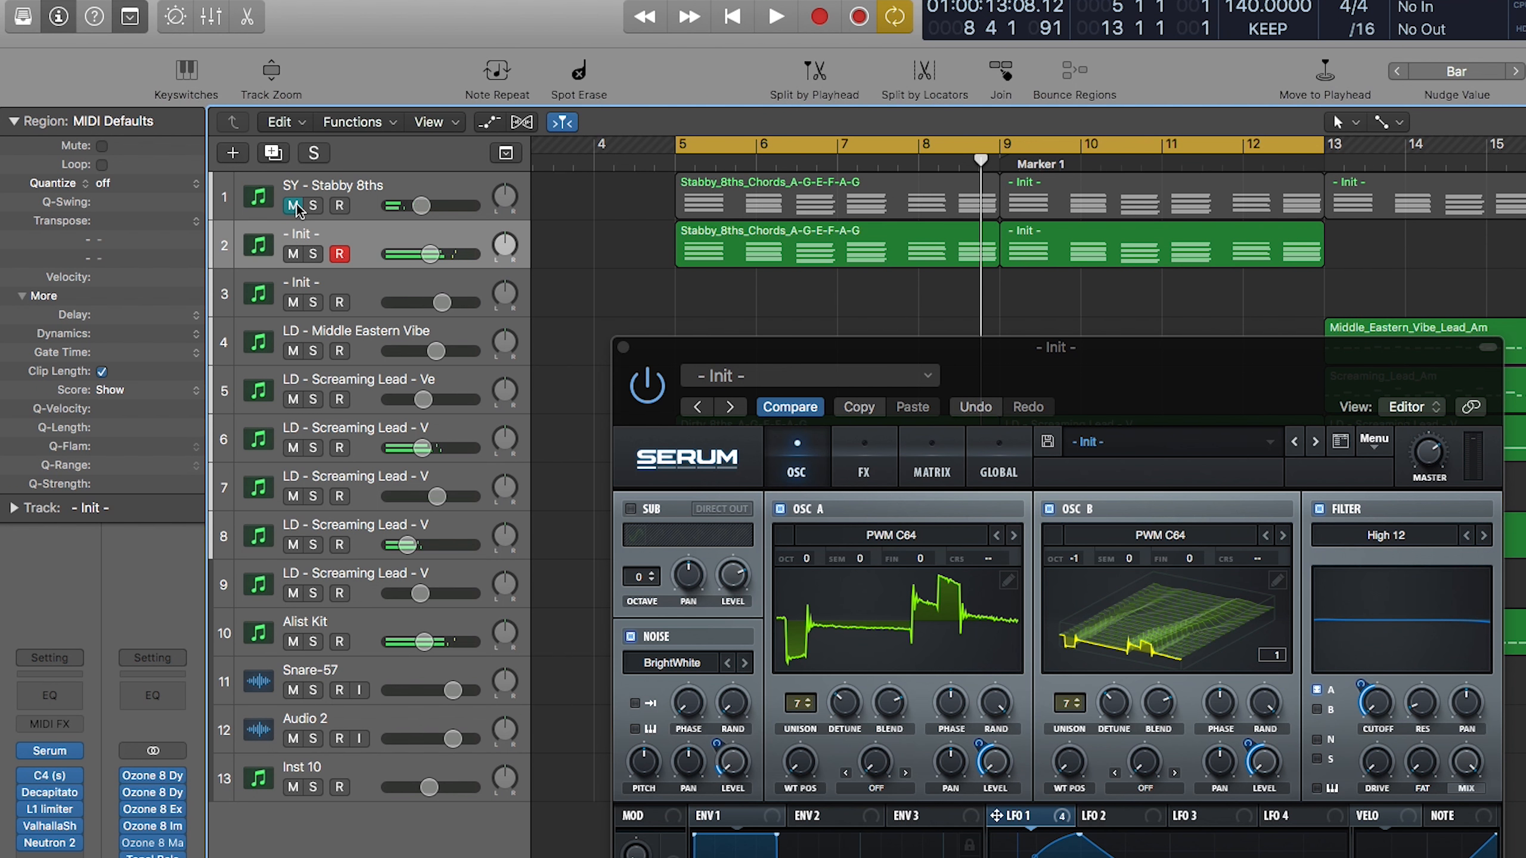
key("space")
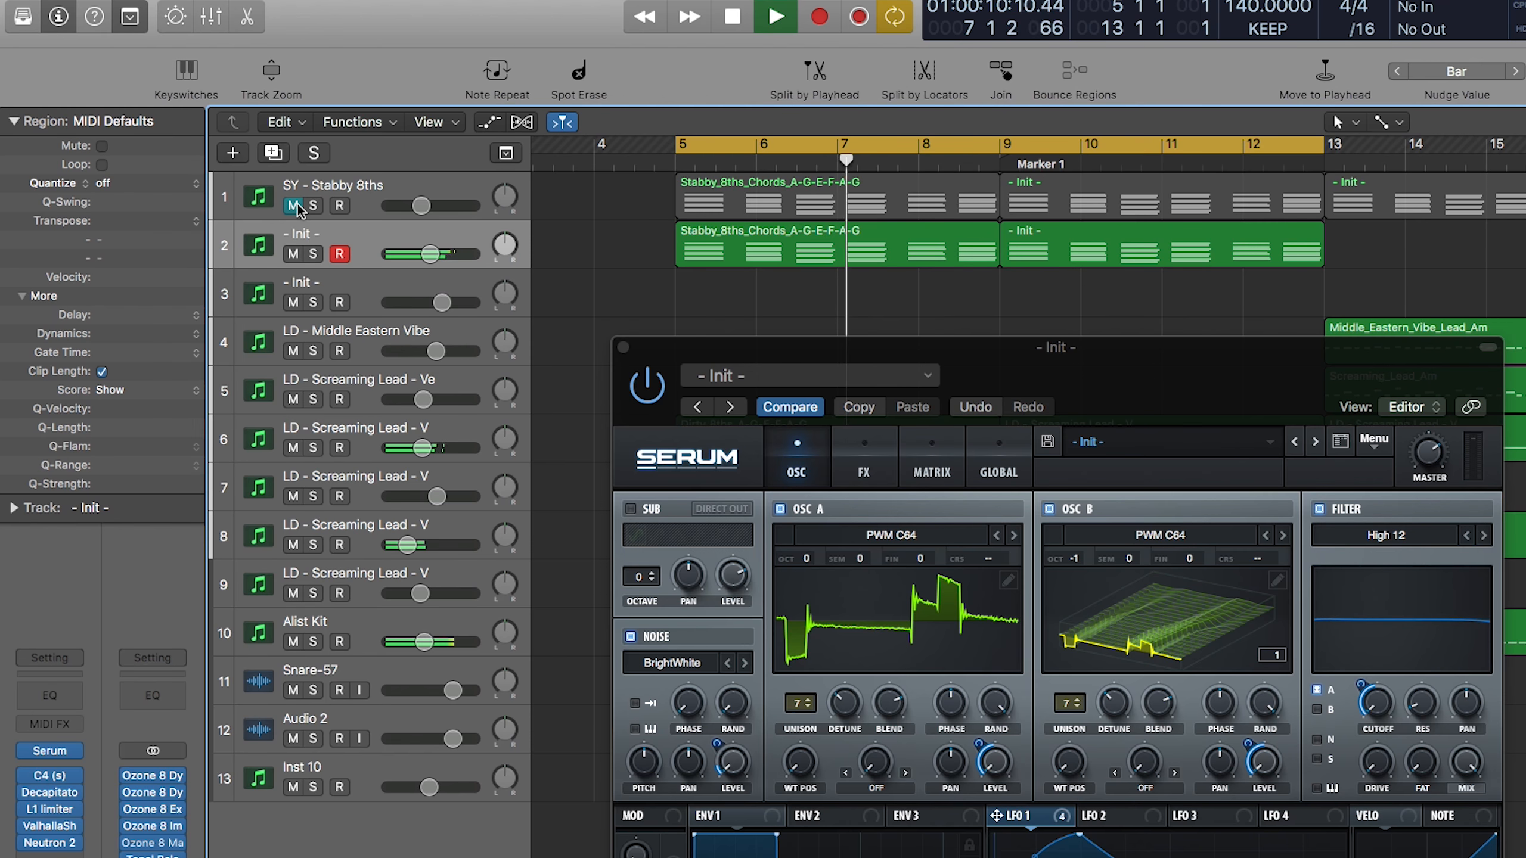
left_click(293, 205)
left_click(293, 254)
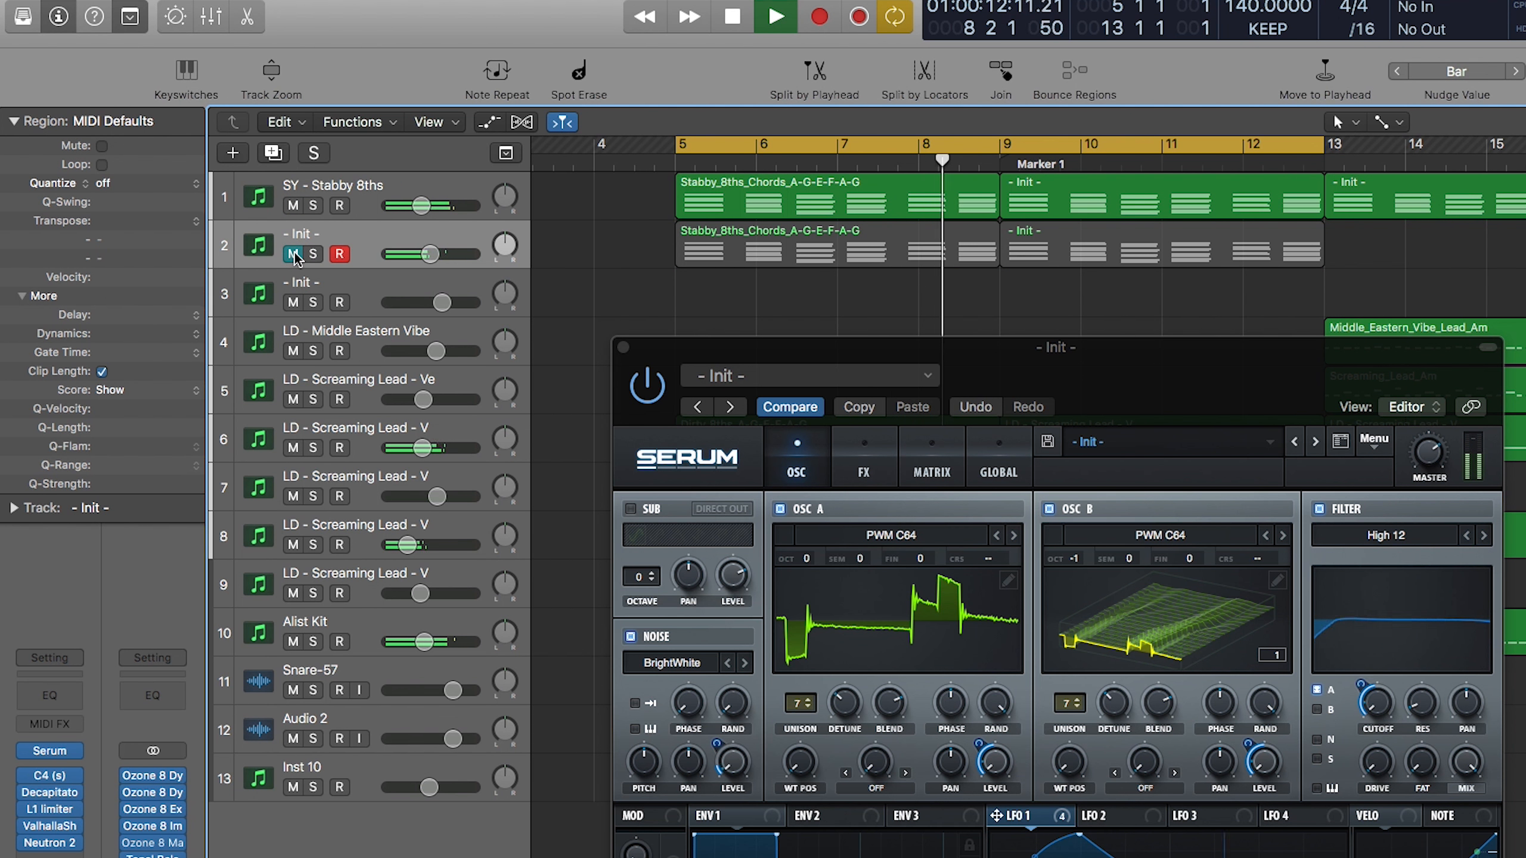
left_click(293, 205)
left_click(293, 255)
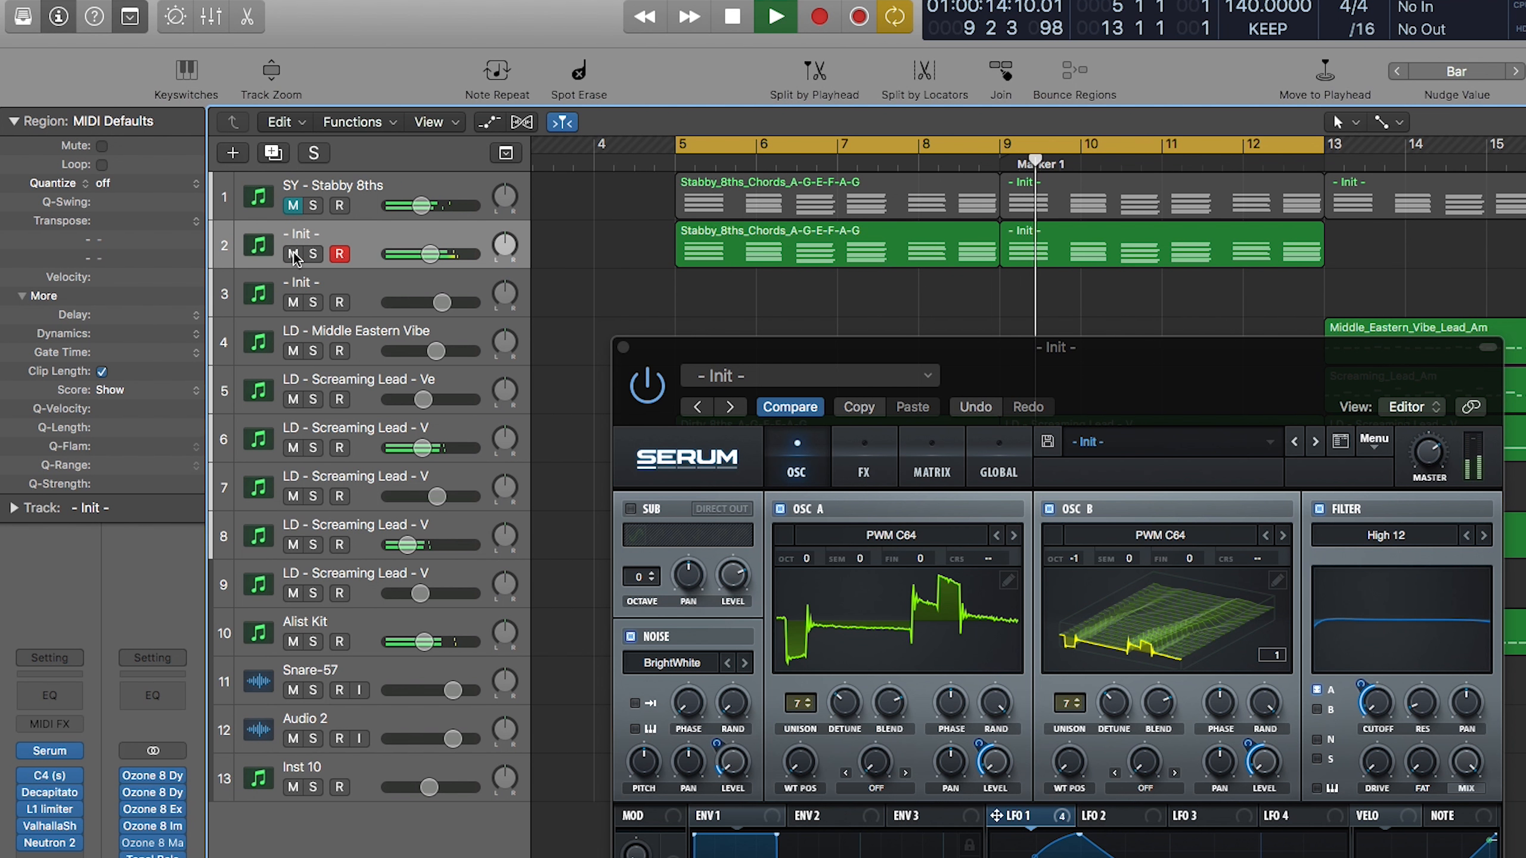
key("space")
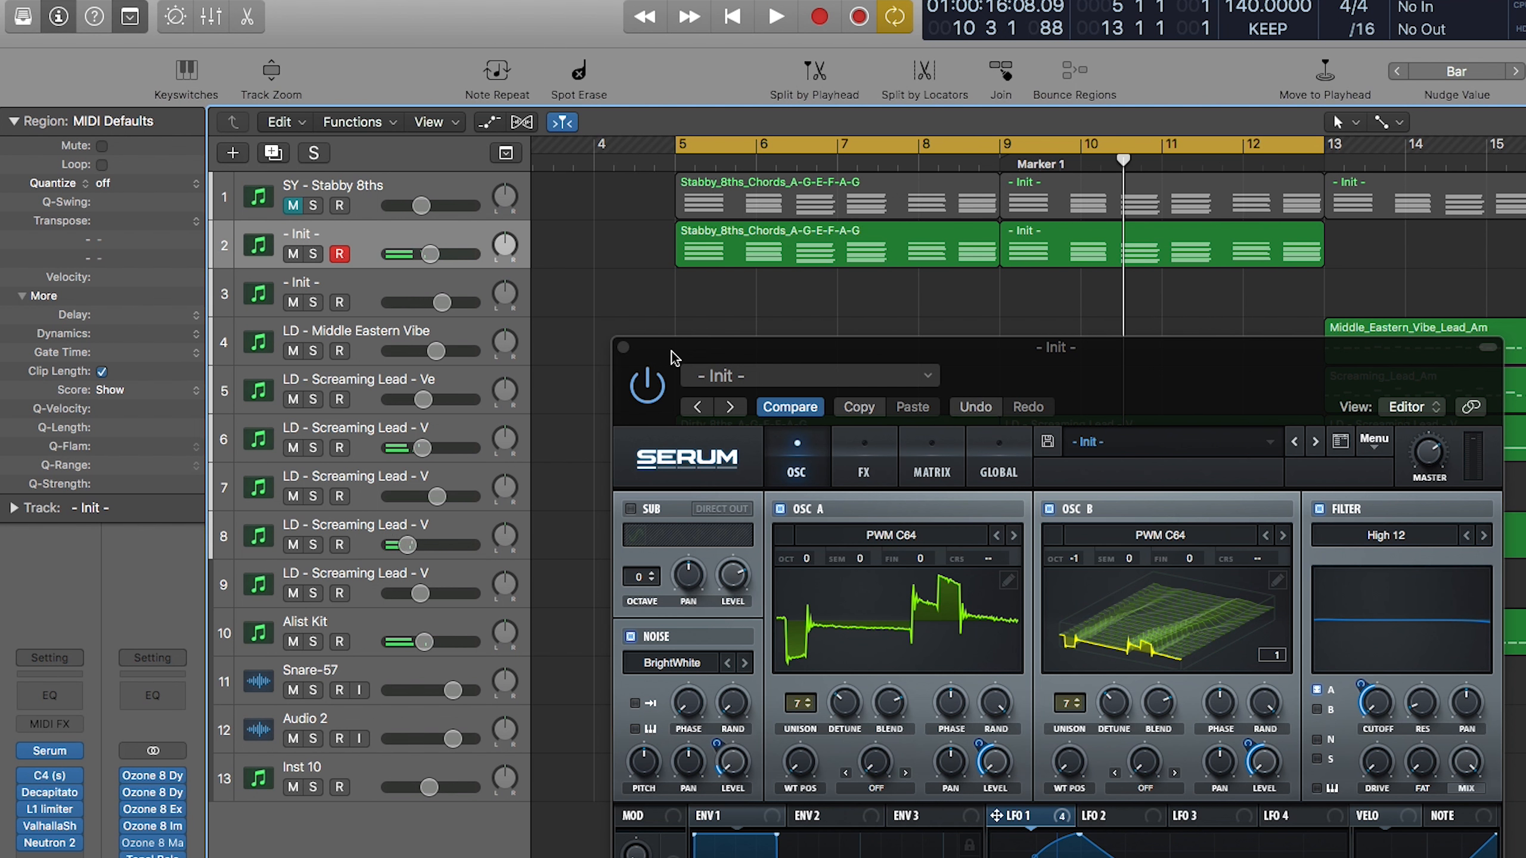
left_click(623, 347)
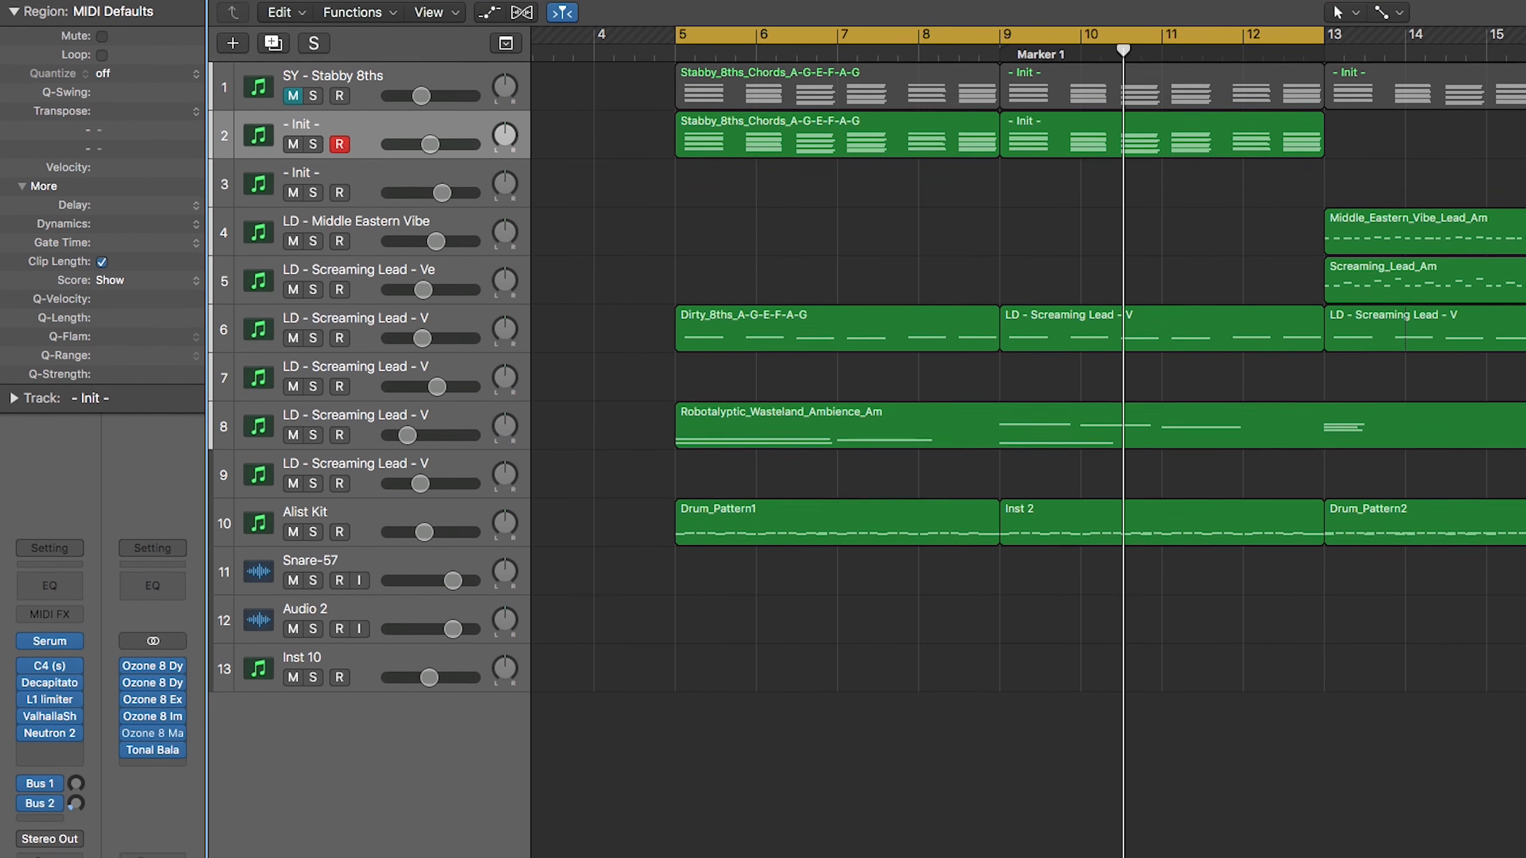
Step: Move the Serum window aside, mute Init, solo track 6 LD - Screaming Lead - V, and play
left_click_drag(1525, 127, 1156, 189)
left_click_drag(947, 205, 1043, 211)
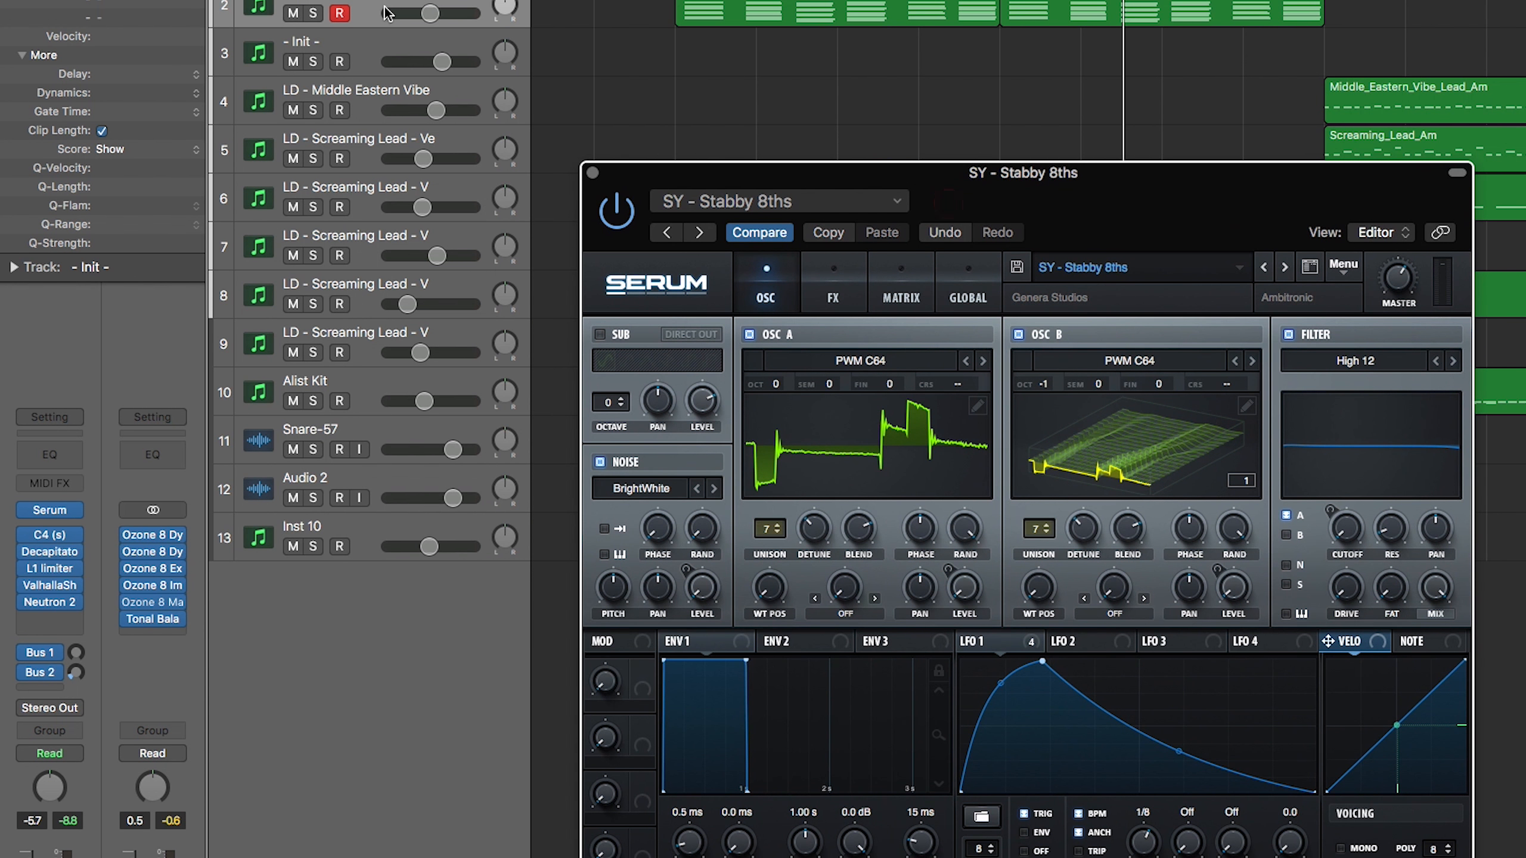
left_click(293, 13)
left_click_drag(1091, 195, 1525, 173)
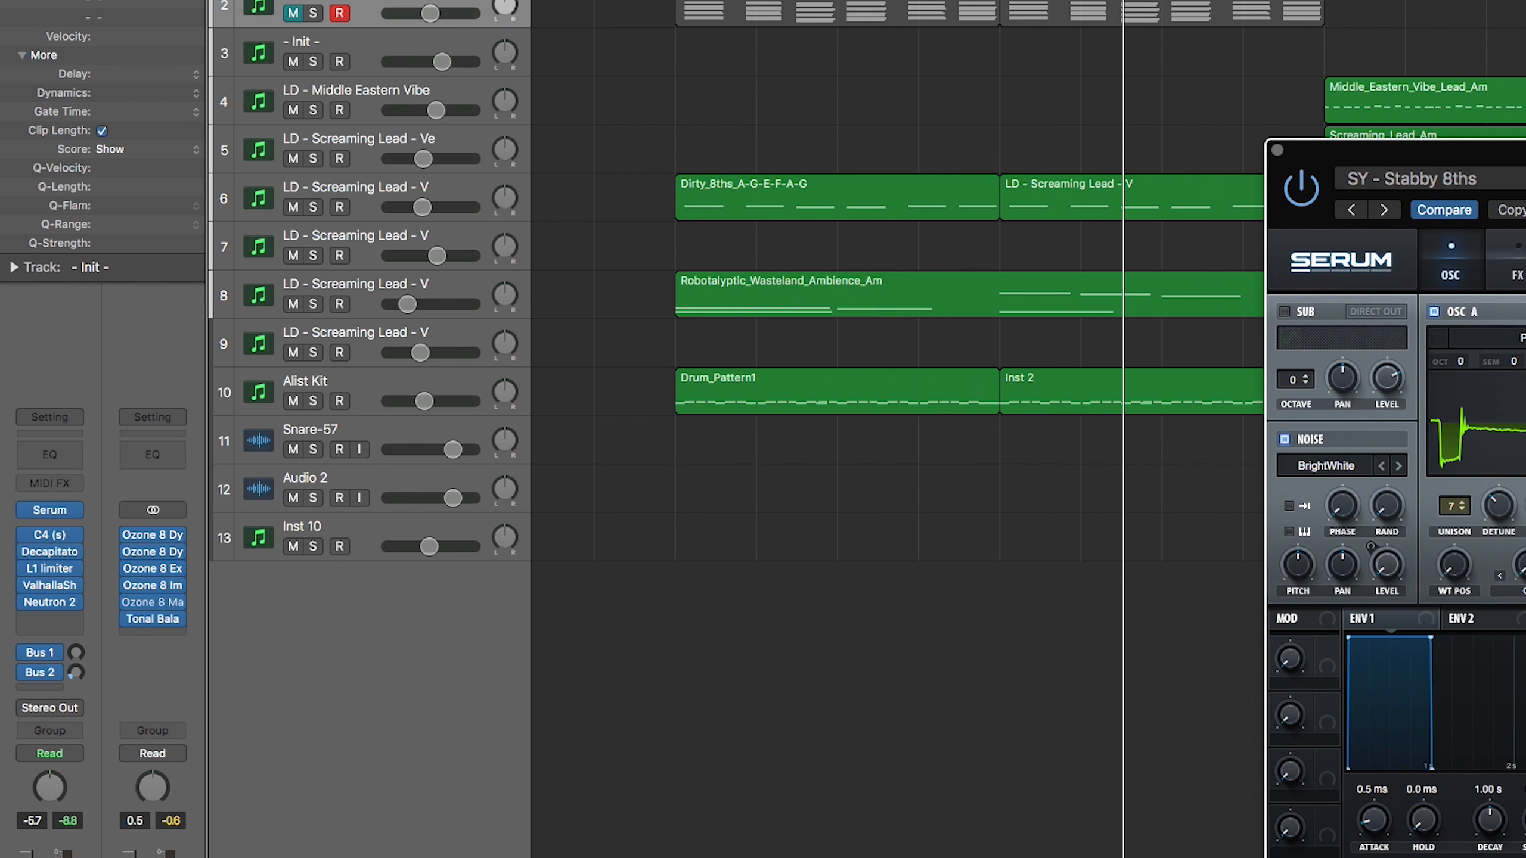
left_click(772, 137)
left_click(292, 187)
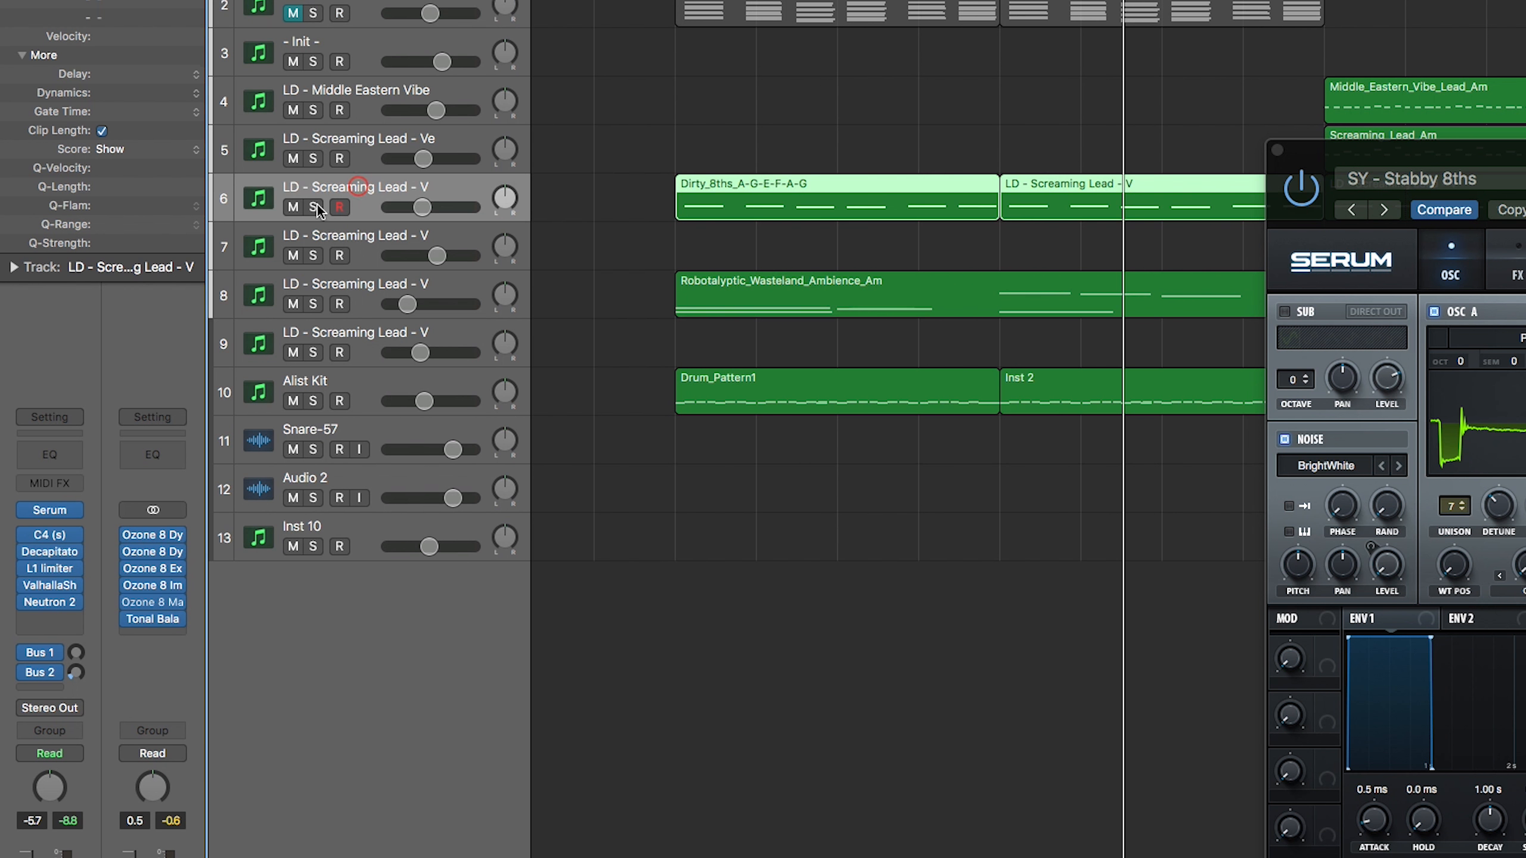
left_click(313, 208)
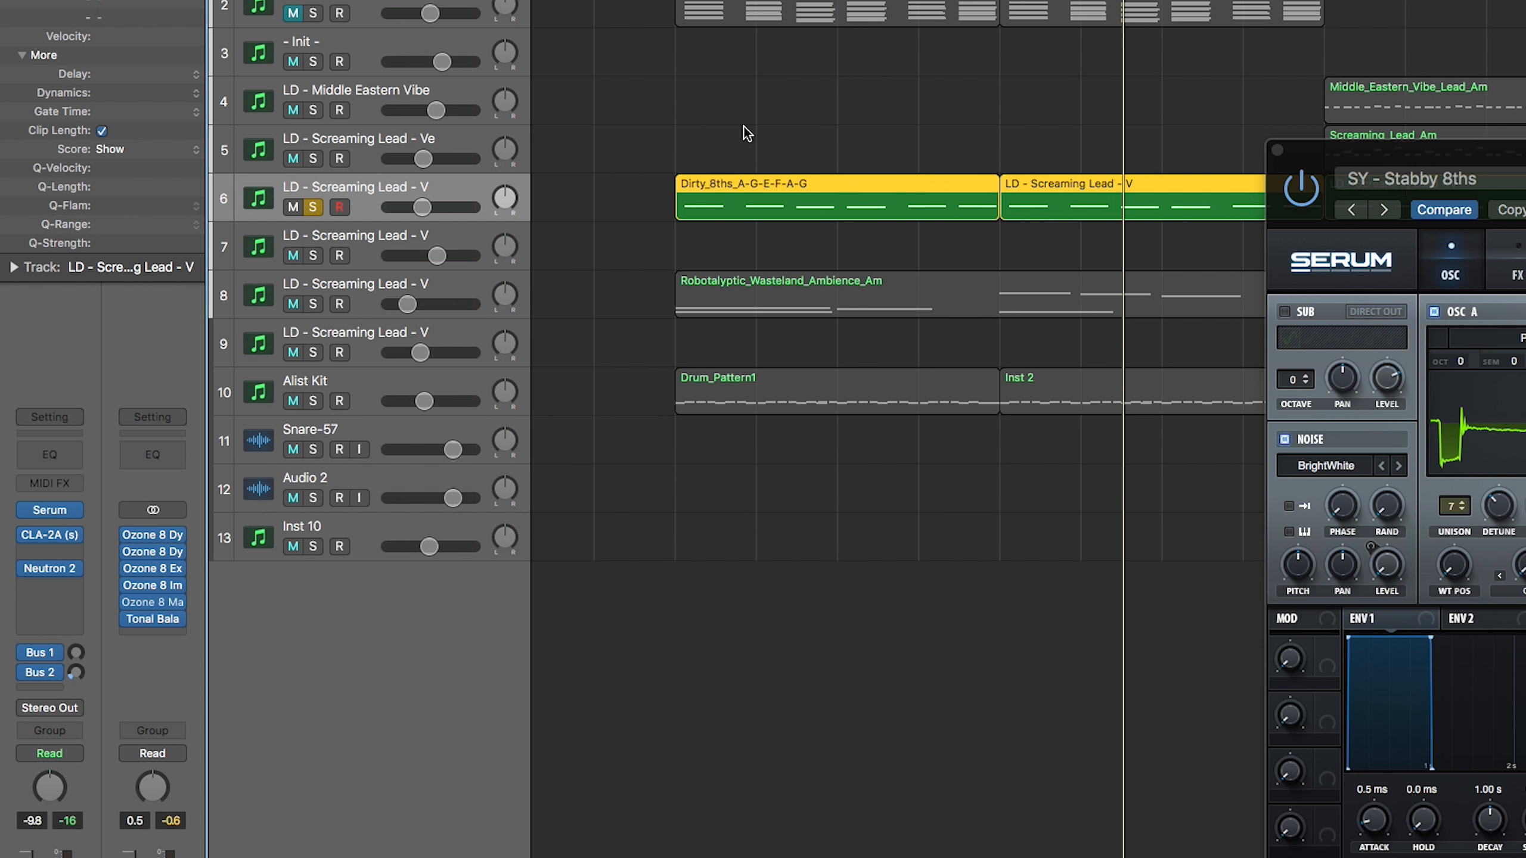
key("space")
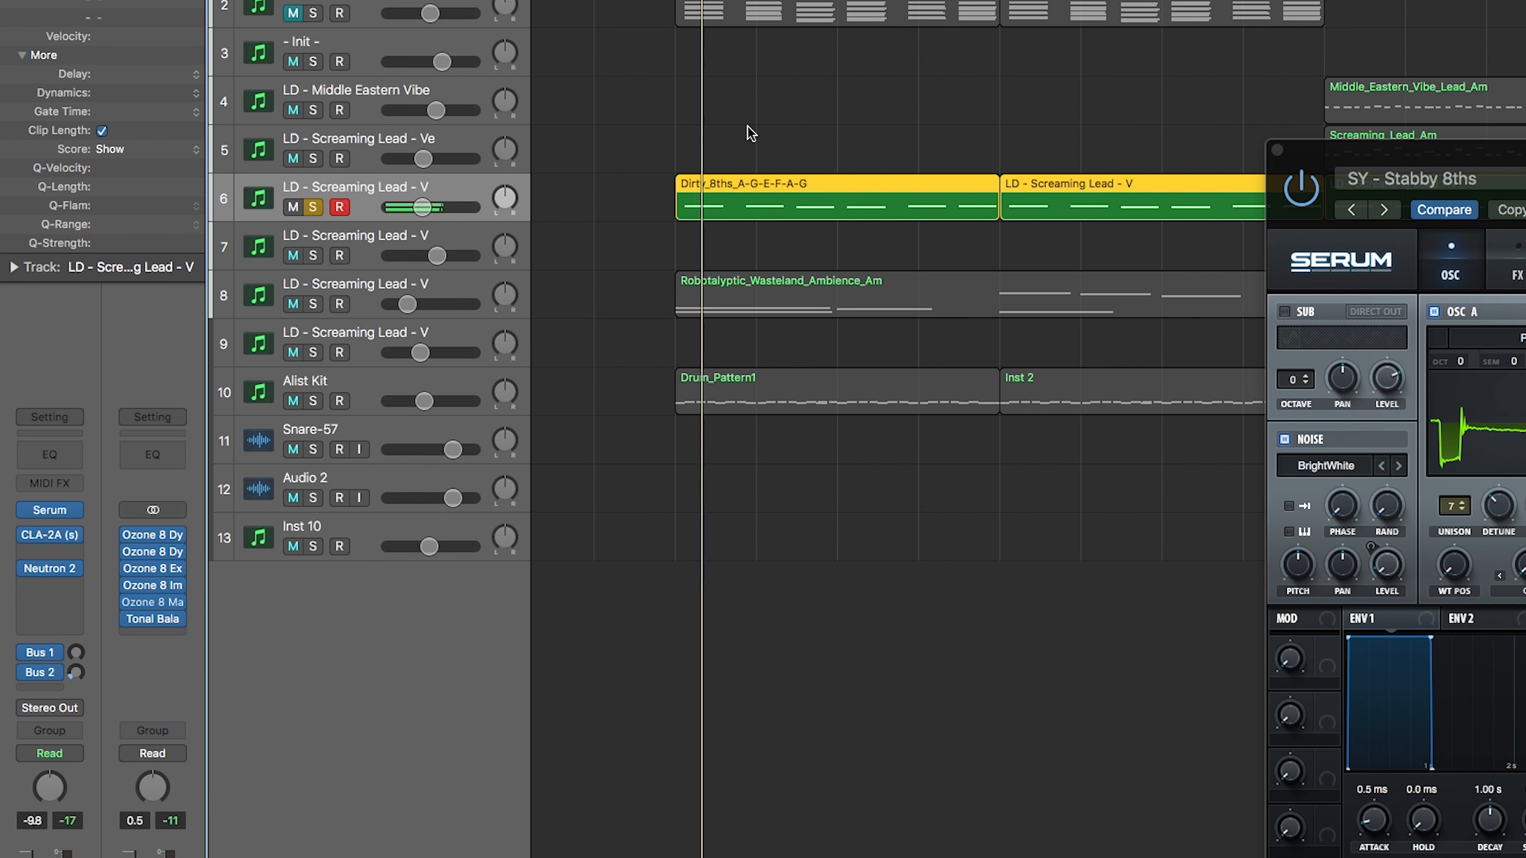